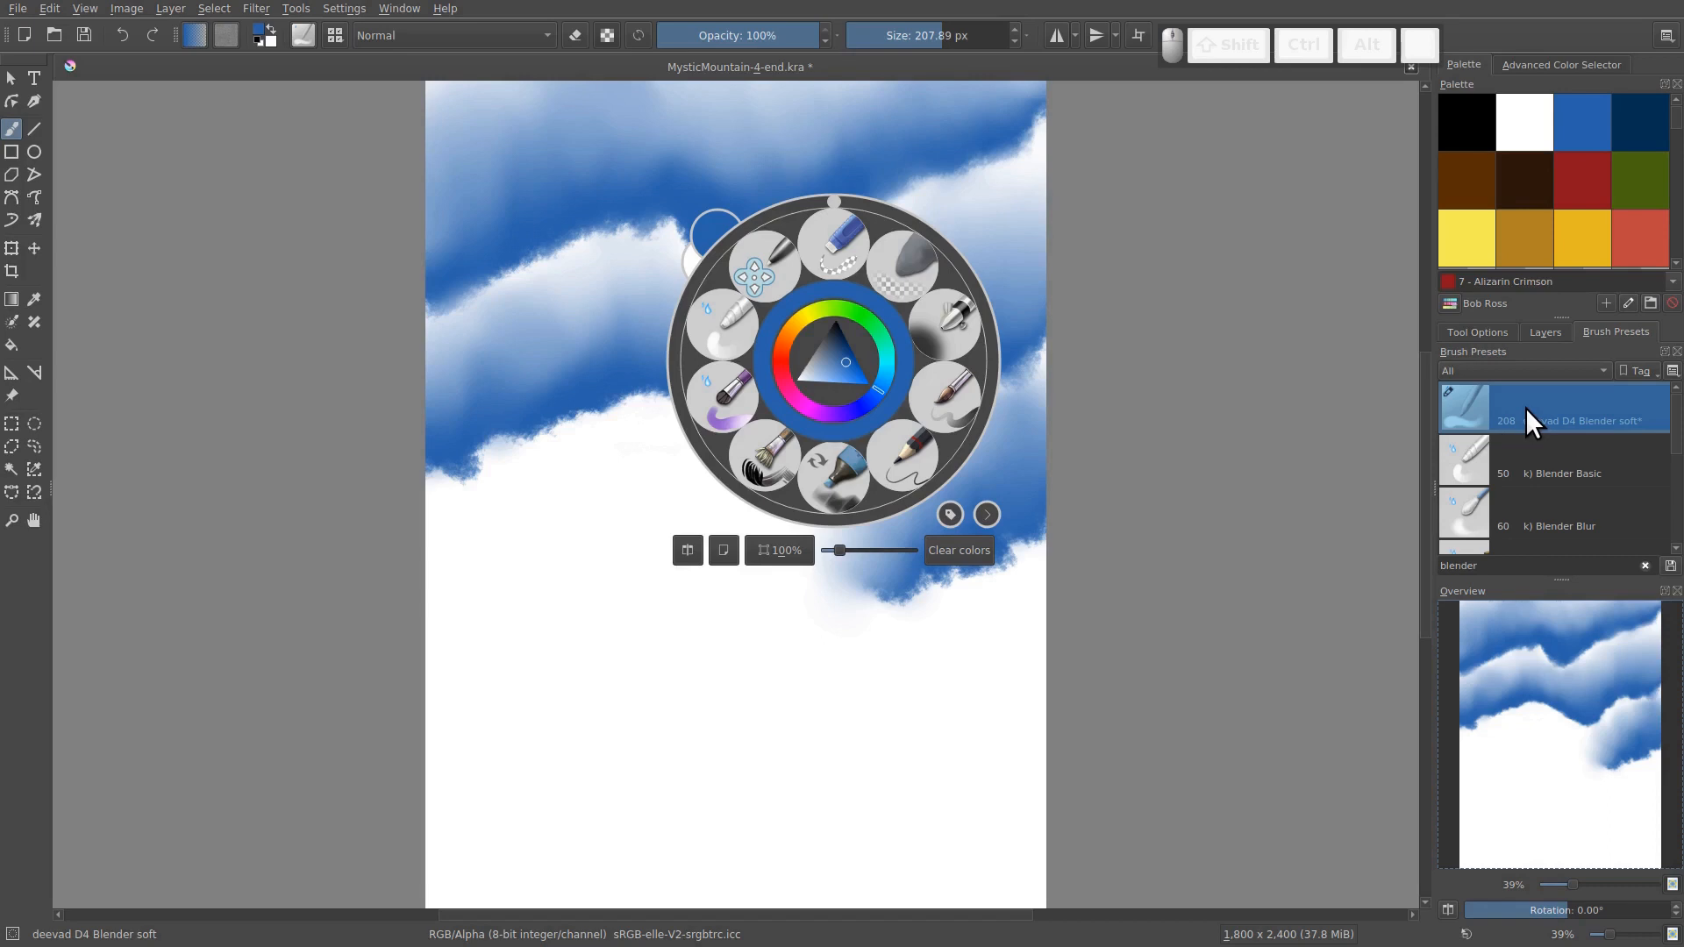
# Open the brush settings for deevad D4 Blender soft and show the presets for all engines in detail view
pyautogui.moveTo(1525, 407)
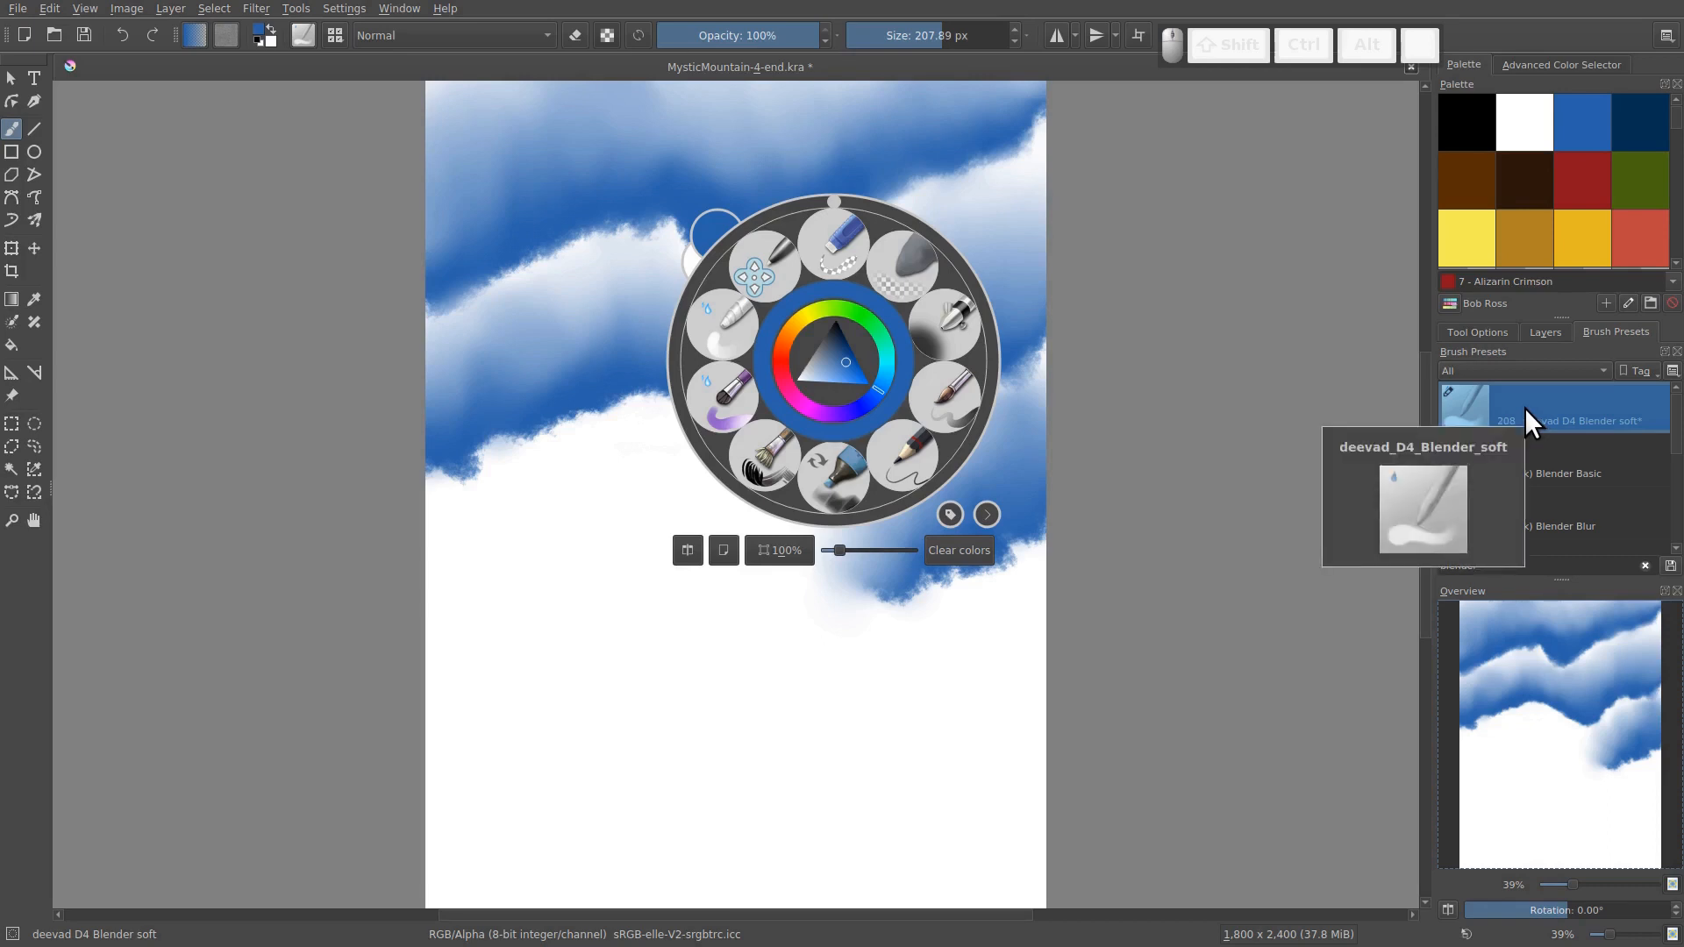
pyautogui.click(302, 39)
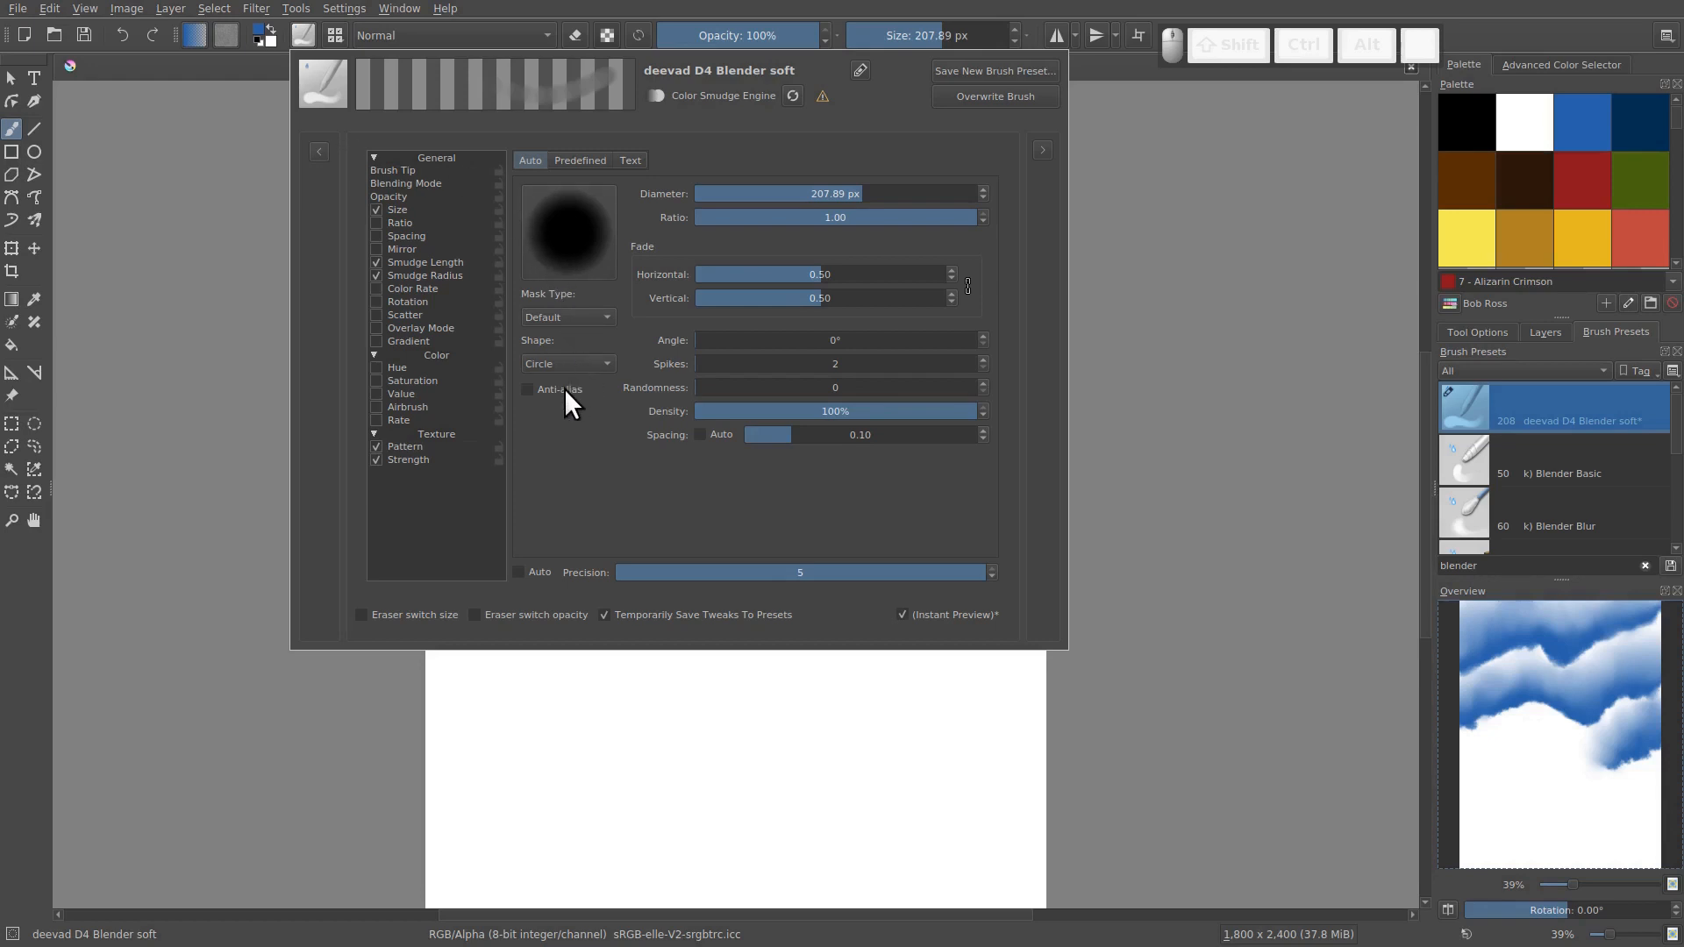
pyautogui.click(319, 150)
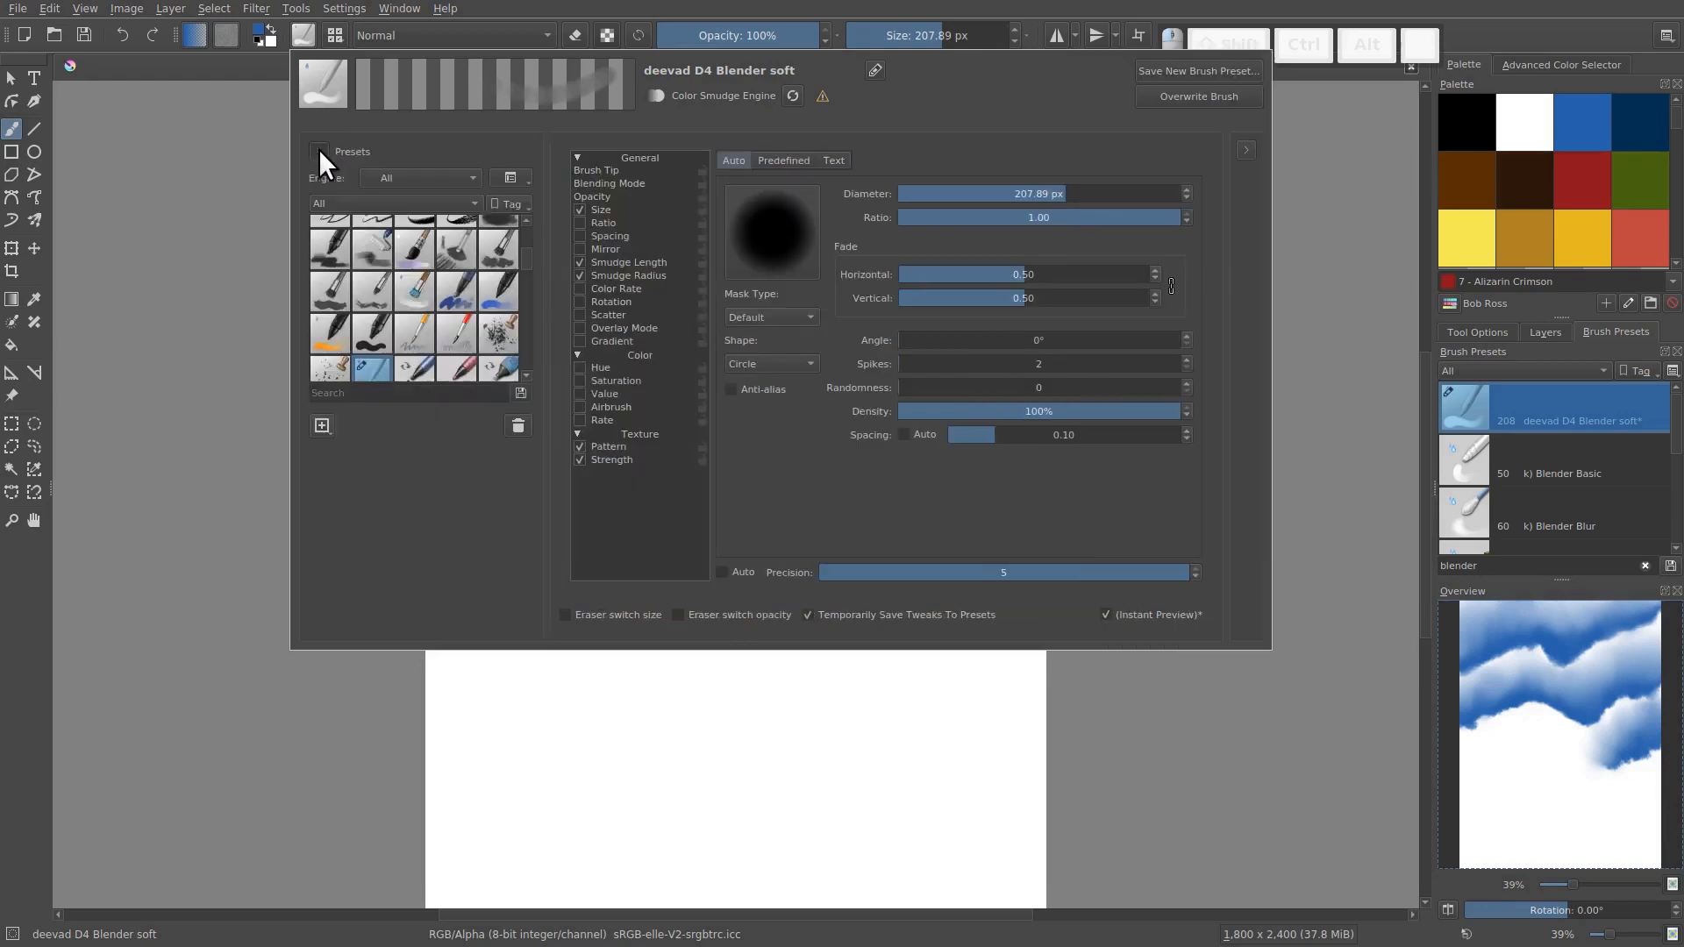
pyautogui.click(508, 172)
pyautogui.click(521, 234)
pyautogui.click(456, 183)
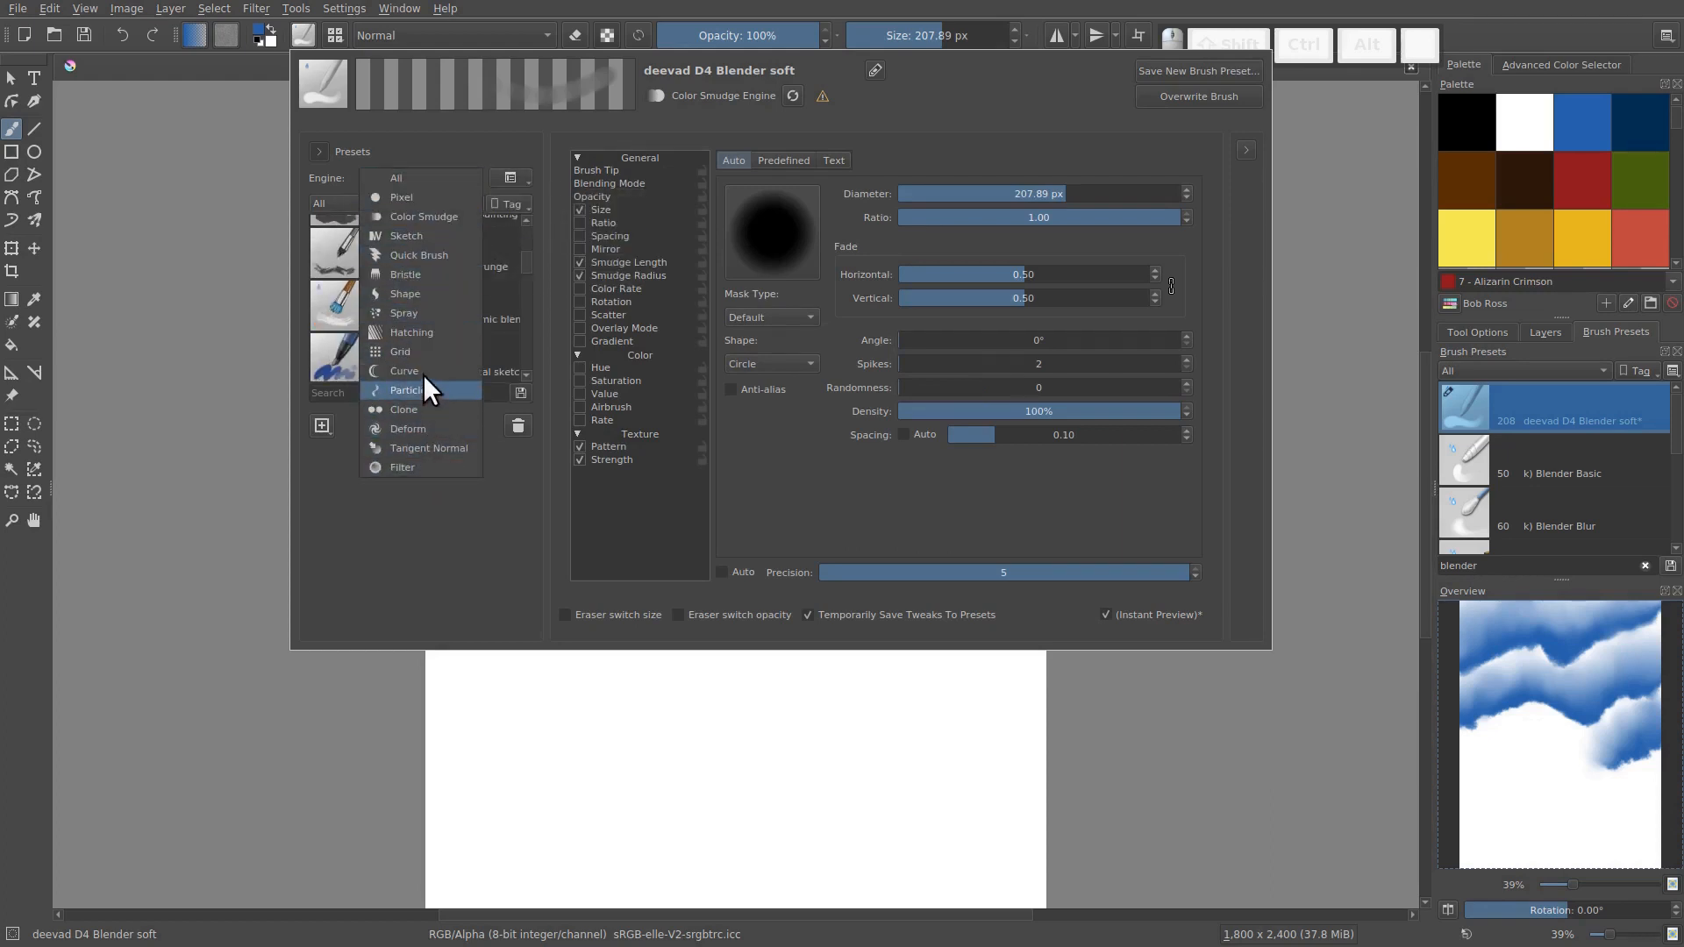
pyautogui.click(396, 176)
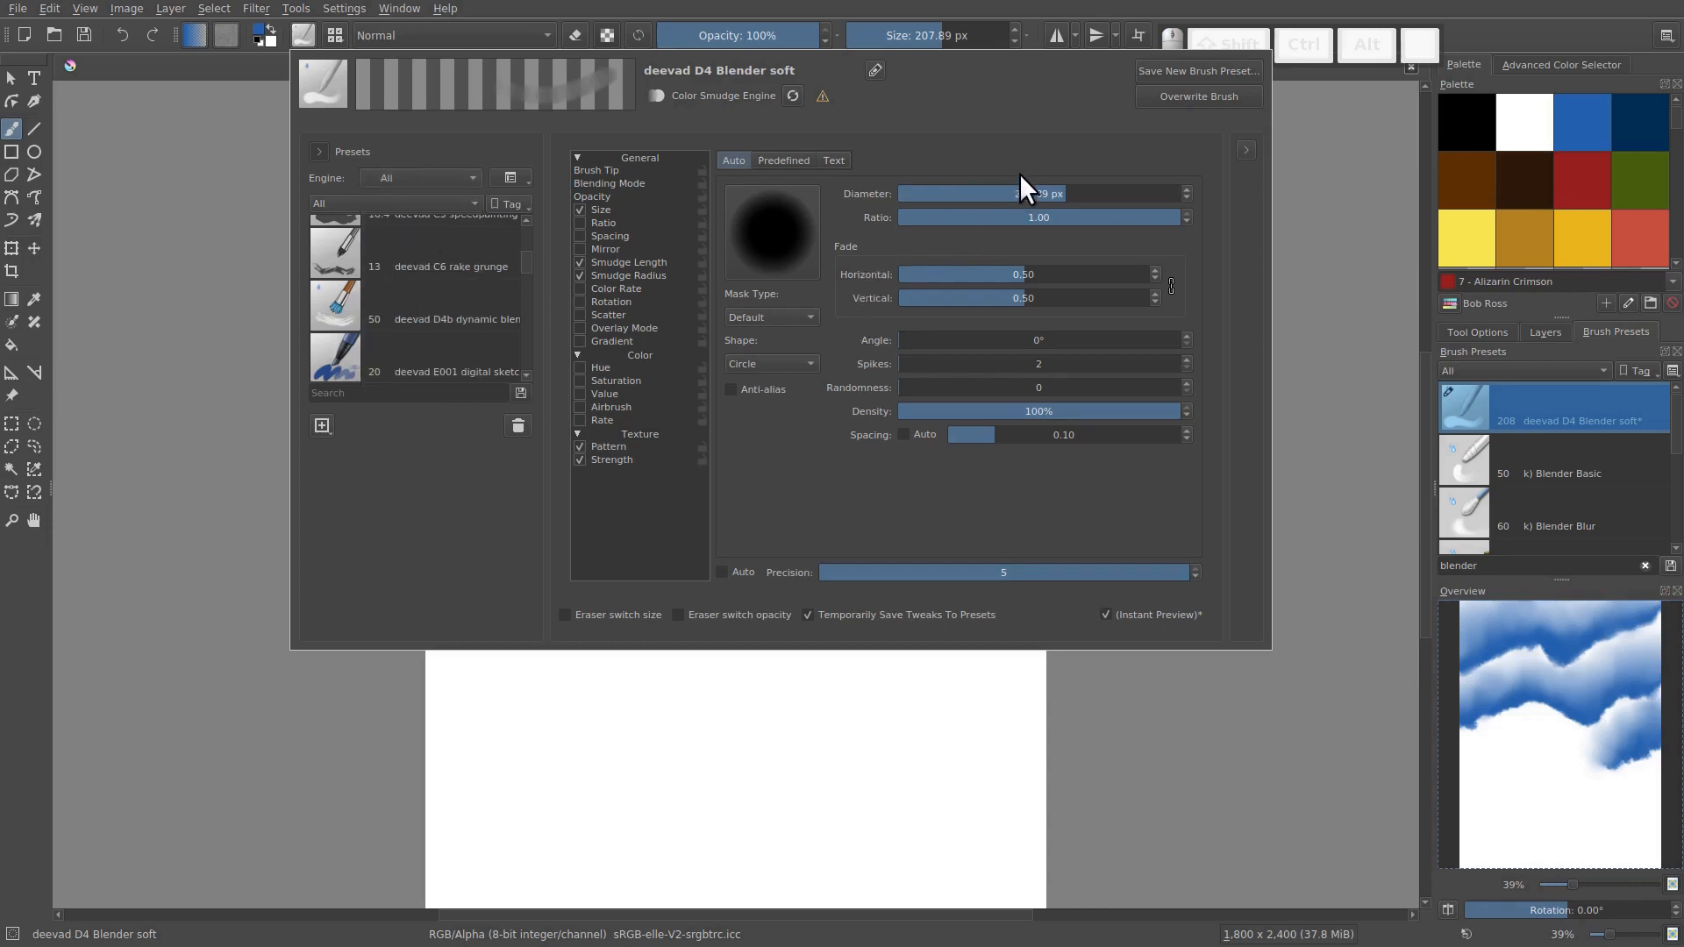
# Show the brush editor's scratchpad and fill it with the blue-to-white gradient
pyautogui.click(1246, 149)
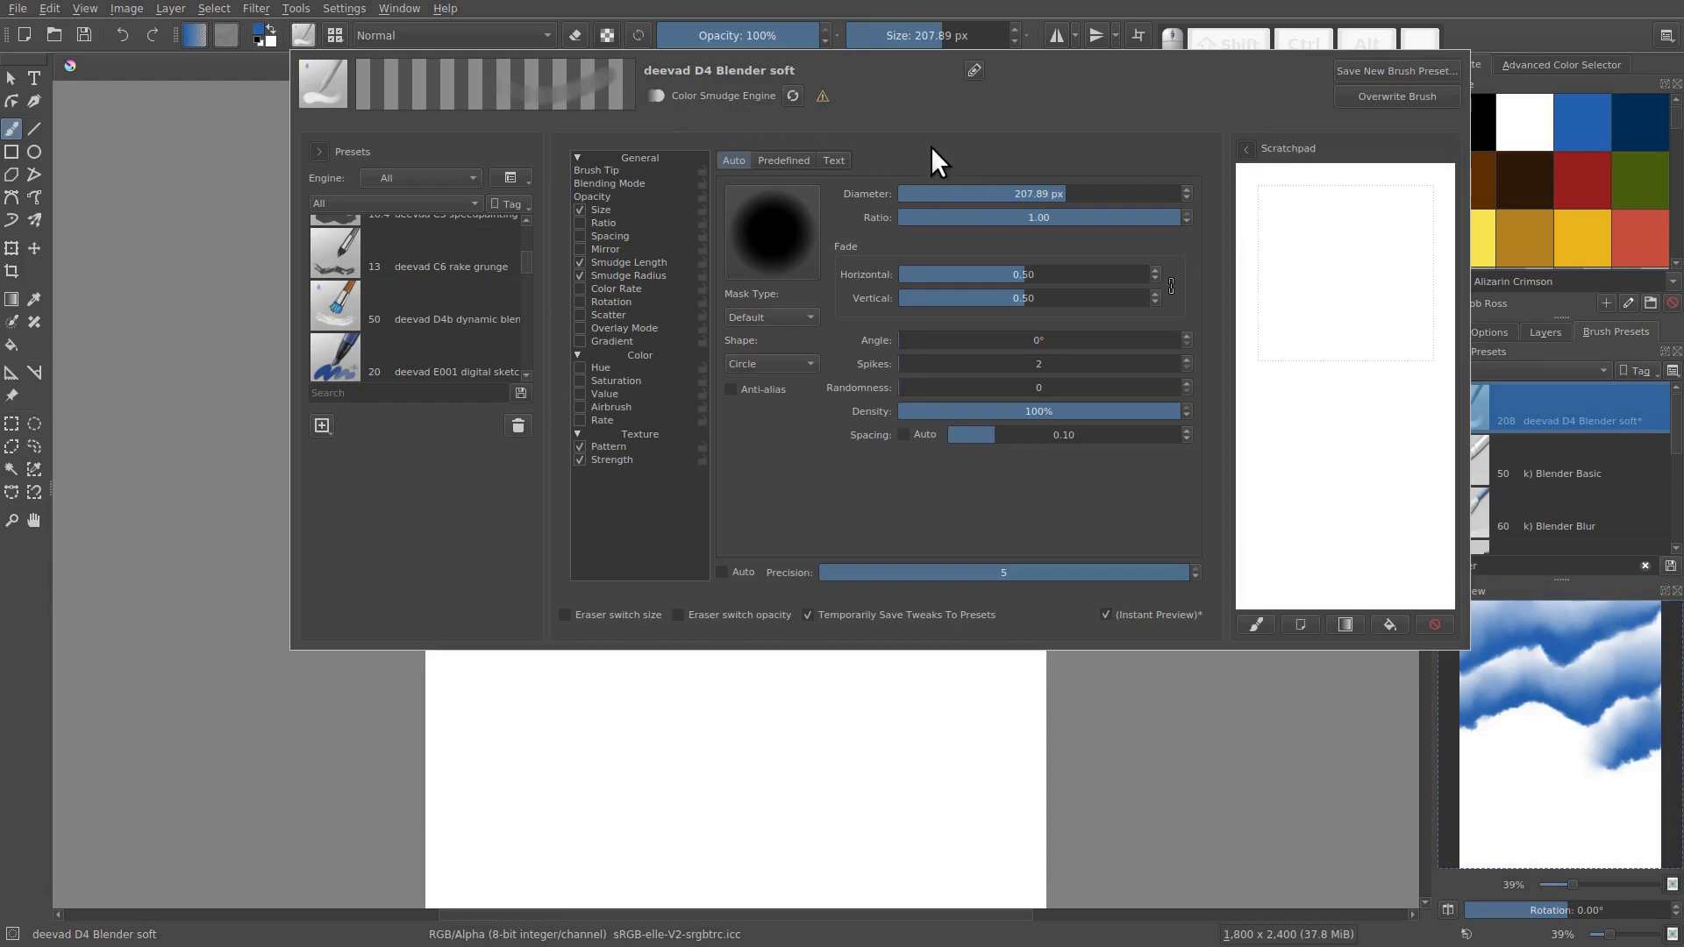
pyautogui.click(1244, 150)
pyautogui.click(1244, 151)
pyautogui.click(1345, 624)
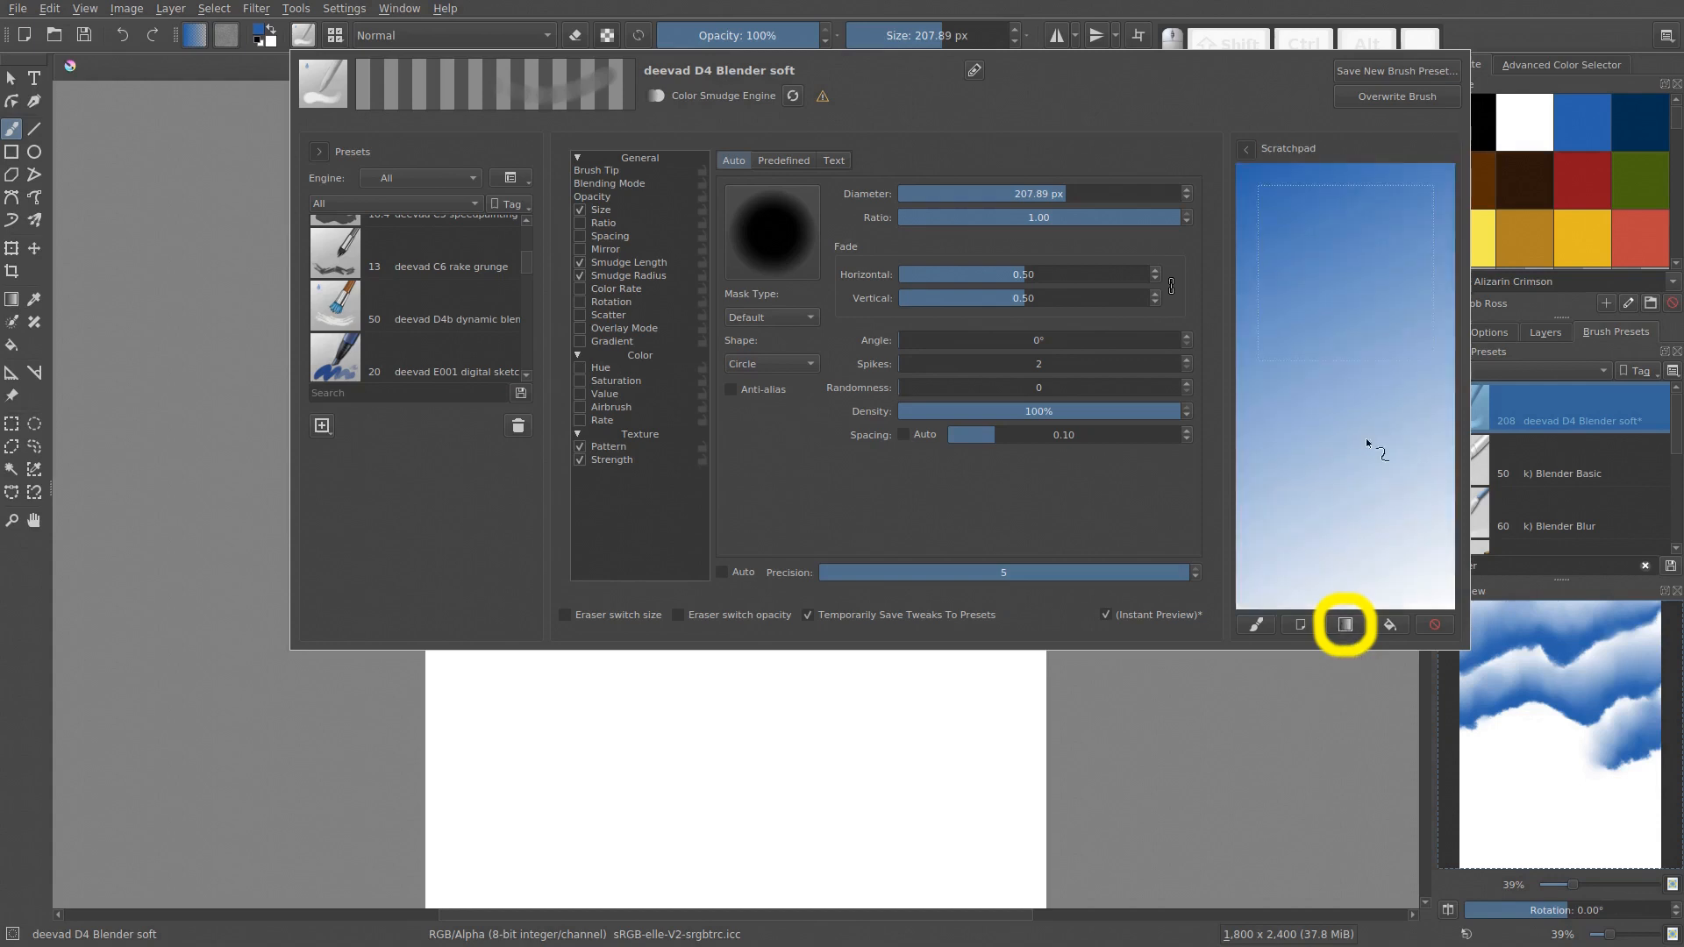
# Smudge the scratchpad gradient with two test strokes and load the current preset's image onto the scratchpad
pyautogui.moveTo(1372, 433)
pyautogui.mouseDown()
pyautogui.moveTo(1336, 478)
pyautogui.moveTo(1392, 288)
pyautogui.moveTo(1393, 465)
pyautogui.moveTo(1416, 423)
pyautogui.moveTo(1393, 504)
pyautogui.moveTo(1329, 431)
pyautogui.moveTo(1298, 309)
pyautogui.moveTo(1286, 357)
pyautogui.moveTo(1287, 240)
pyautogui.mouseUp()
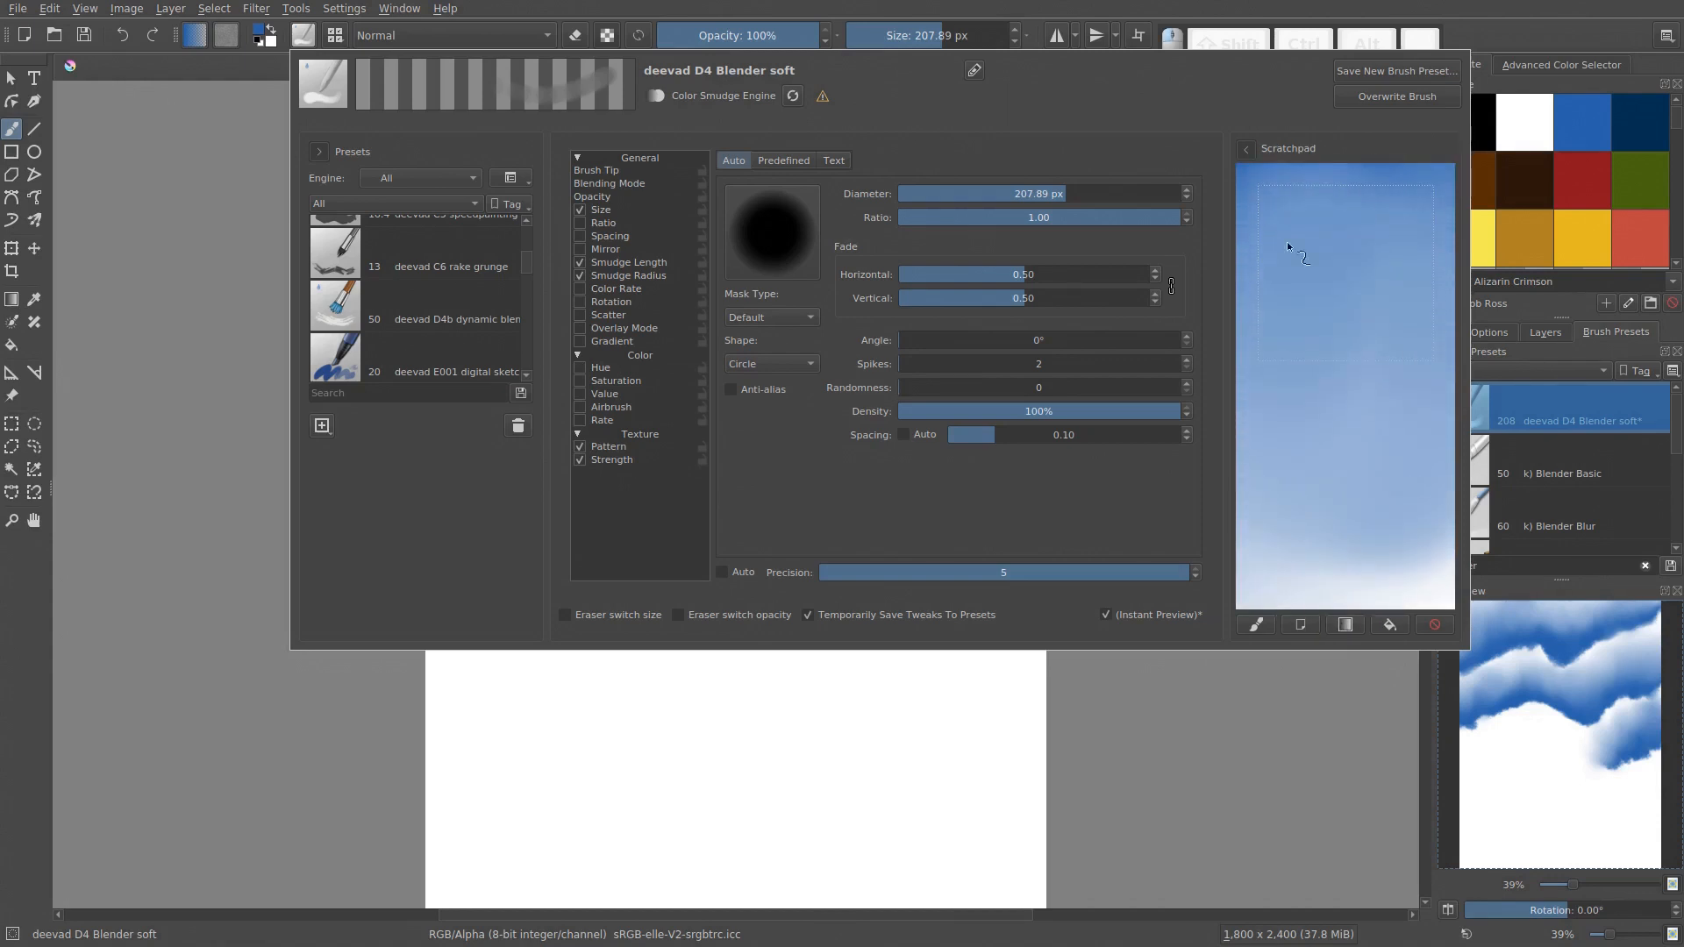
pyautogui.moveTo(1355, 528)
pyautogui.mouseDown()
pyautogui.moveTo(1348, 577)
pyautogui.moveTo(1383, 274)
pyautogui.moveTo(1343, 535)
pyautogui.moveTo(1353, 279)
pyautogui.moveTo(1355, 465)
pyautogui.moveTo(1299, 424)
pyautogui.mouseUp()
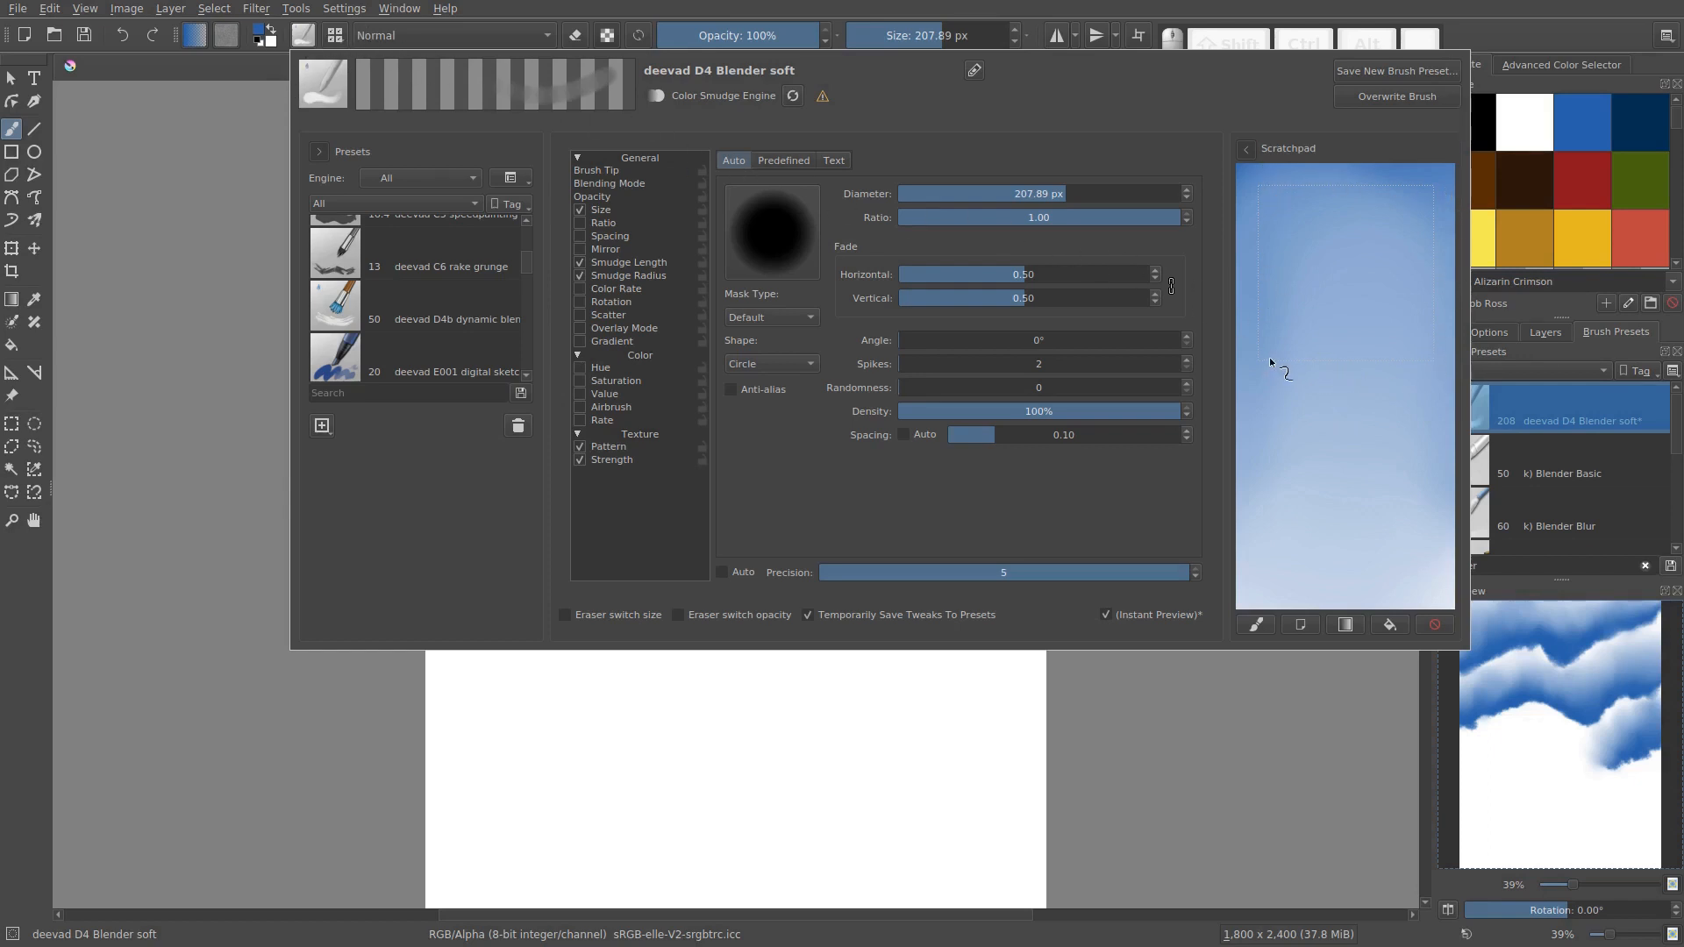
pyautogui.click(1257, 626)
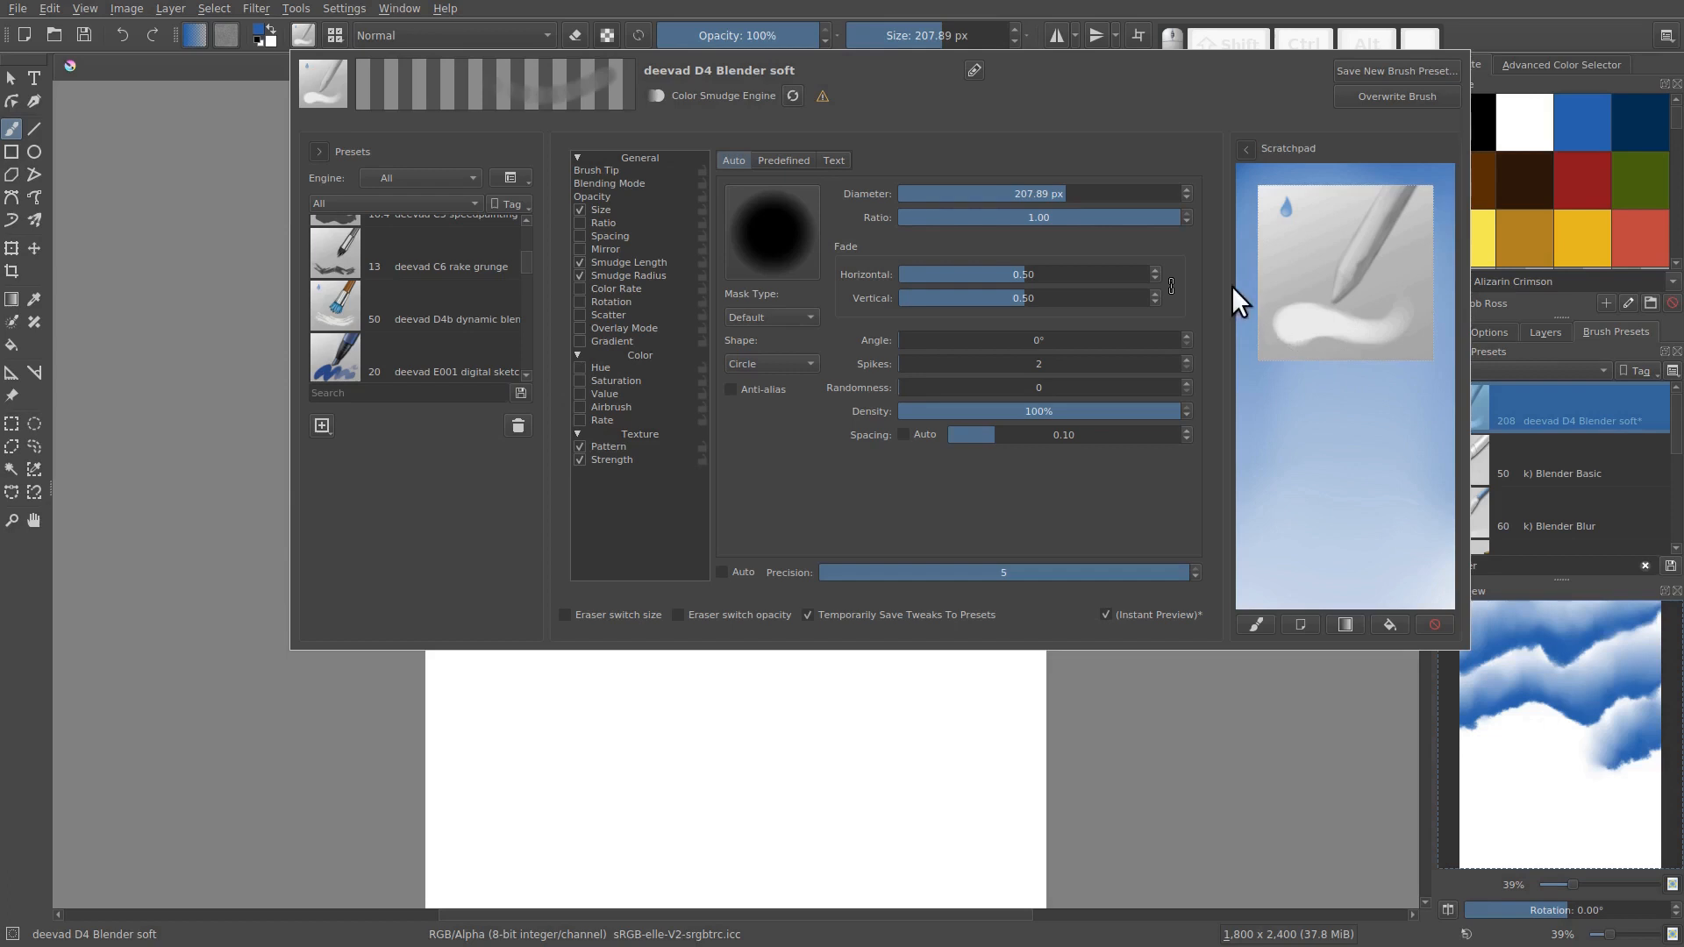
# Set the diameter of the deevad D4 Blender soft brush to 200 px
pyautogui.click(1051, 193)
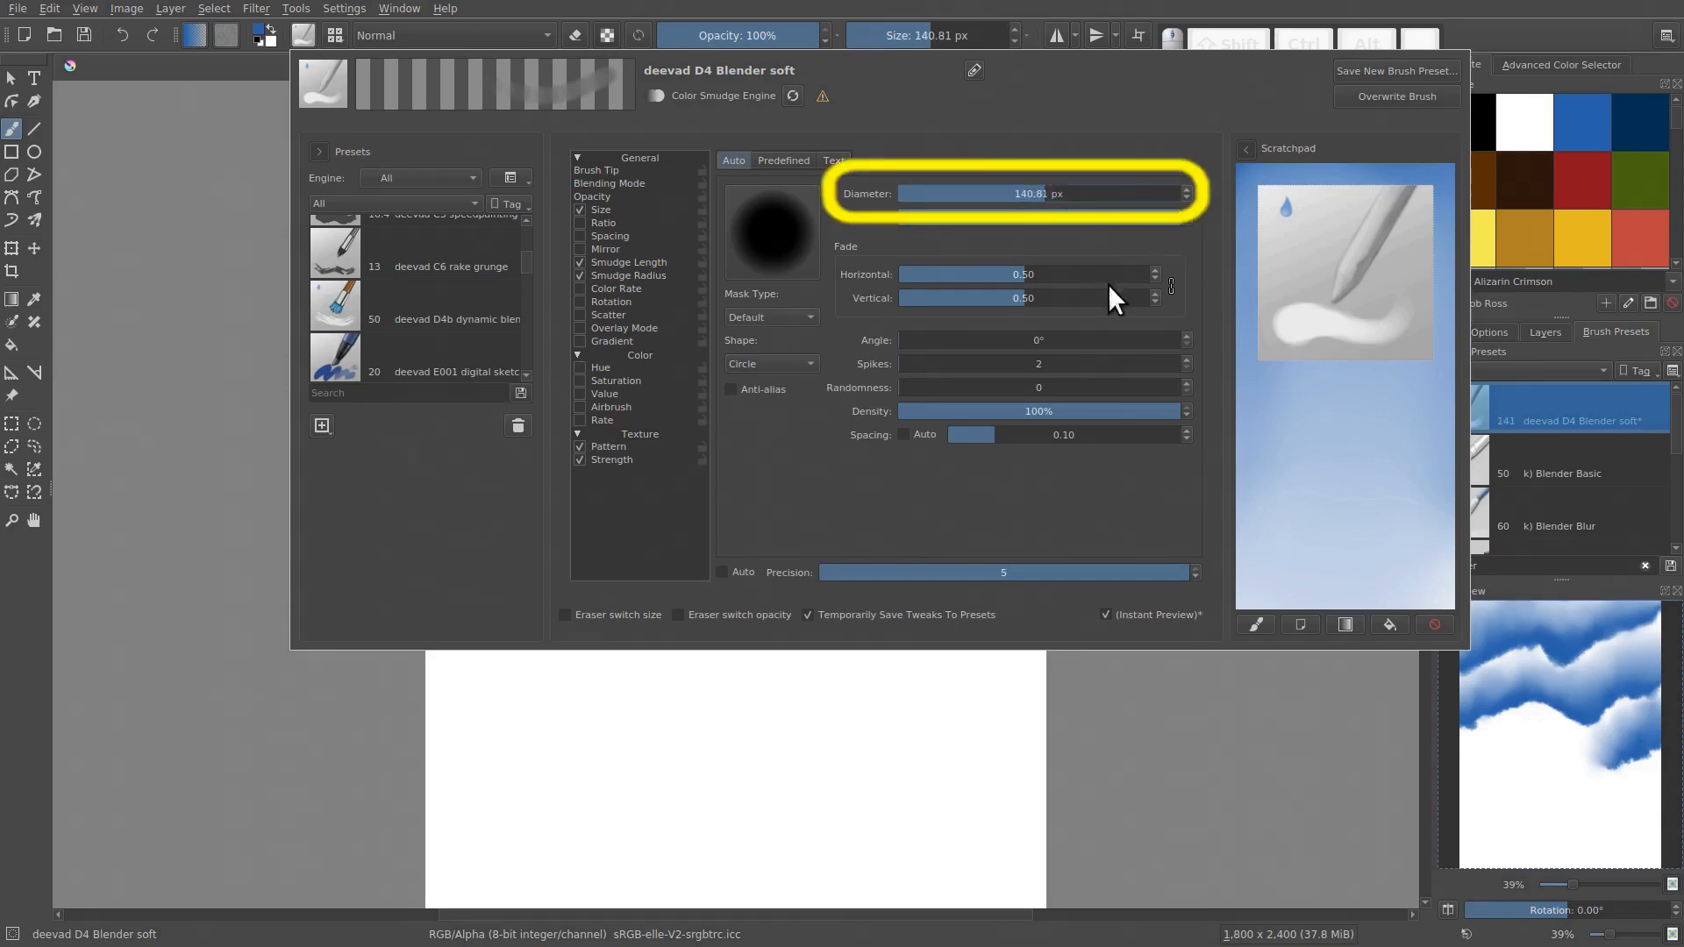
pyautogui.click(1044, 194)
pyautogui.moveTo(1042, 194)
pyautogui.mouseDown()
pyautogui.moveTo(951, 192)
pyautogui.moveTo(1021, 194)
pyautogui.mouseUp()
pyautogui.click(1066, 194)
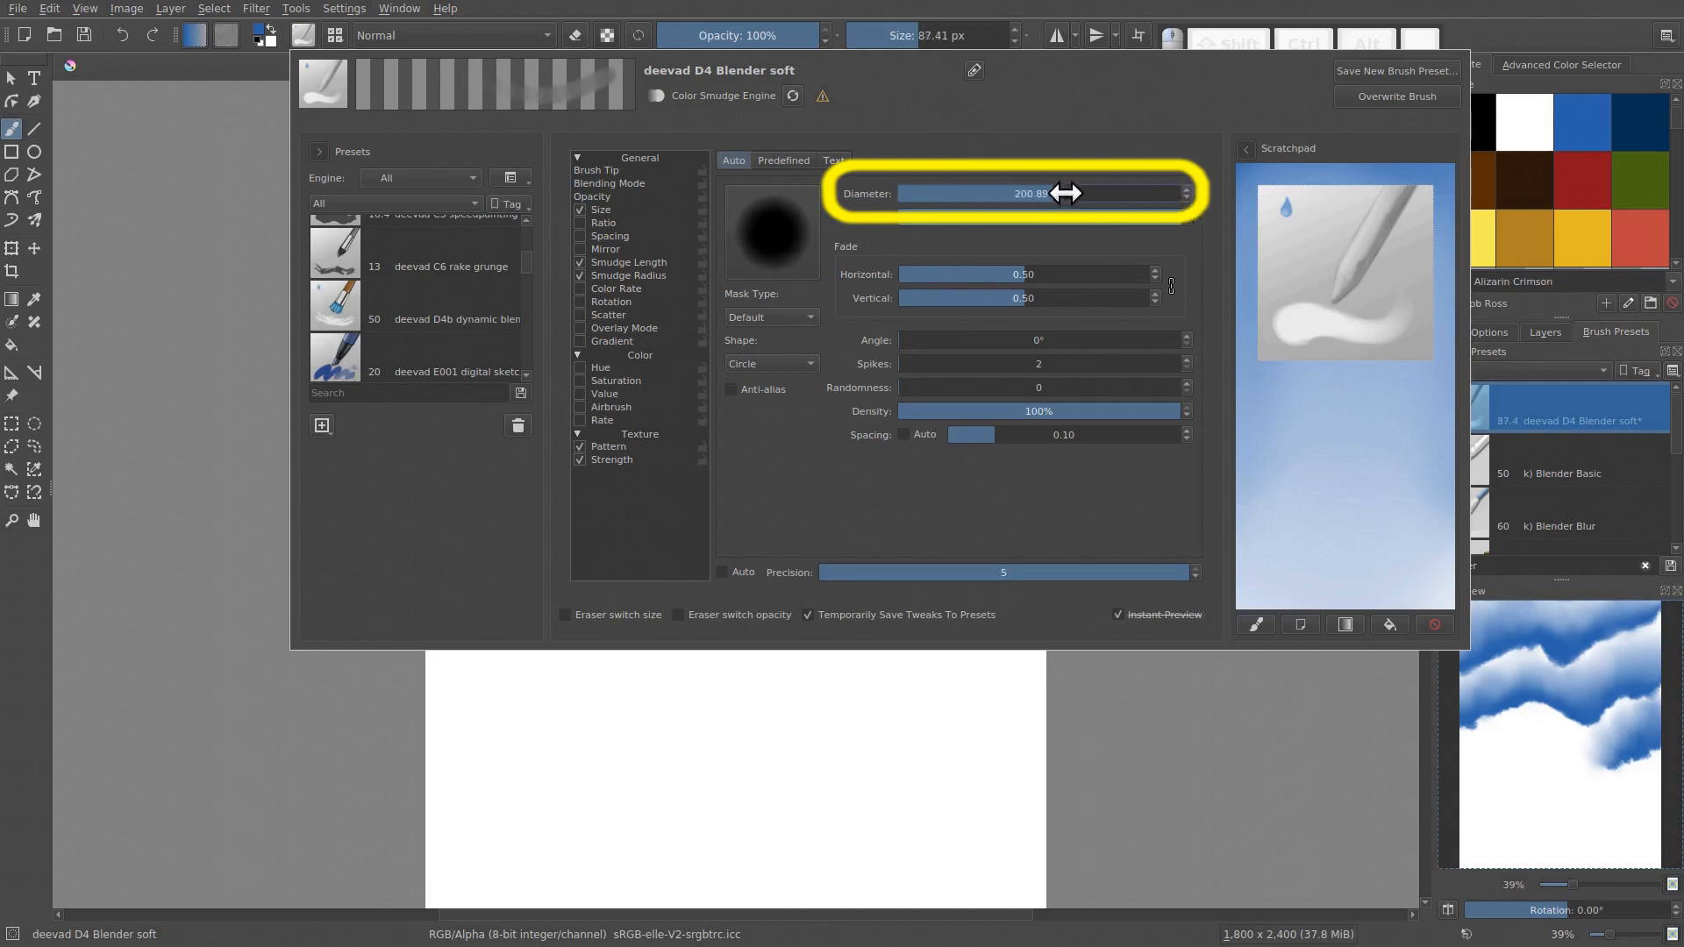
pyautogui.doubleClick(1068, 194)
pyautogui.write('200')
pyautogui.press('Return')
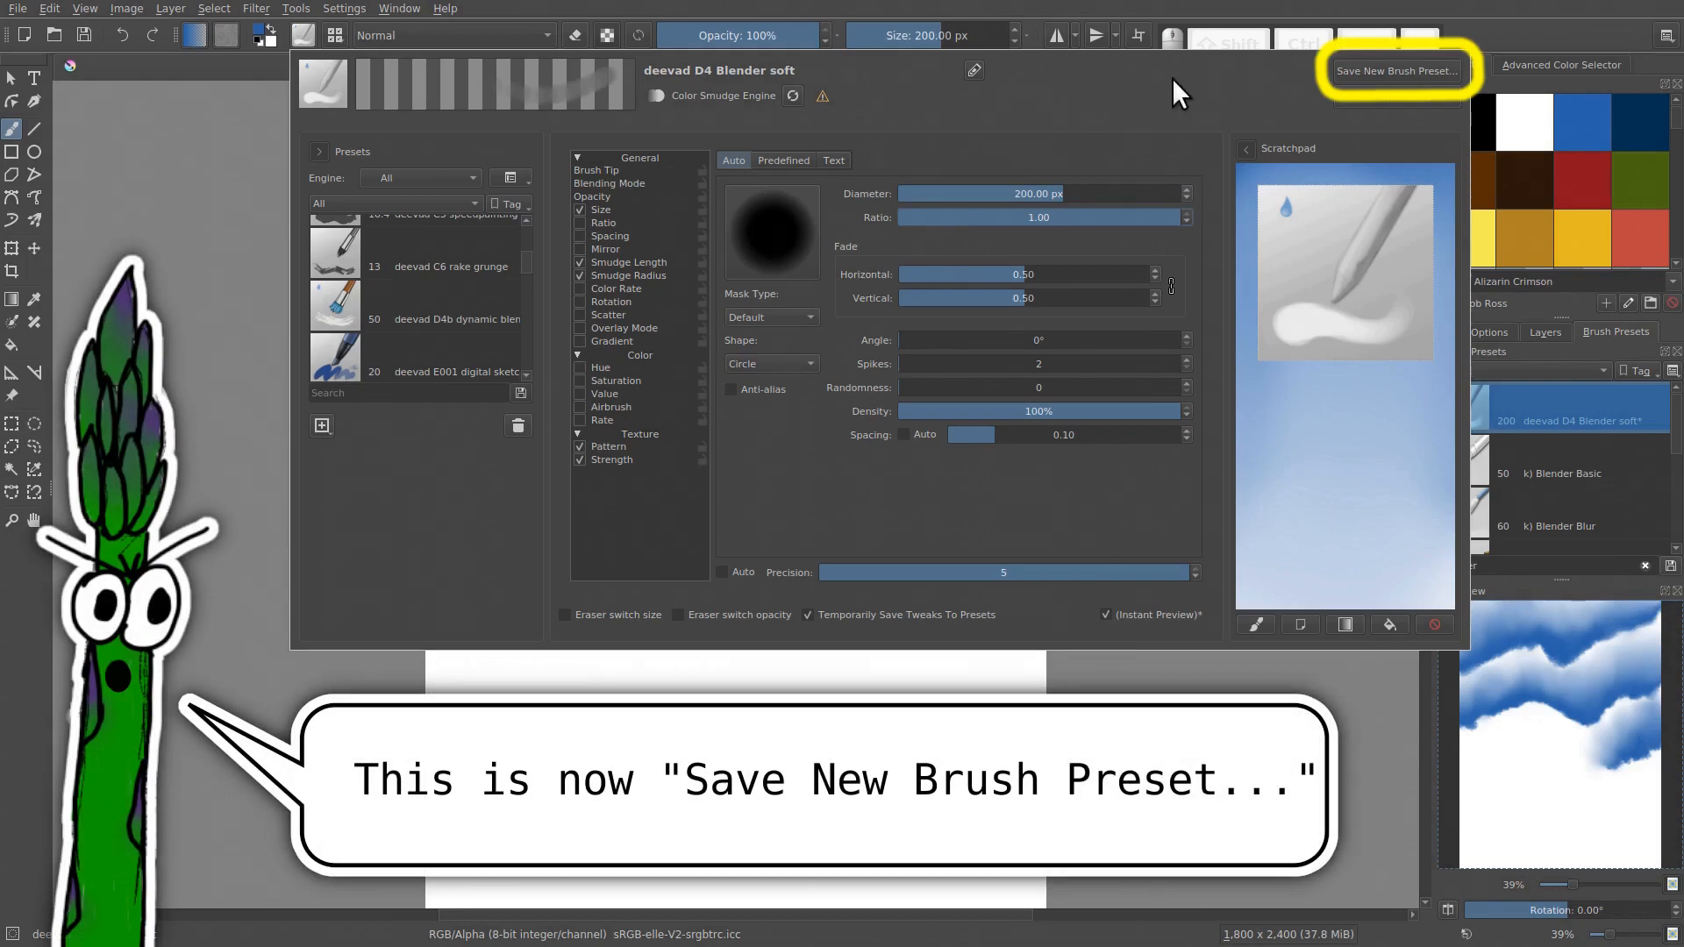
# Save the adjusted blender brush as a new preset named BR 2in Blender
pyautogui.click(1366, 63)
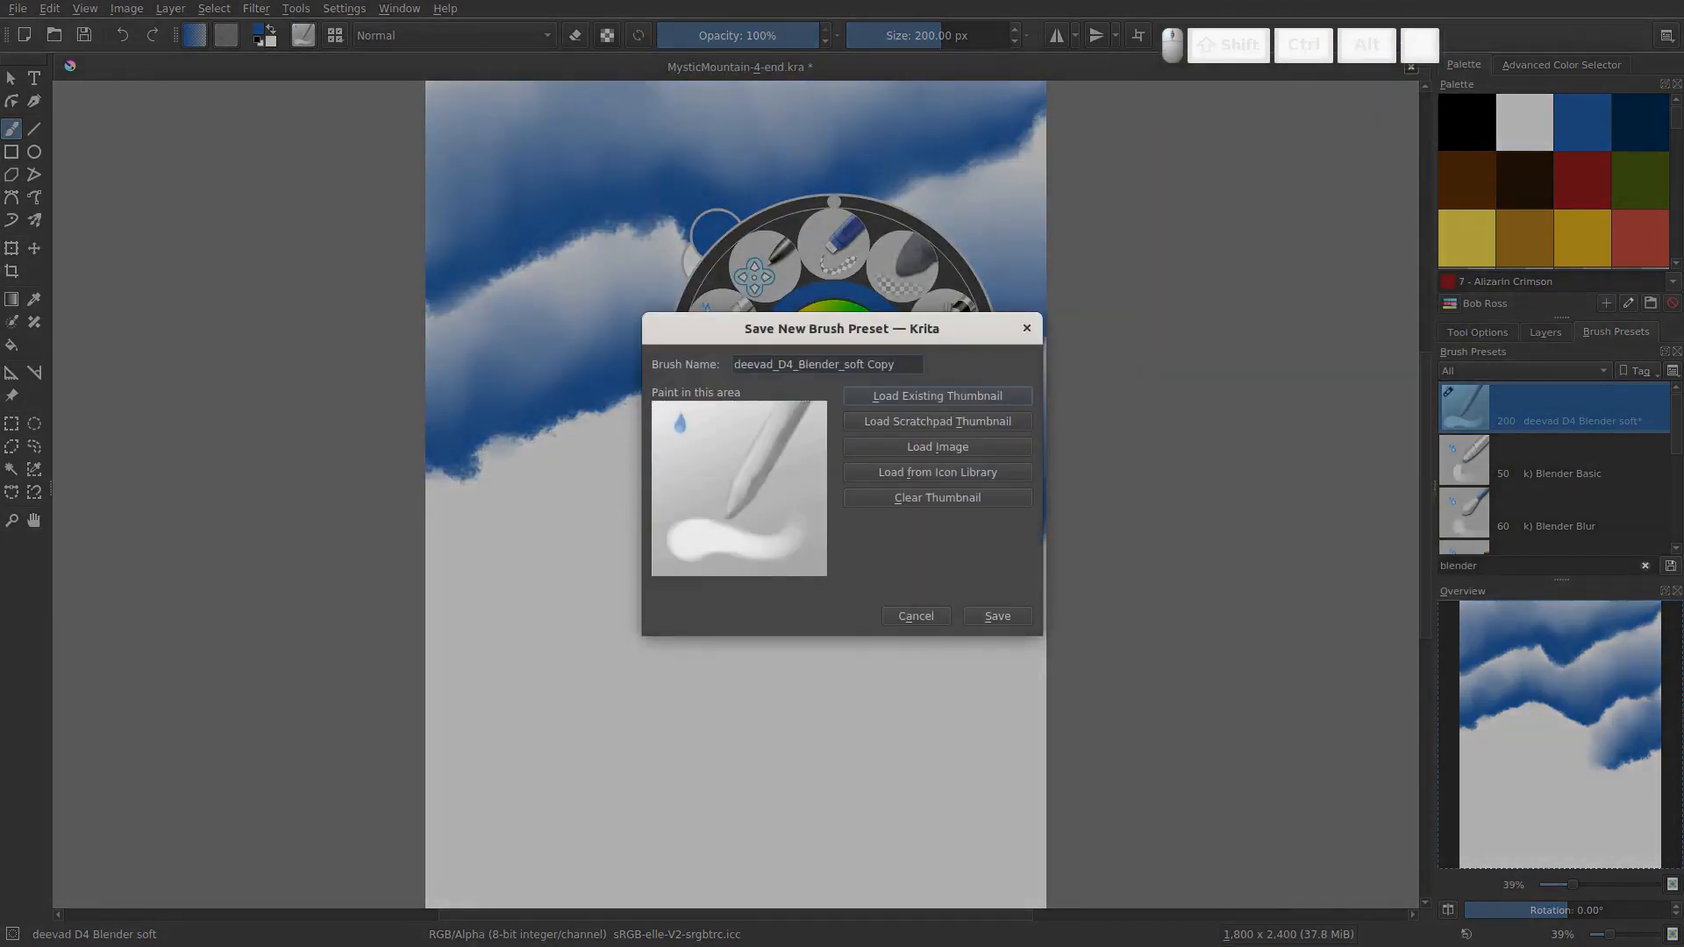
pyautogui.press('BackSpace')
pyautogui.press('BackSpace')
pyautogui.press('BackSpace')
pyautogui.press('BackSpace')
pyautogui.press('BackSpace')
pyautogui.press('BackSpace')
pyautogui.press('BackSpace')
pyautogui.press('BackSpace')
pyautogui.press('BackSpace')
pyautogui.press('BackSpace')
pyautogui.press('BackSpace')
pyautogui.press('BackSpace')
pyautogui.press('BackSpace')
pyautogui.press('BackSpace')
pyautogui.press('BackSpace')
pyautogui.press('BackSpace')
pyautogui.press('BackSpace')
pyautogui.press('BackSpace')
pyautogui.press('BackSpace')
pyautogui.press('BackSpace')
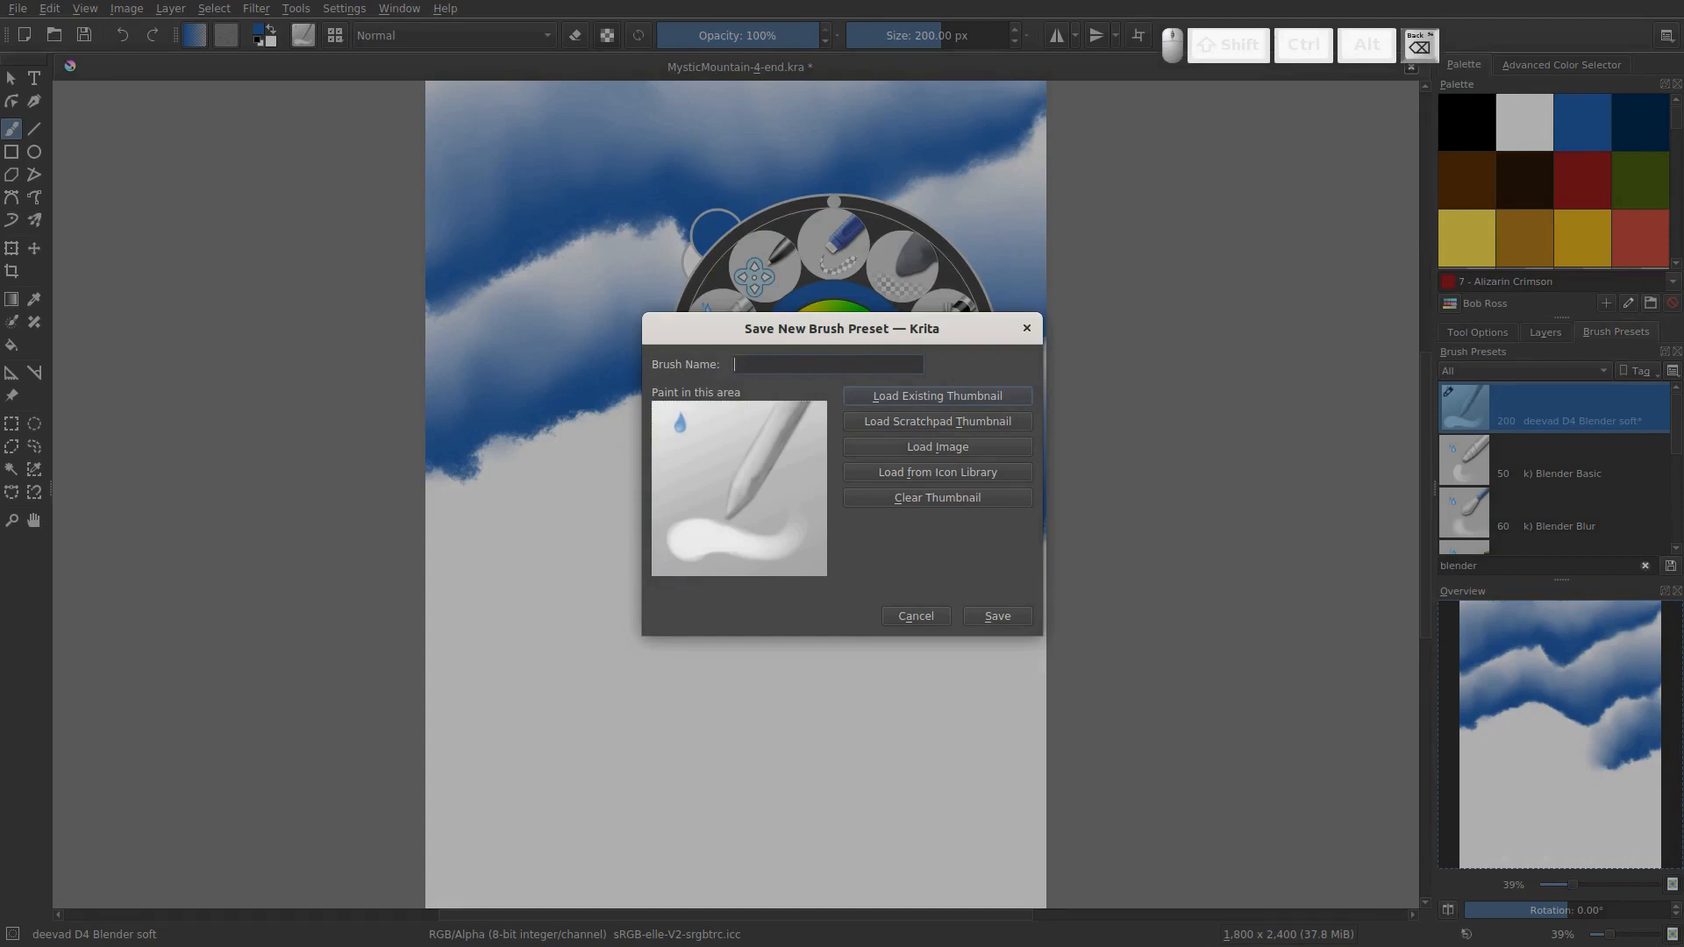
pyautogui.write('BR')
pyautogui.write('2in Blender')
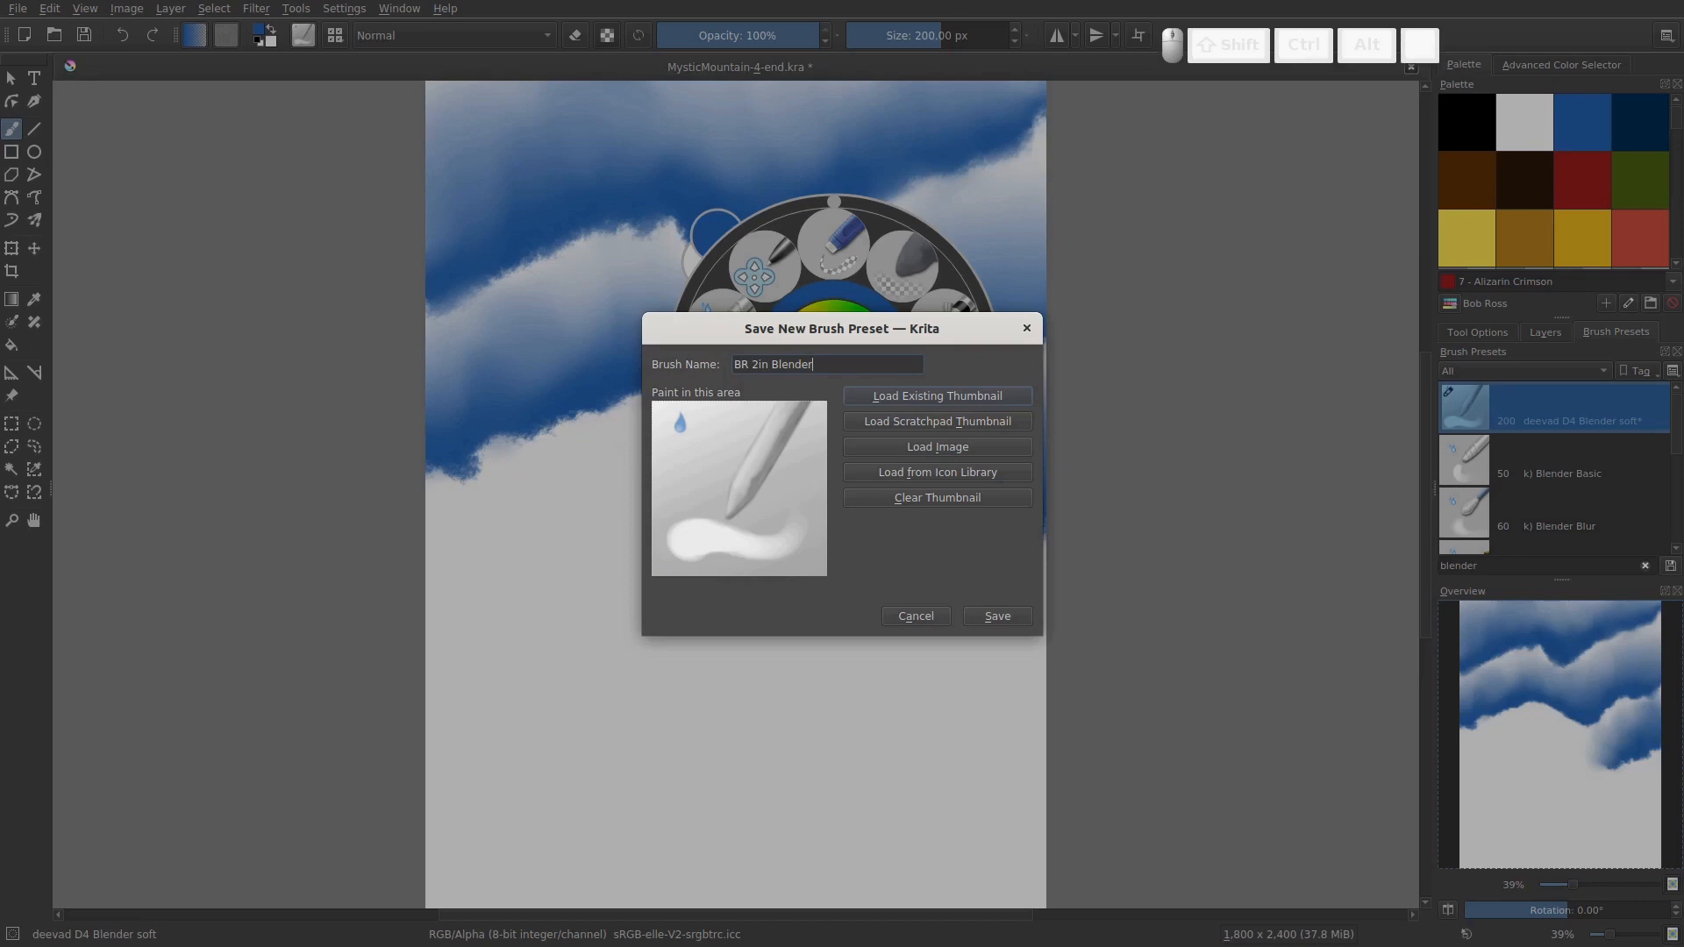
pyautogui.click(998, 613)
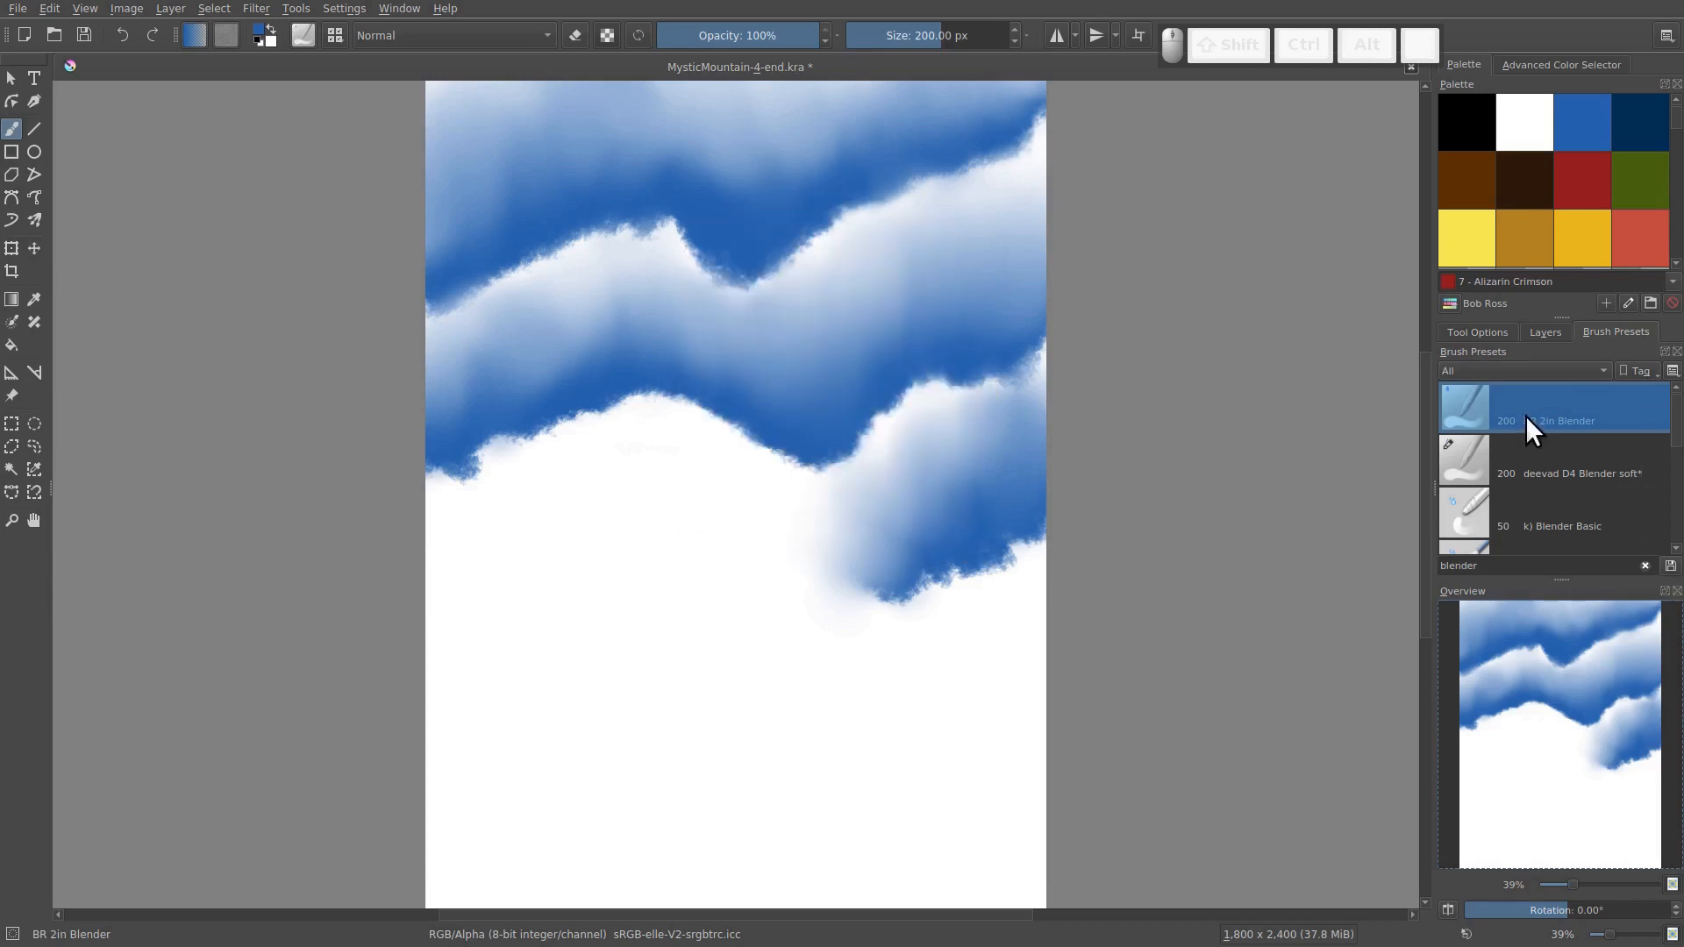
# Search the brush presets for "stamp" and select deevad B1 Sponge Stamps
pyautogui.doubleClick(1477, 568)
pyautogui.write('st')
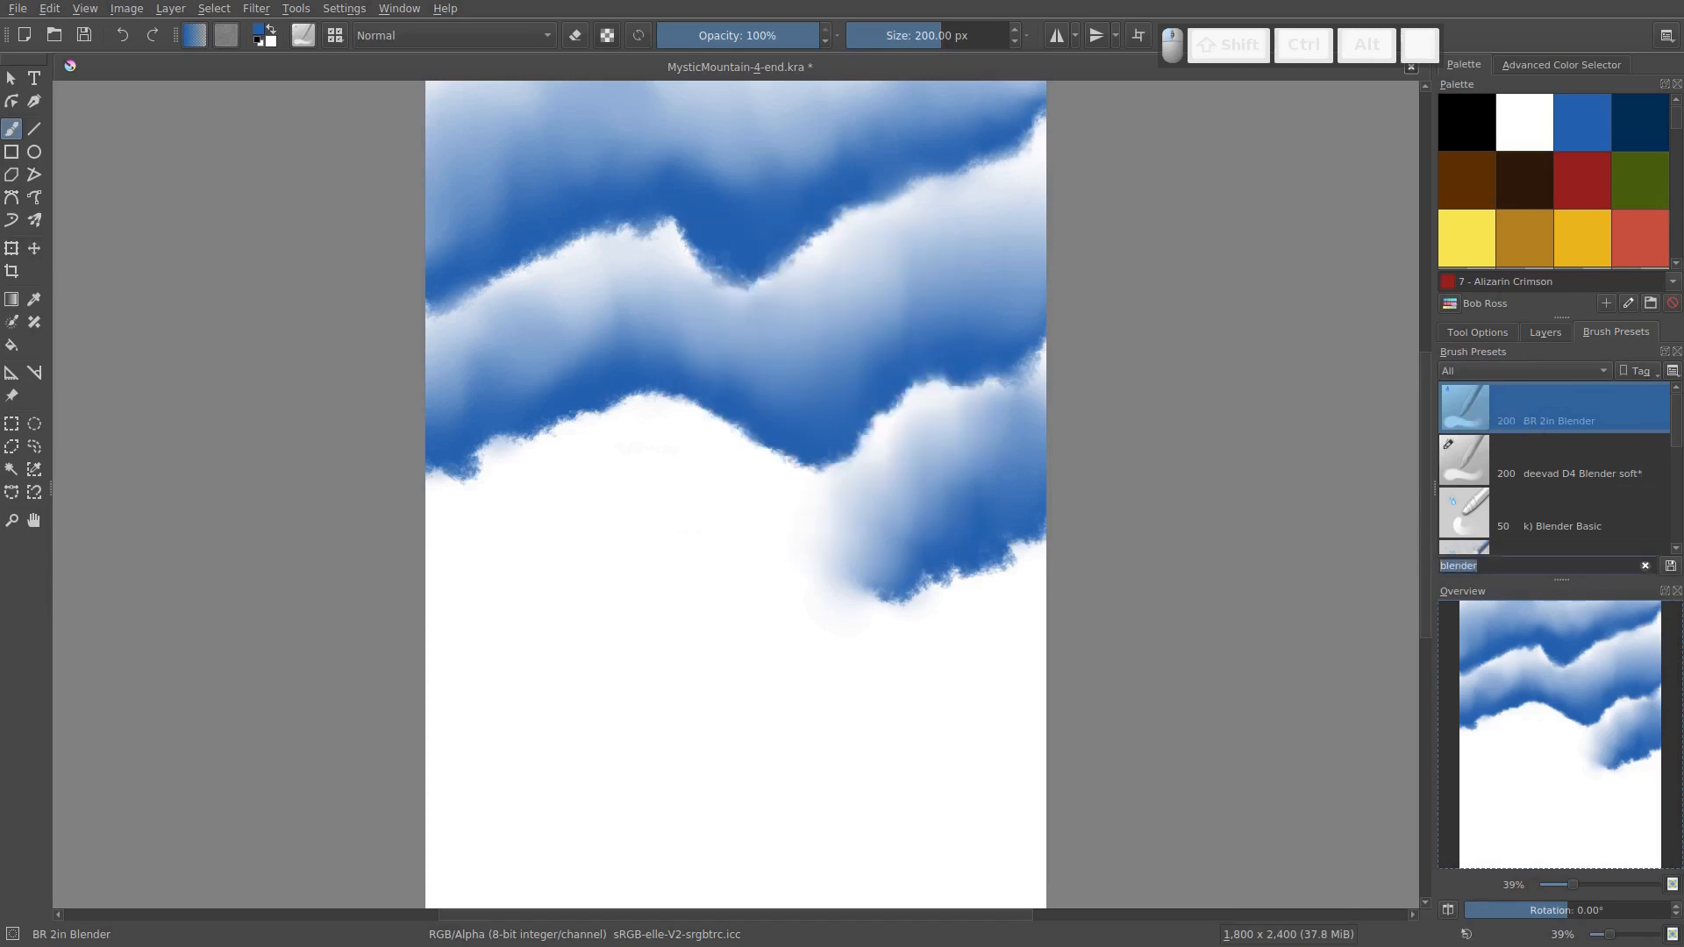
pyautogui.press('BackSpace')
pyautogui.press('BackSpace')
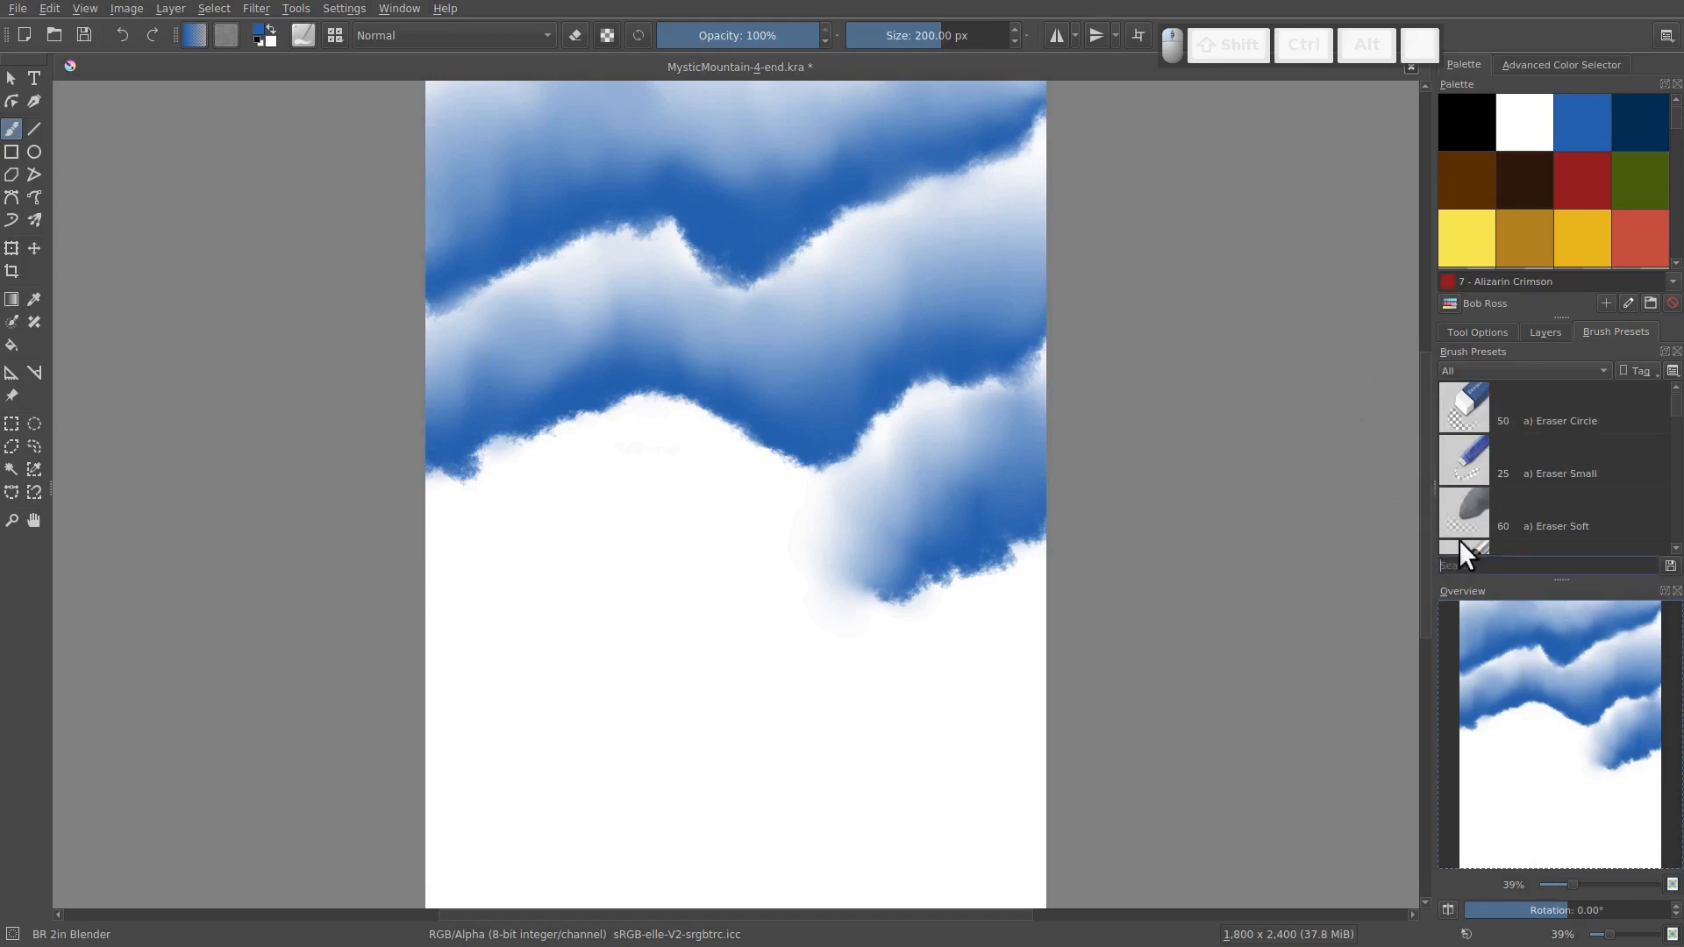
pyautogui.write('stamp')
pyautogui.press('BackSpace')
pyautogui.press('BackSpace')
pyautogui.press('BackSpace')
pyautogui.press('BackSpace')
pyautogui.press('BackSpace')
pyautogui.write('stamp')
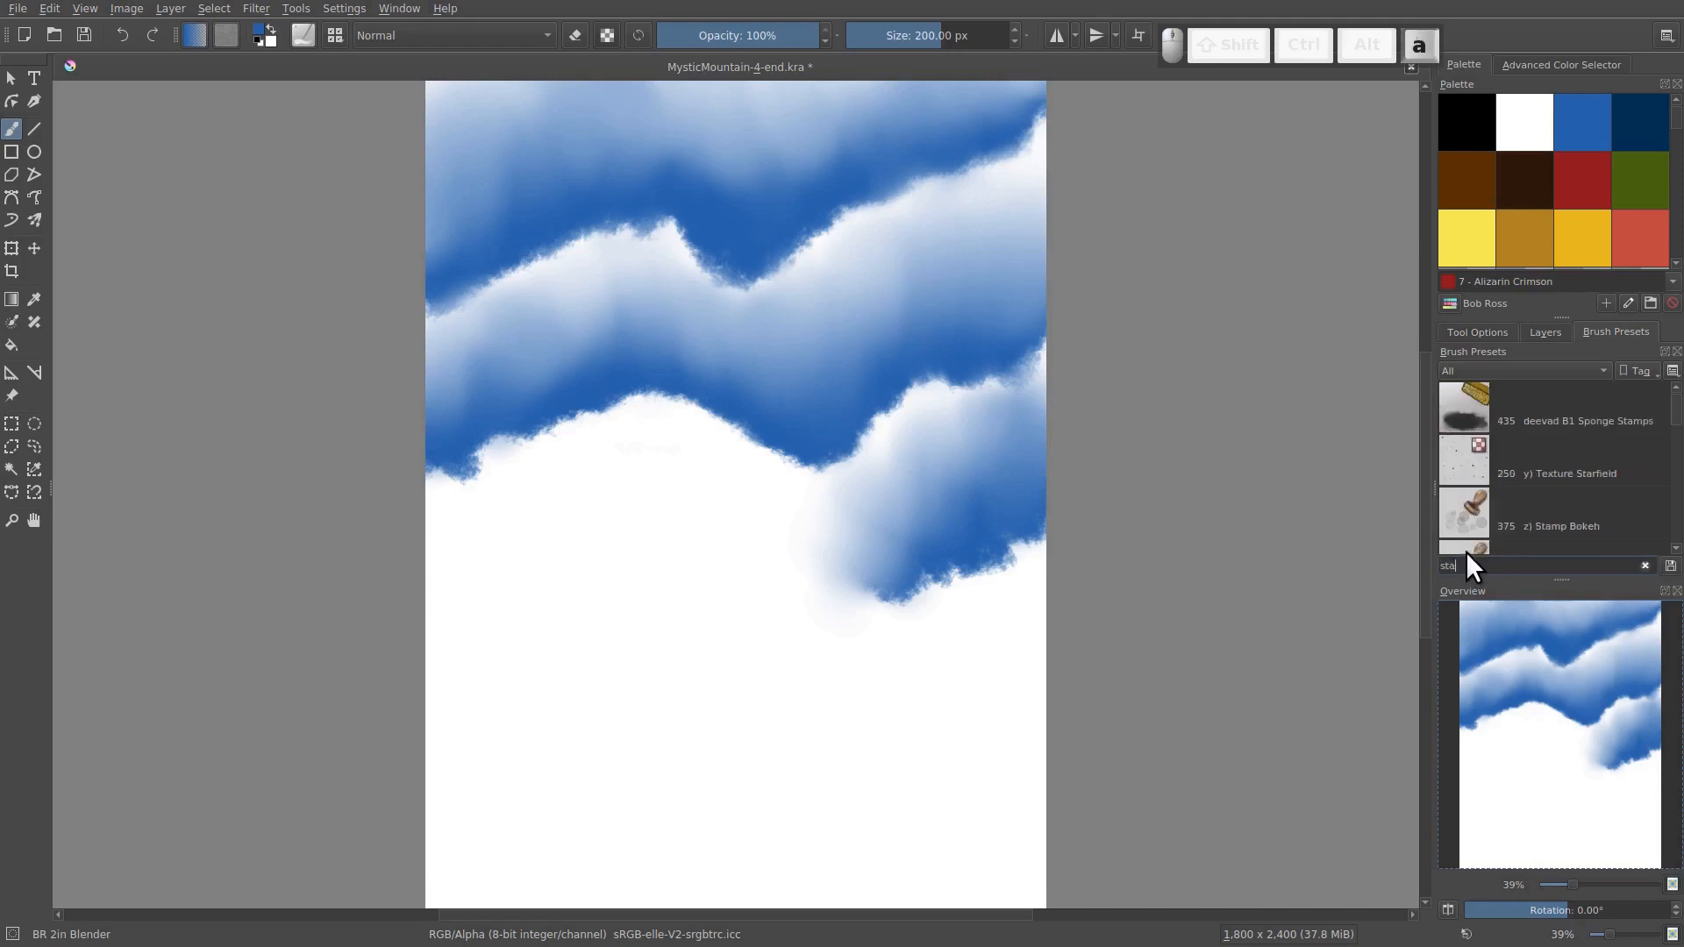
pyautogui.click(1548, 415)
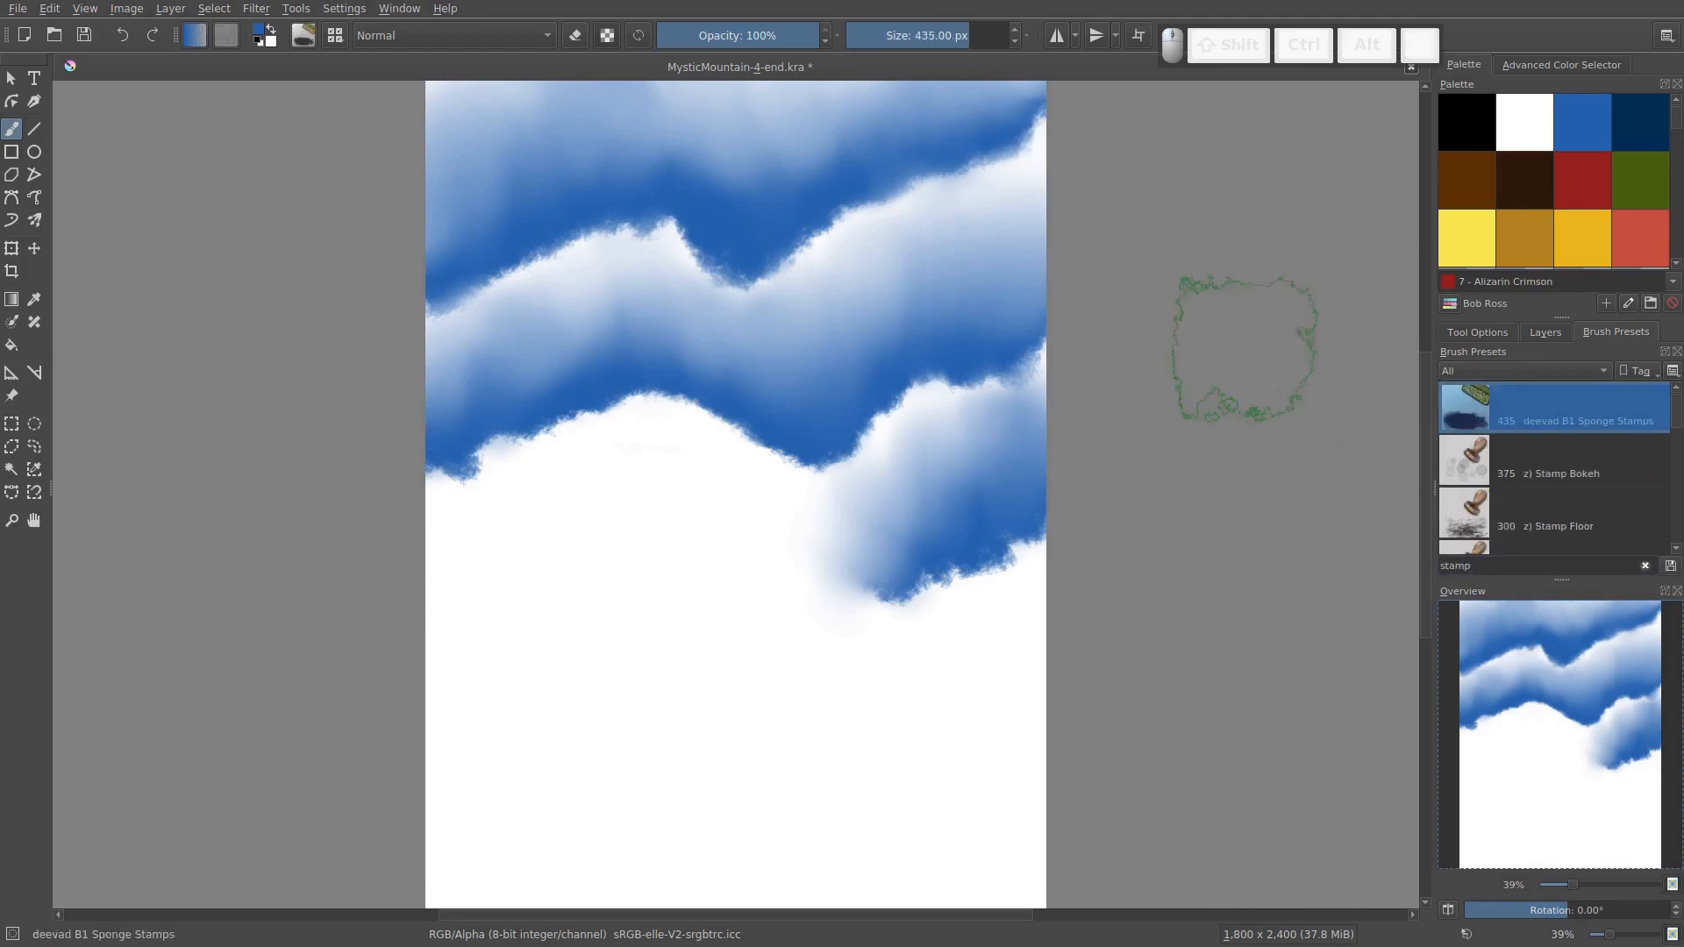
# Load the sponge preset's image onto the brush editor's scratchpad and set the brush size to 100 px
pyautogui.click(303, 37)
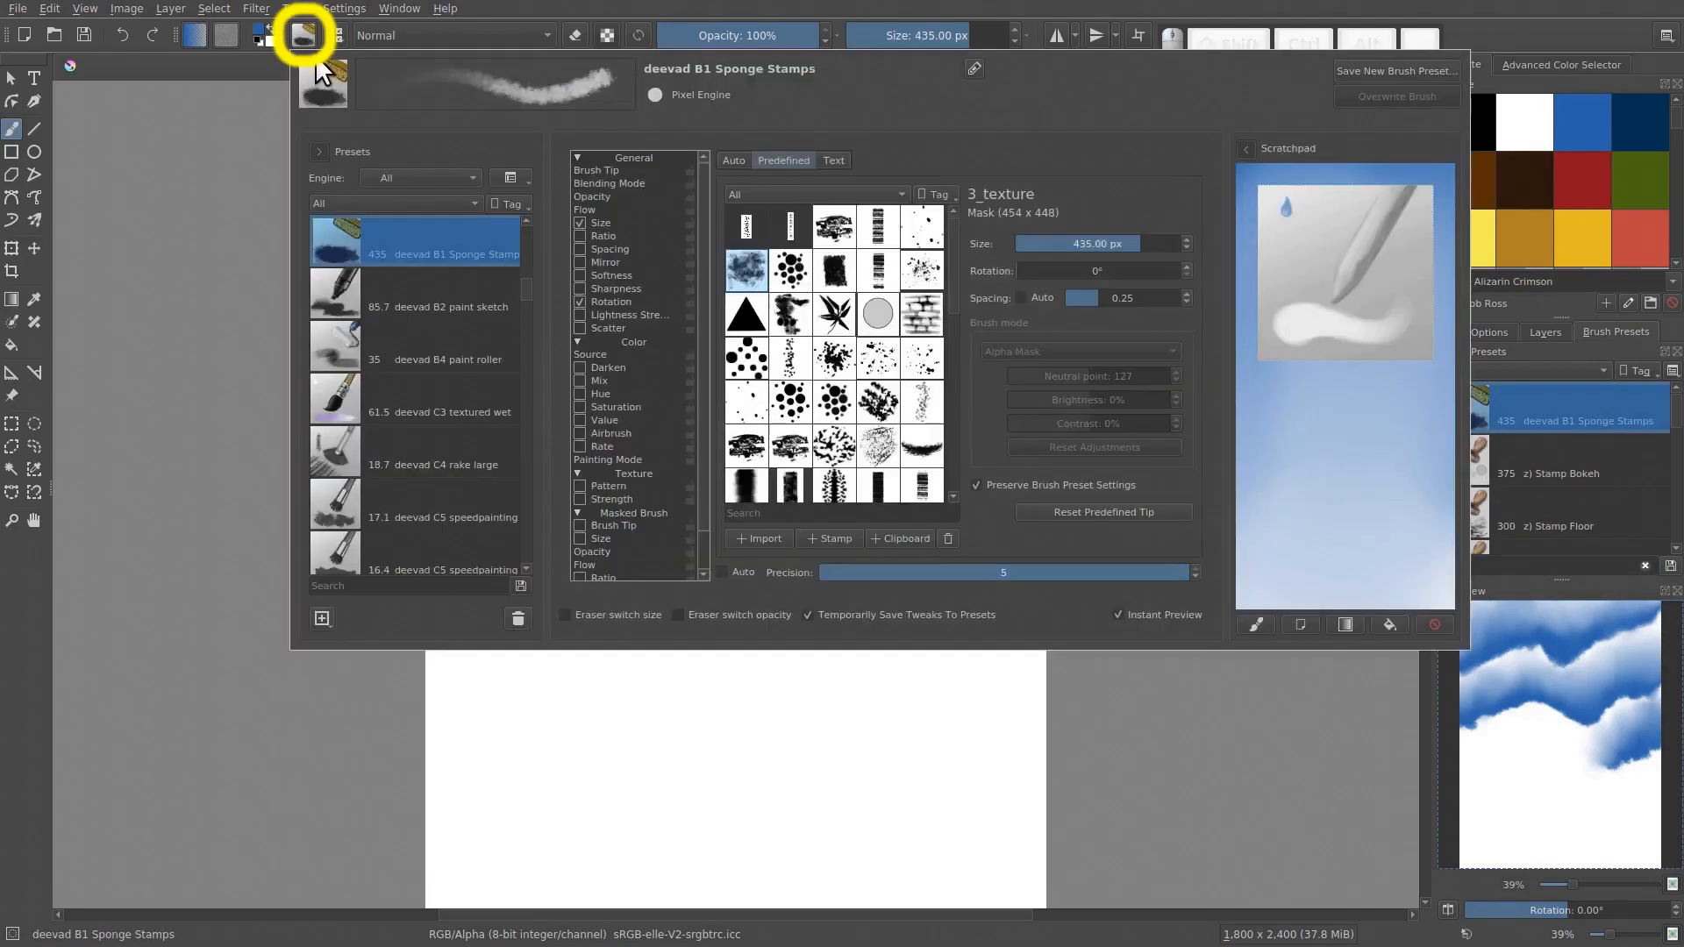
pyautogui.click(1256, 624)
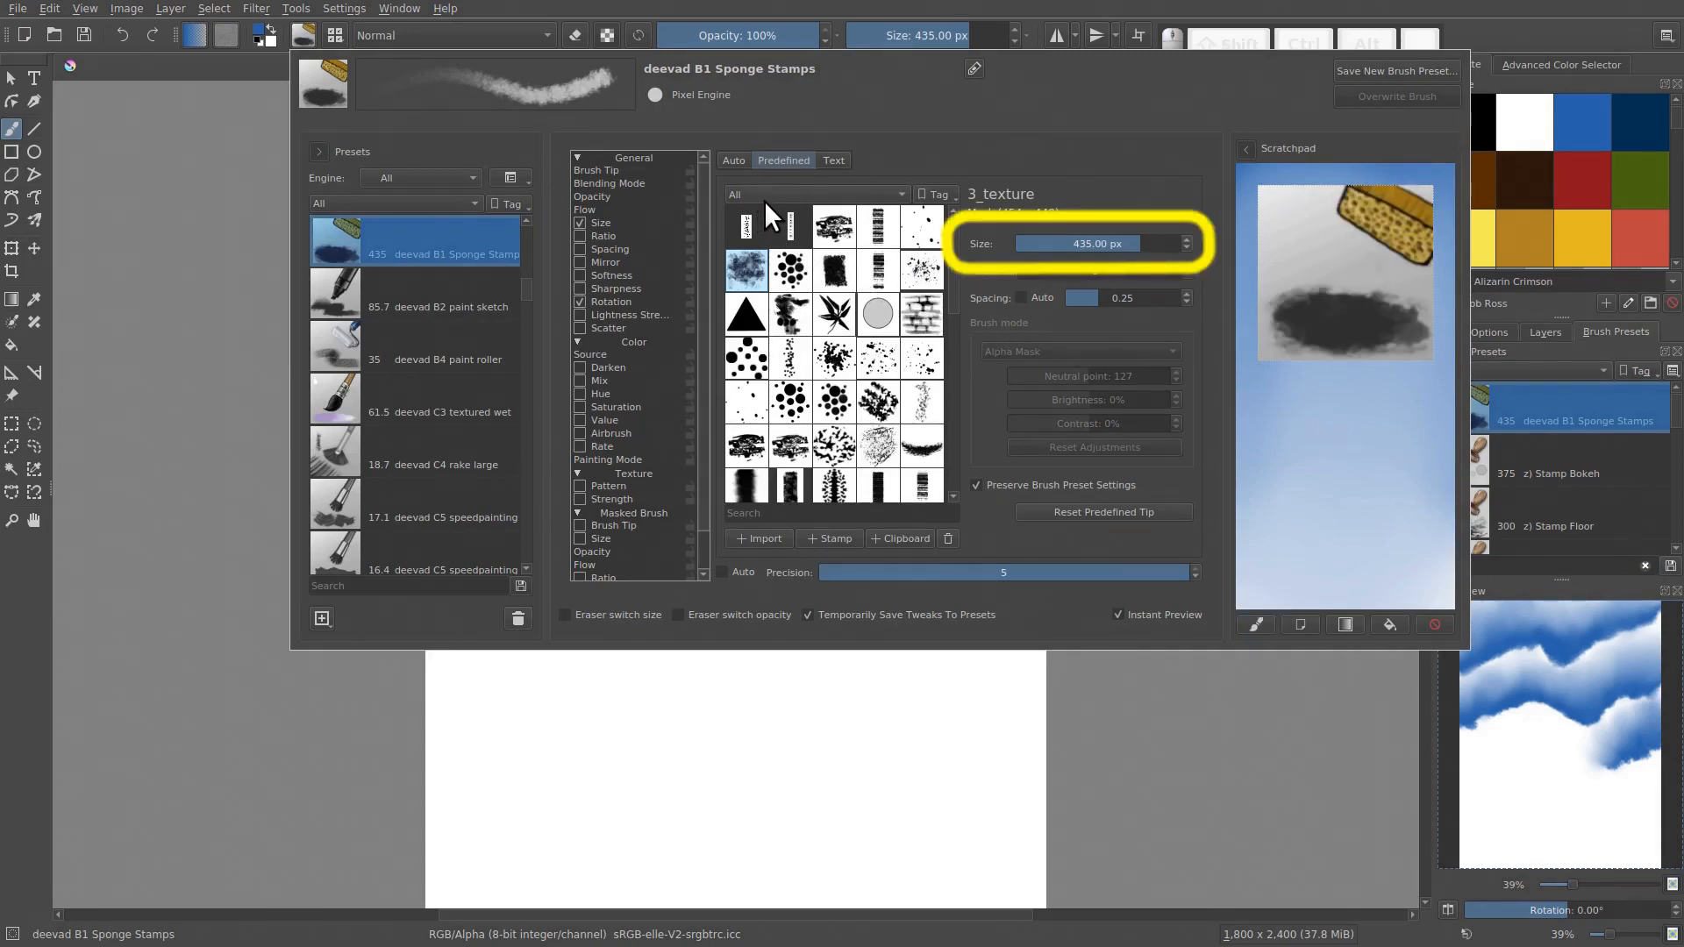
pyautogui.moveTo(1124, 244)
pyautogui.mouseDown()
pyautogui.moveTo(1052, 256)
pyautogui.moveTo(1094, 266)
pyautogui.moveTo(1101, 244)
pyautogui.mouseUp()
pyautogui.click(1100, 243)
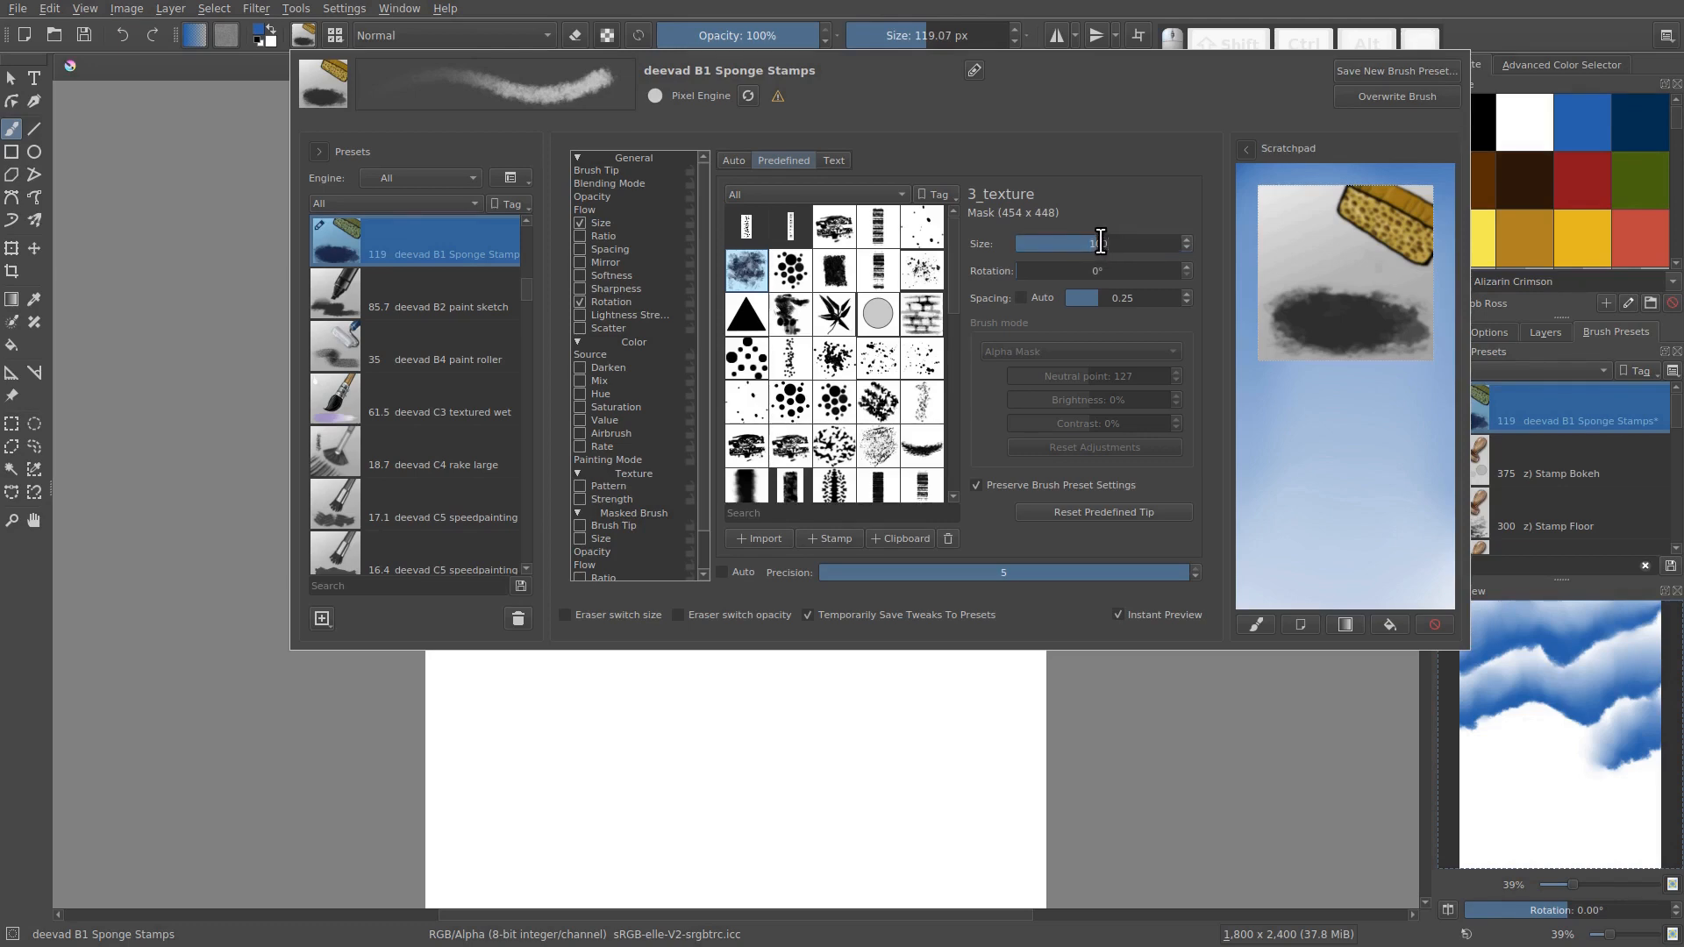
pyautogui.write('100')
pyautogui.press('Return')
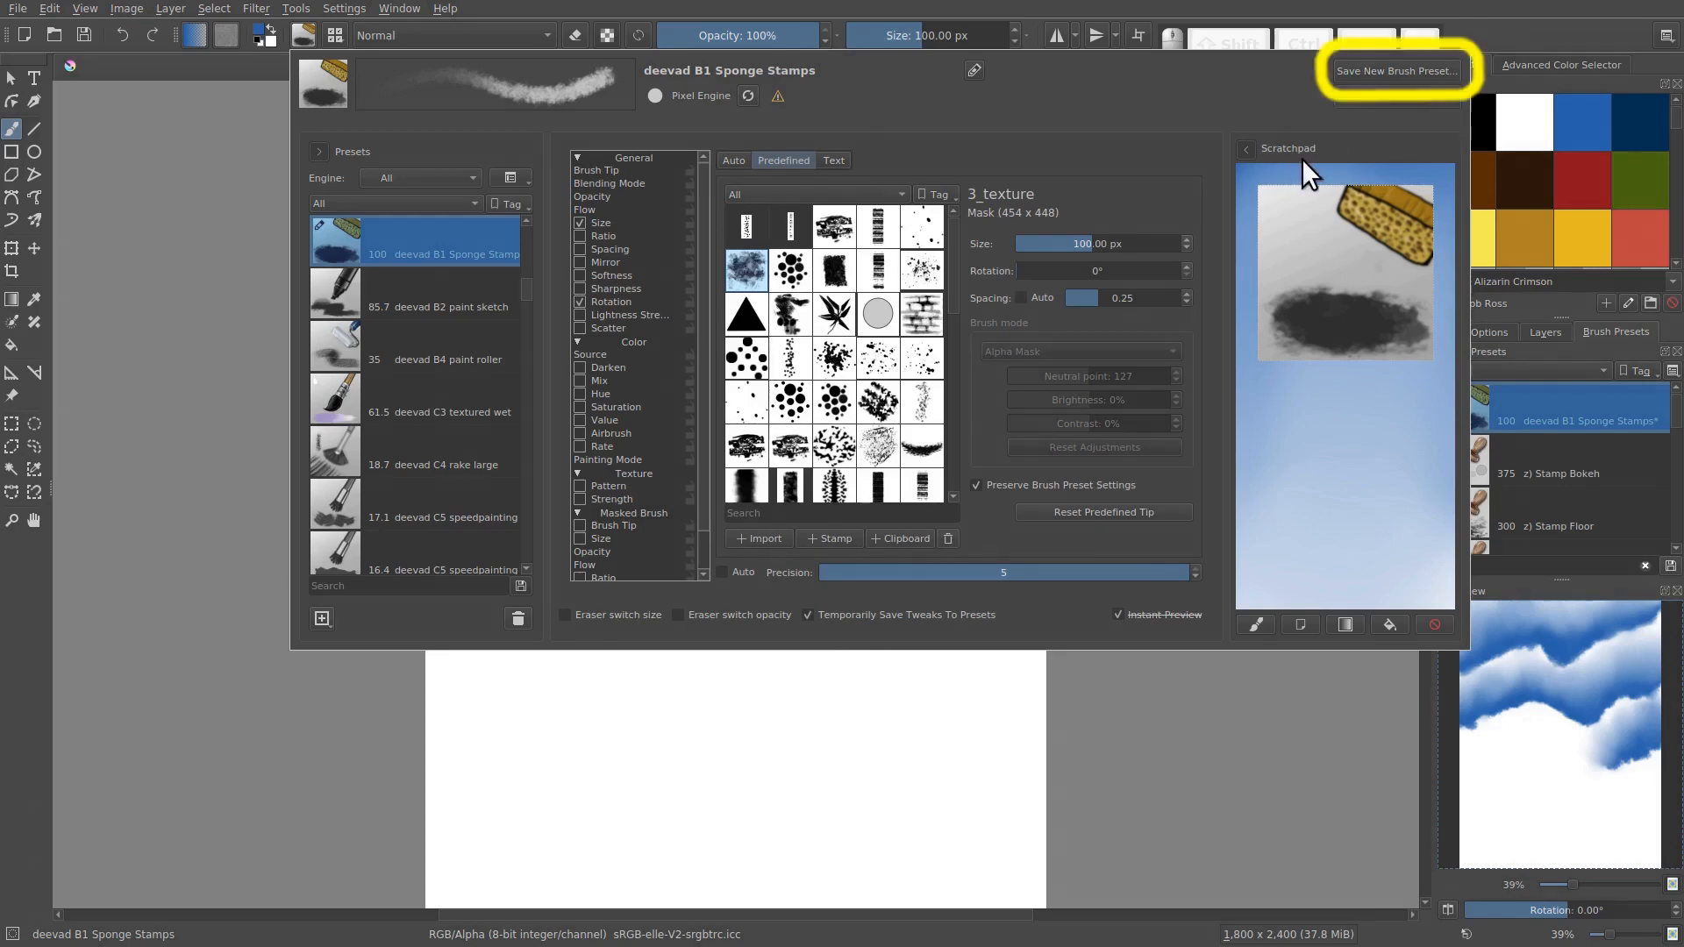
# Save the resized sponge brush as a new preset named BR Cloud Brush
pyautogui.click(1353, 68)
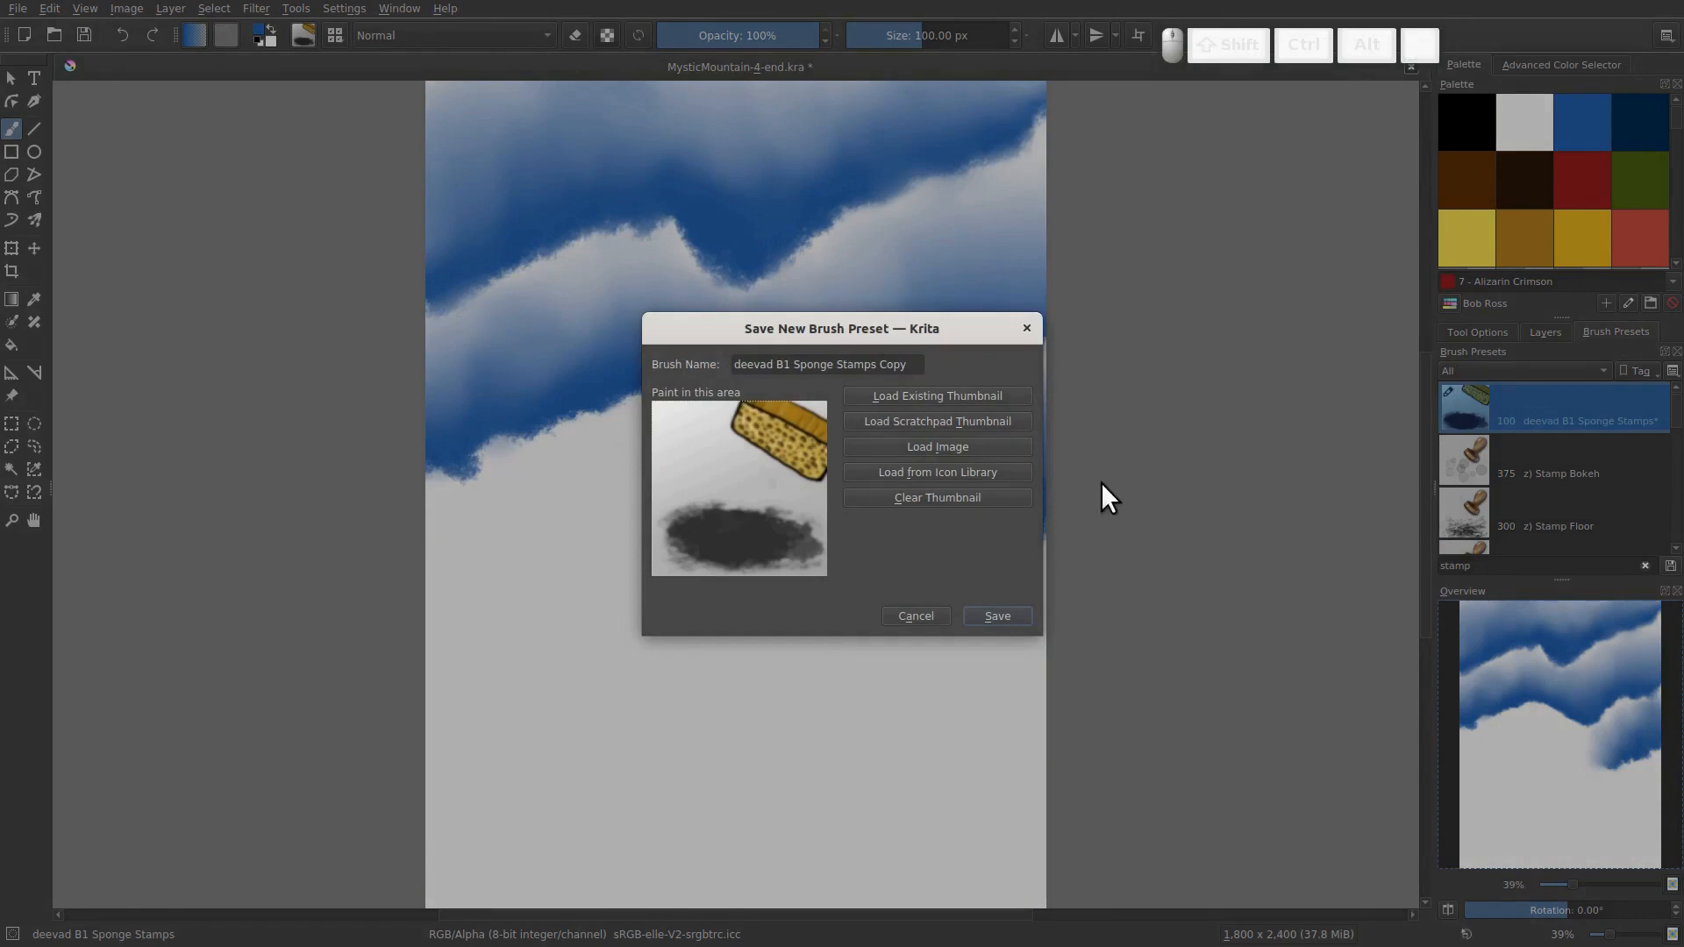
pyautogui.moveTo(877, 363); pyautogui.dragTo(656, 347)
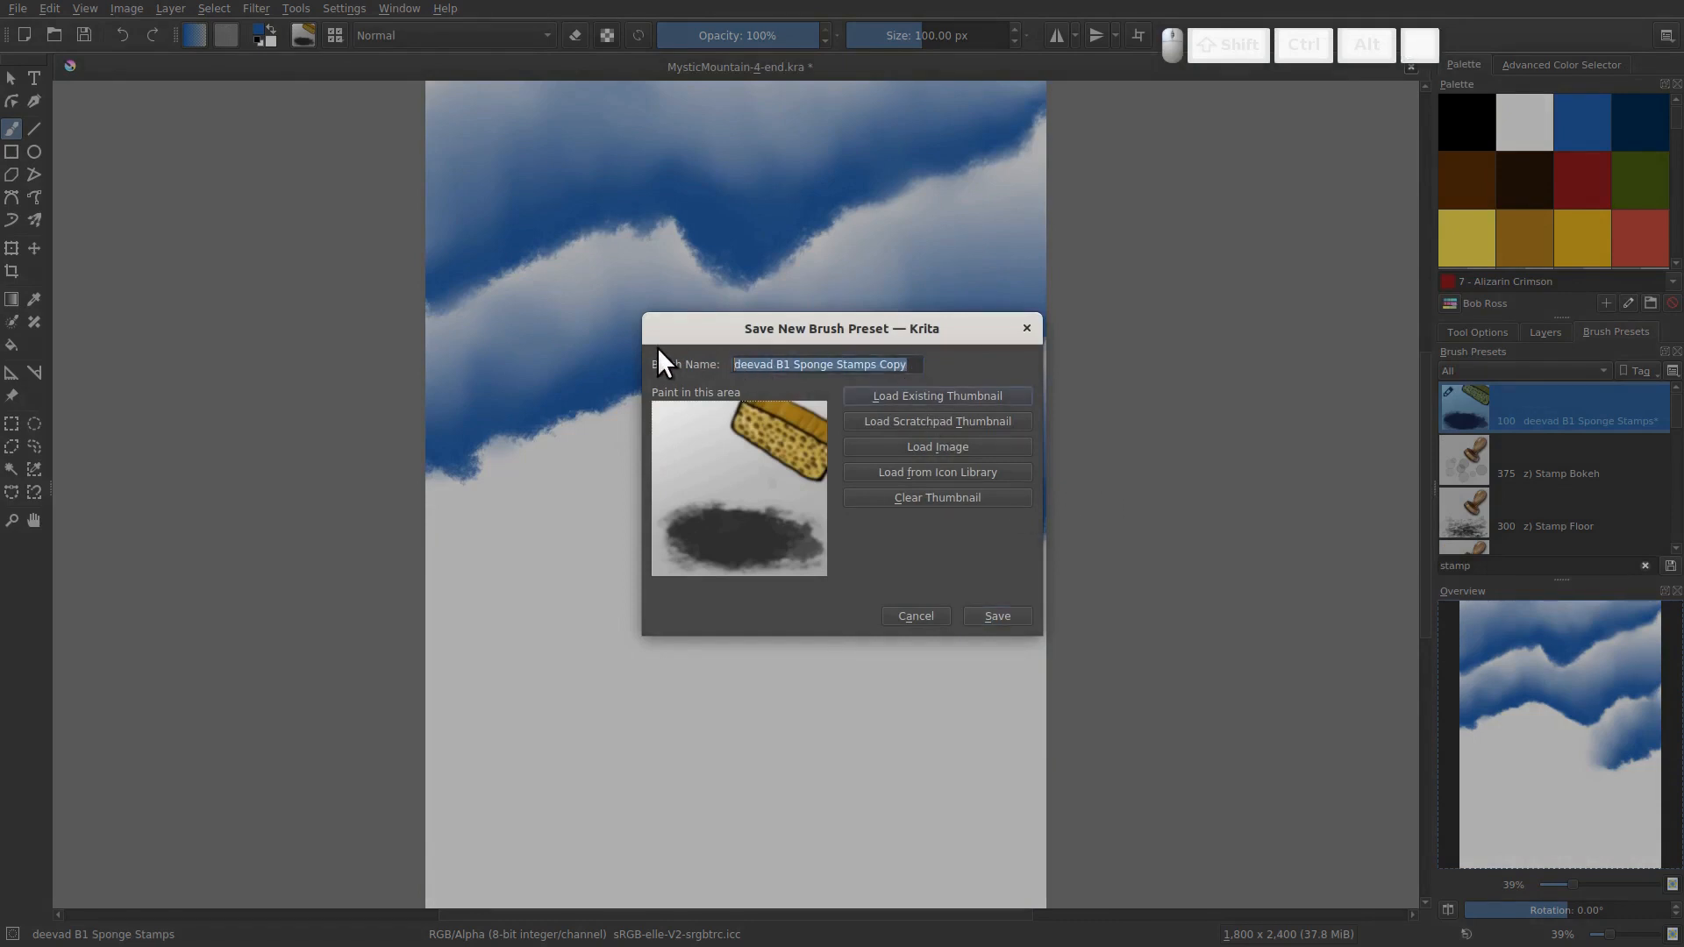
pyautogui.write('BR')
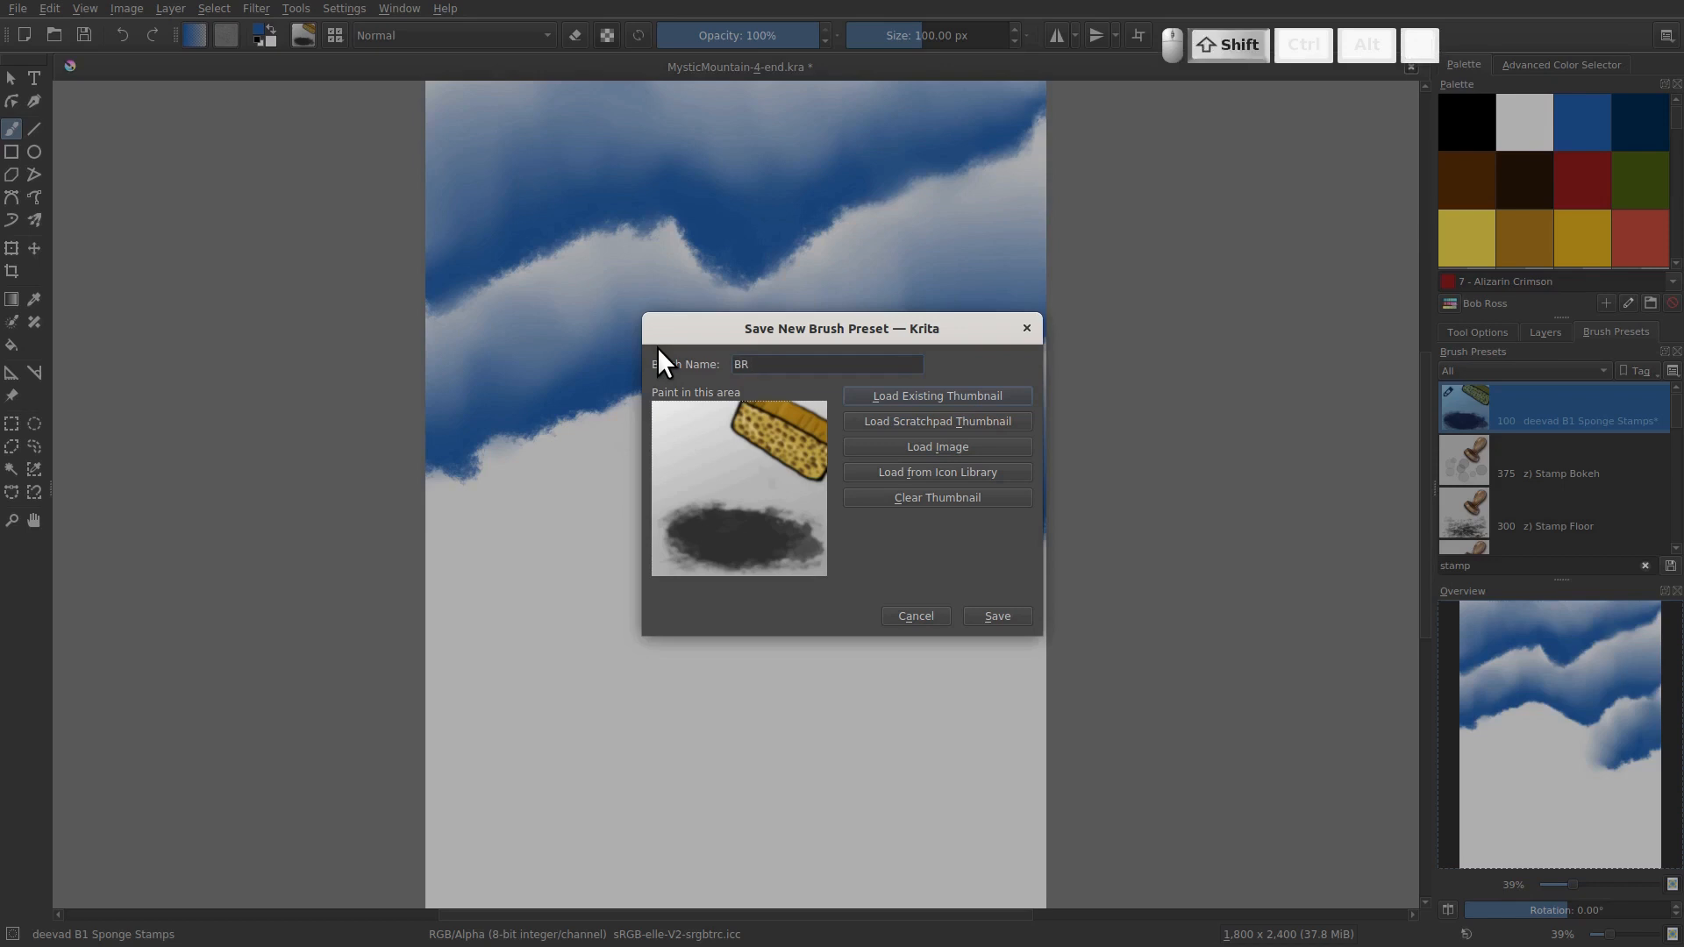
pyautogui.write(' Cloud Brush')
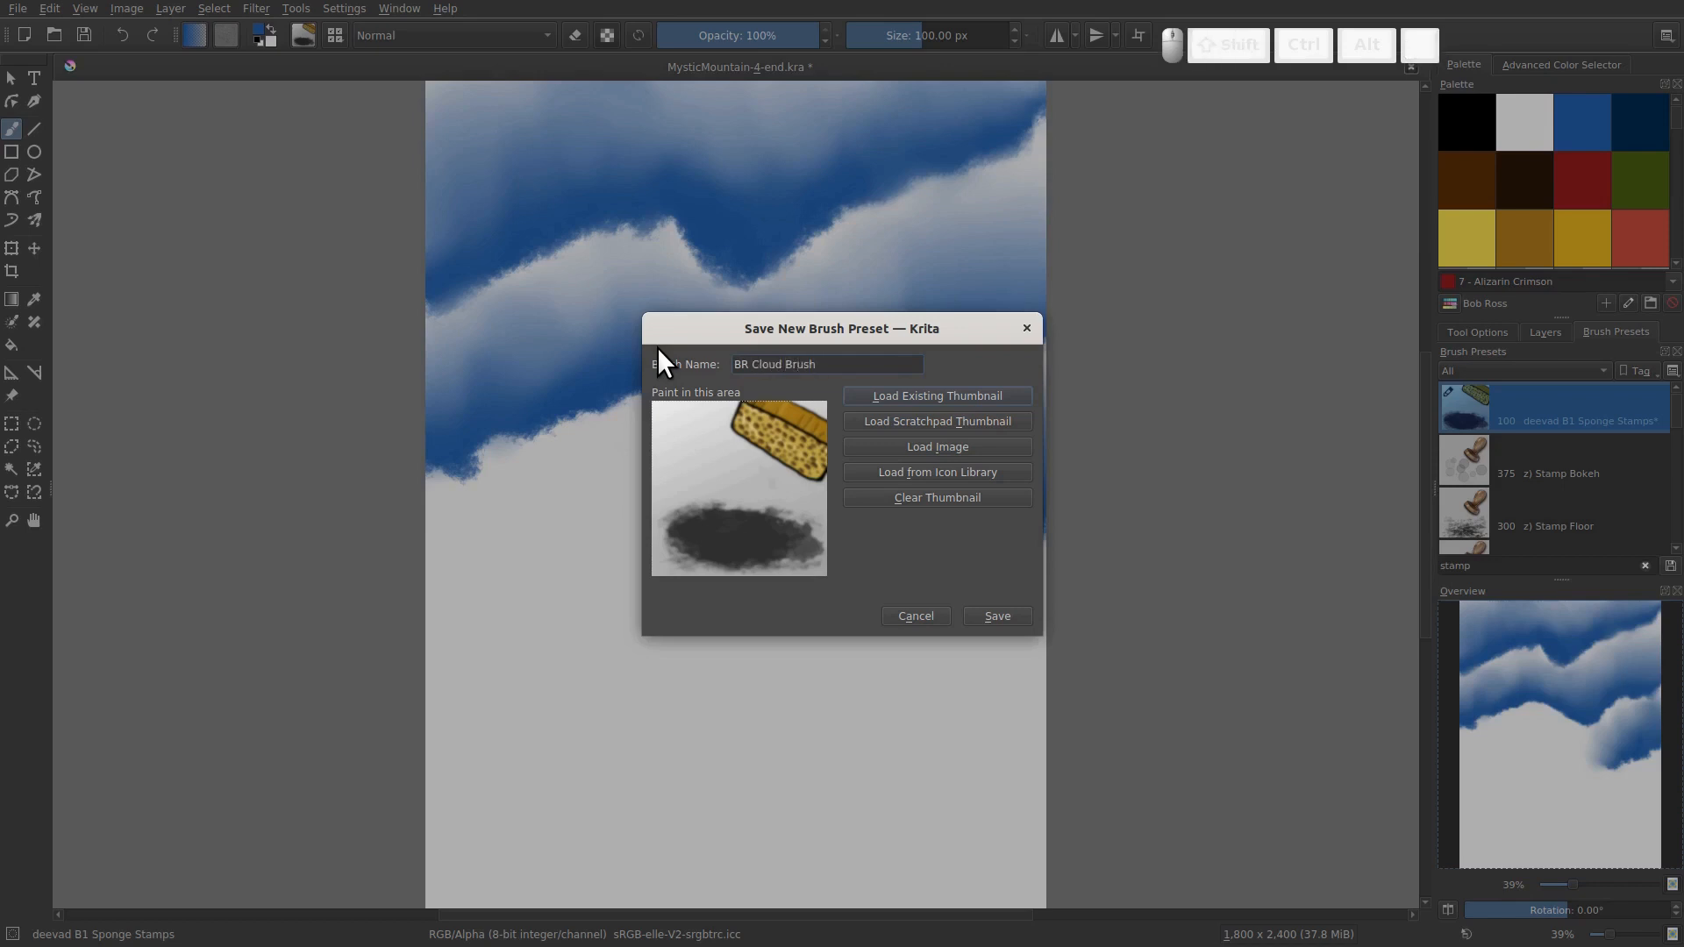
pyautogui.click(1000, 616)
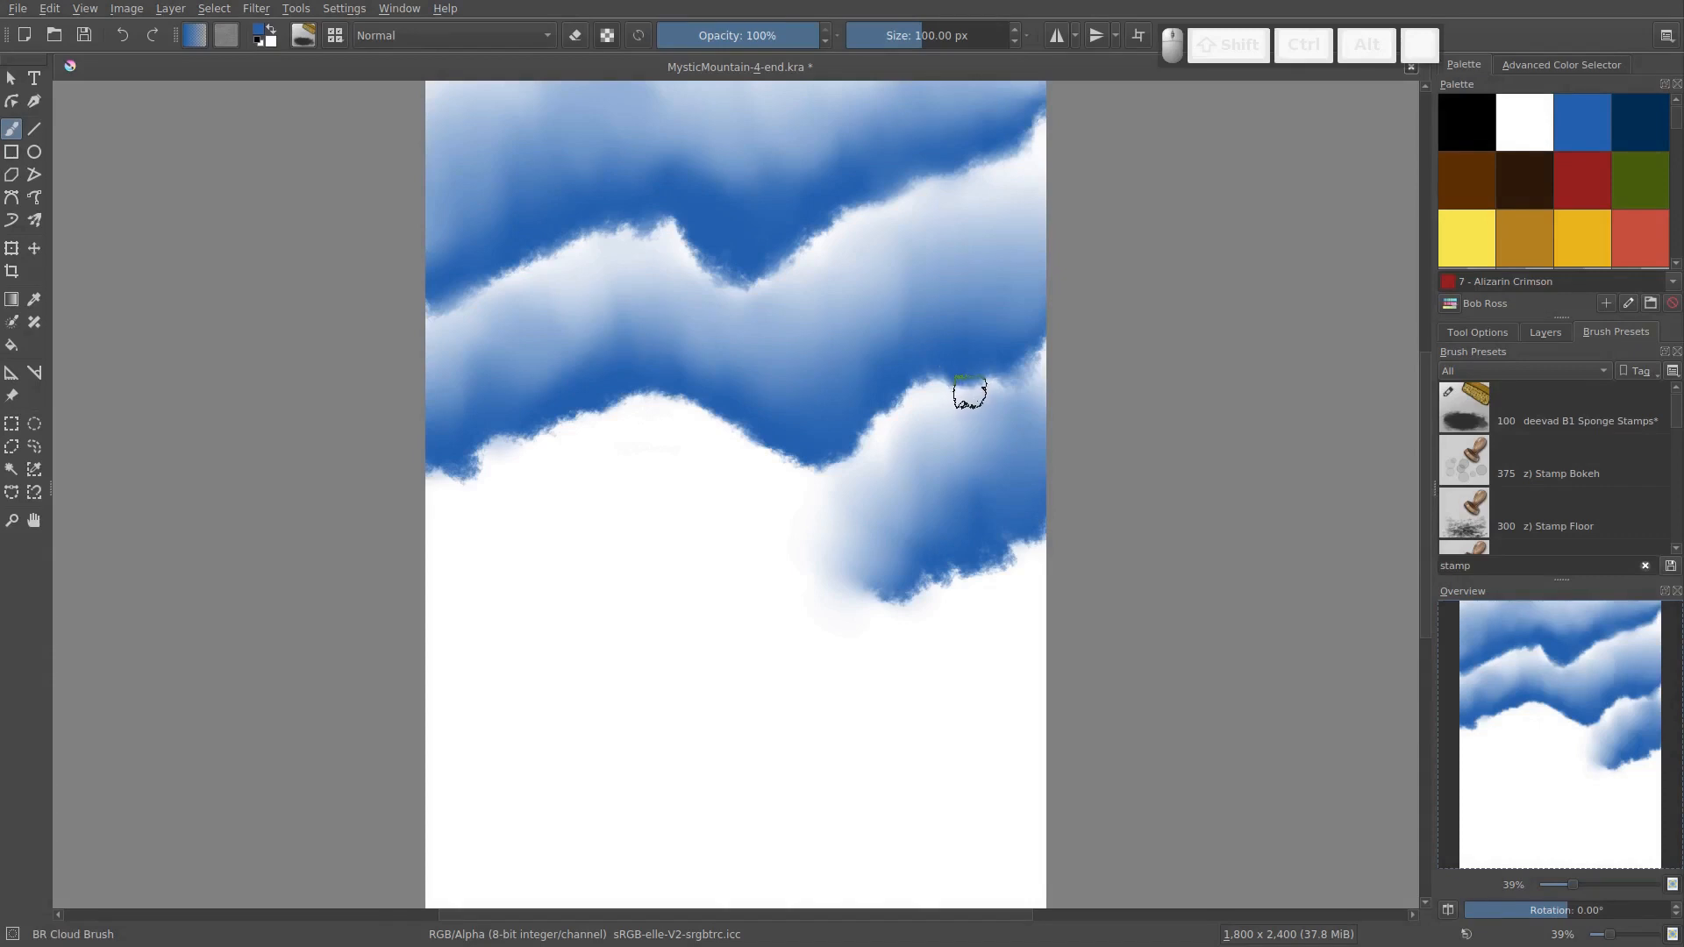
# Open the pop-up palette over the canvas and show the brushes tagged Ink in it
pyautogui.rightClick(949, 355)
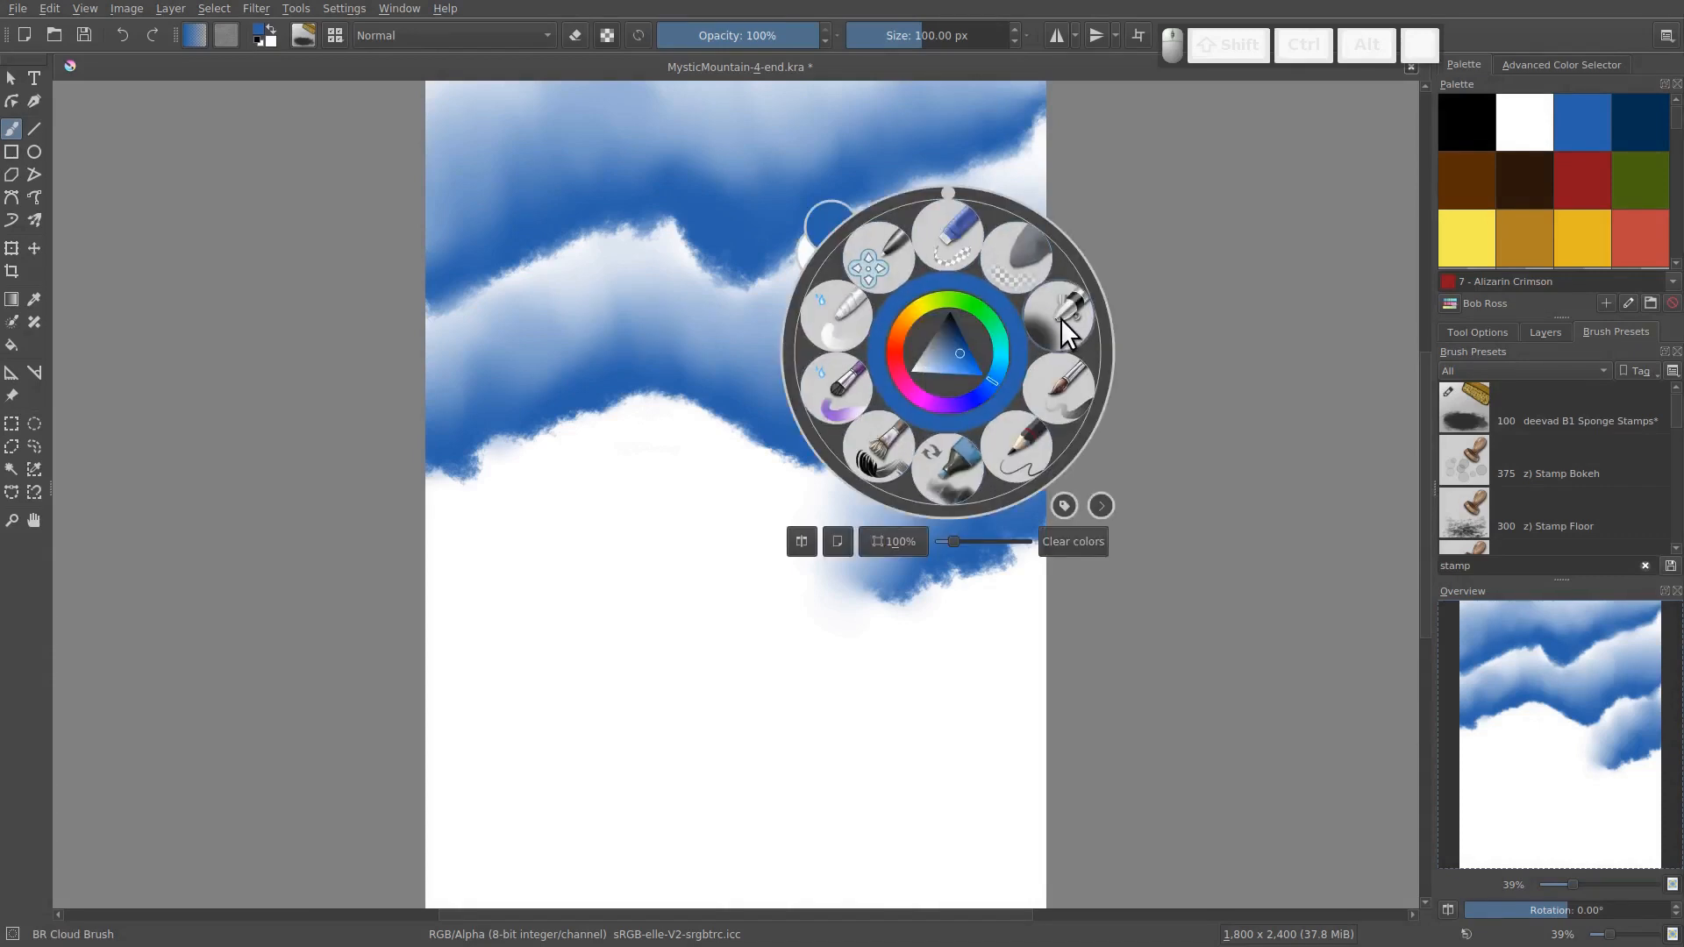
pyautogui.click(1064, 505)
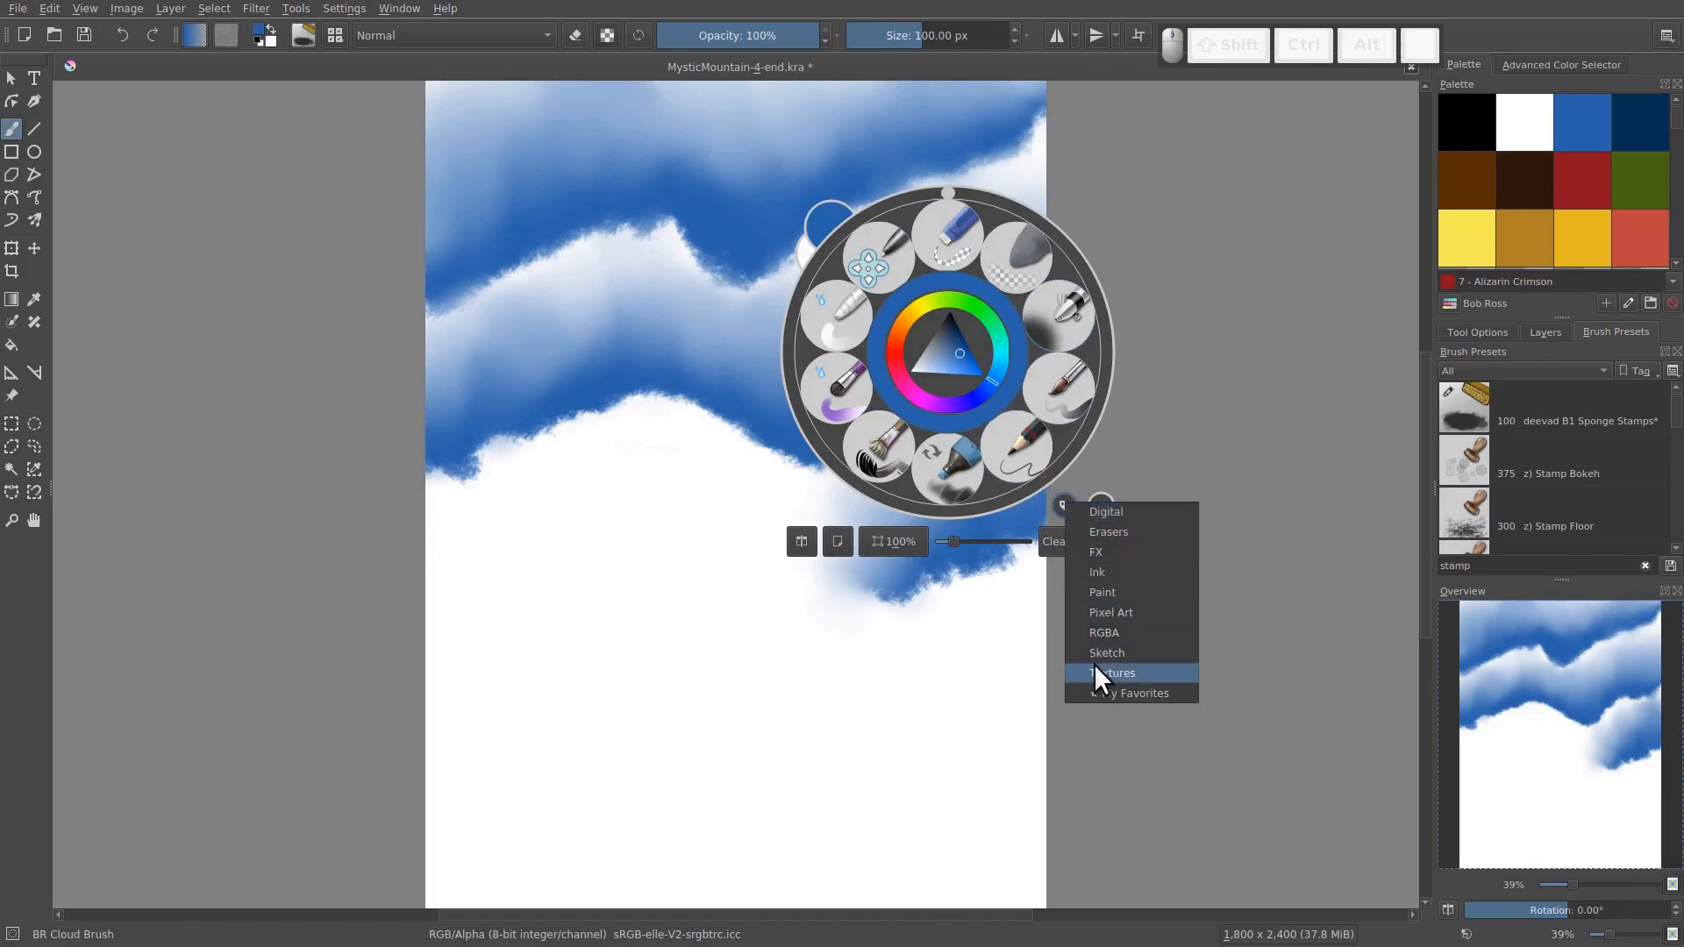
pyautogui.click(1084, 570)
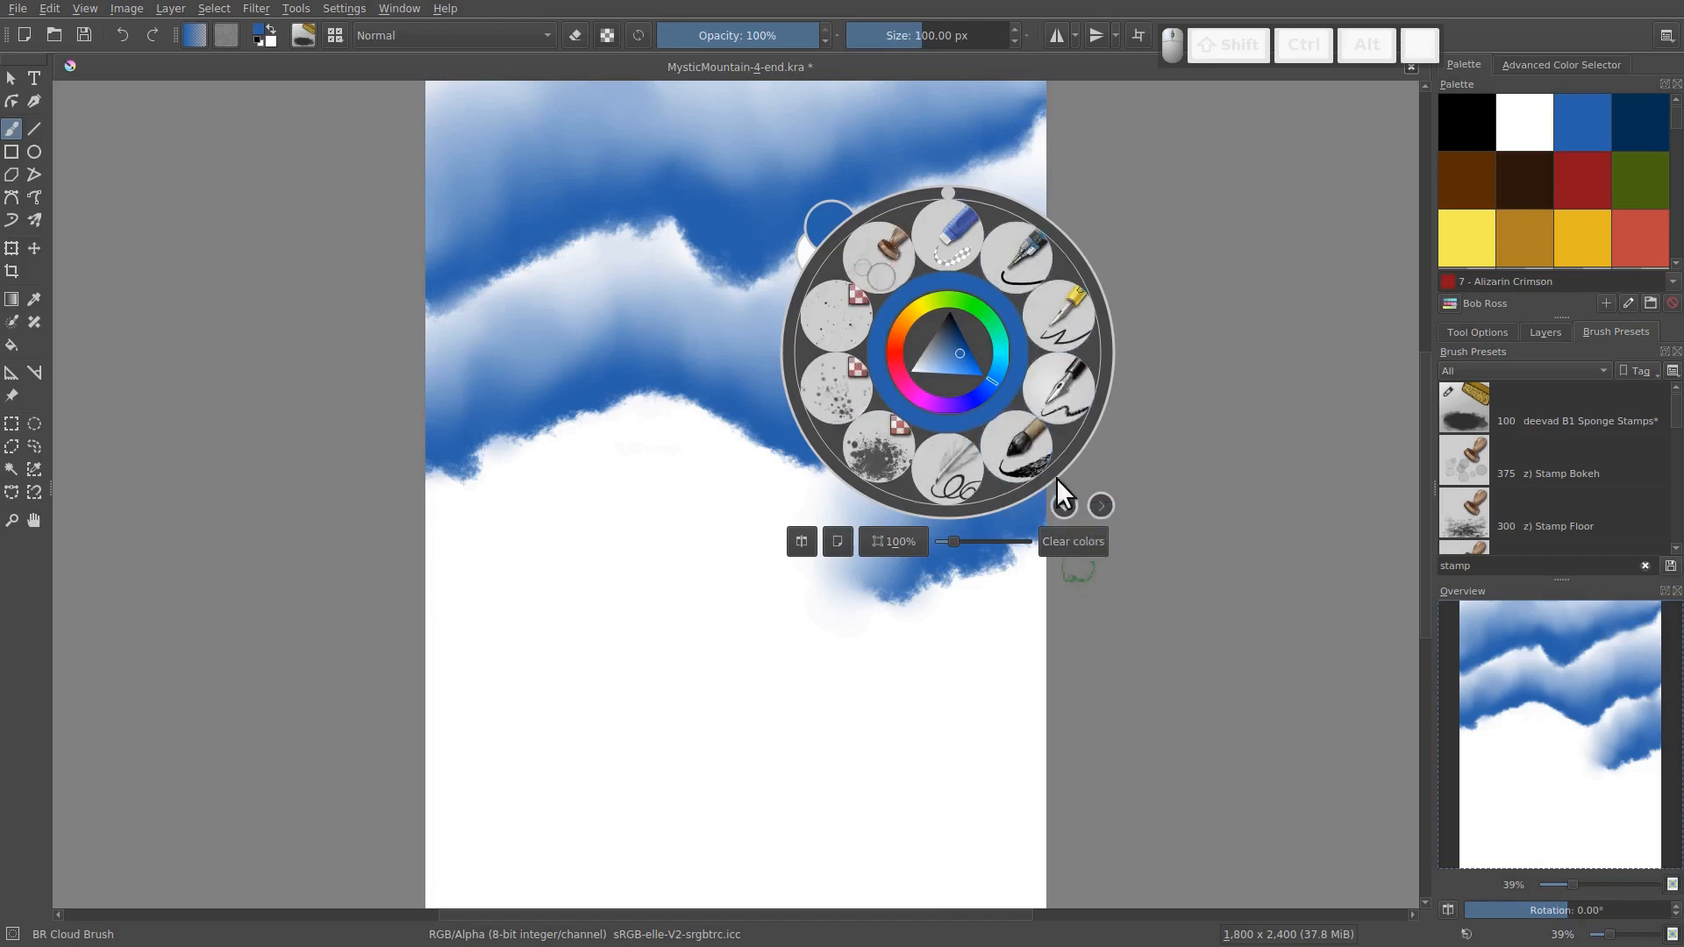
pyautogui.click(1063, 502)
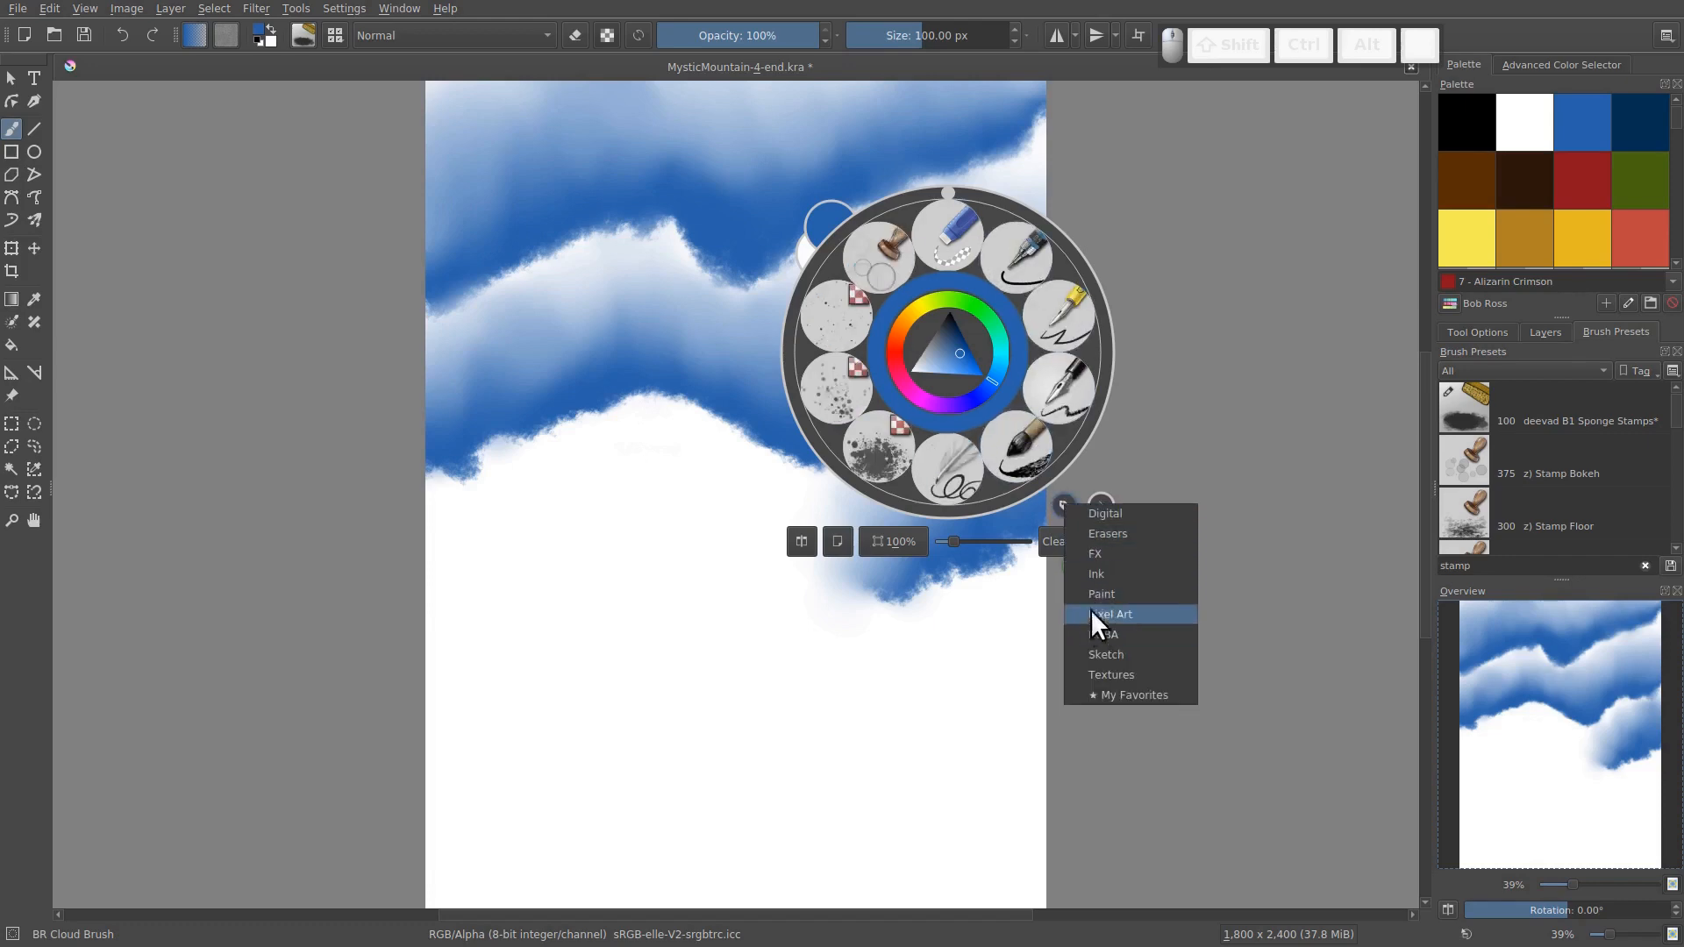
pyautogui.click(1058, 502)
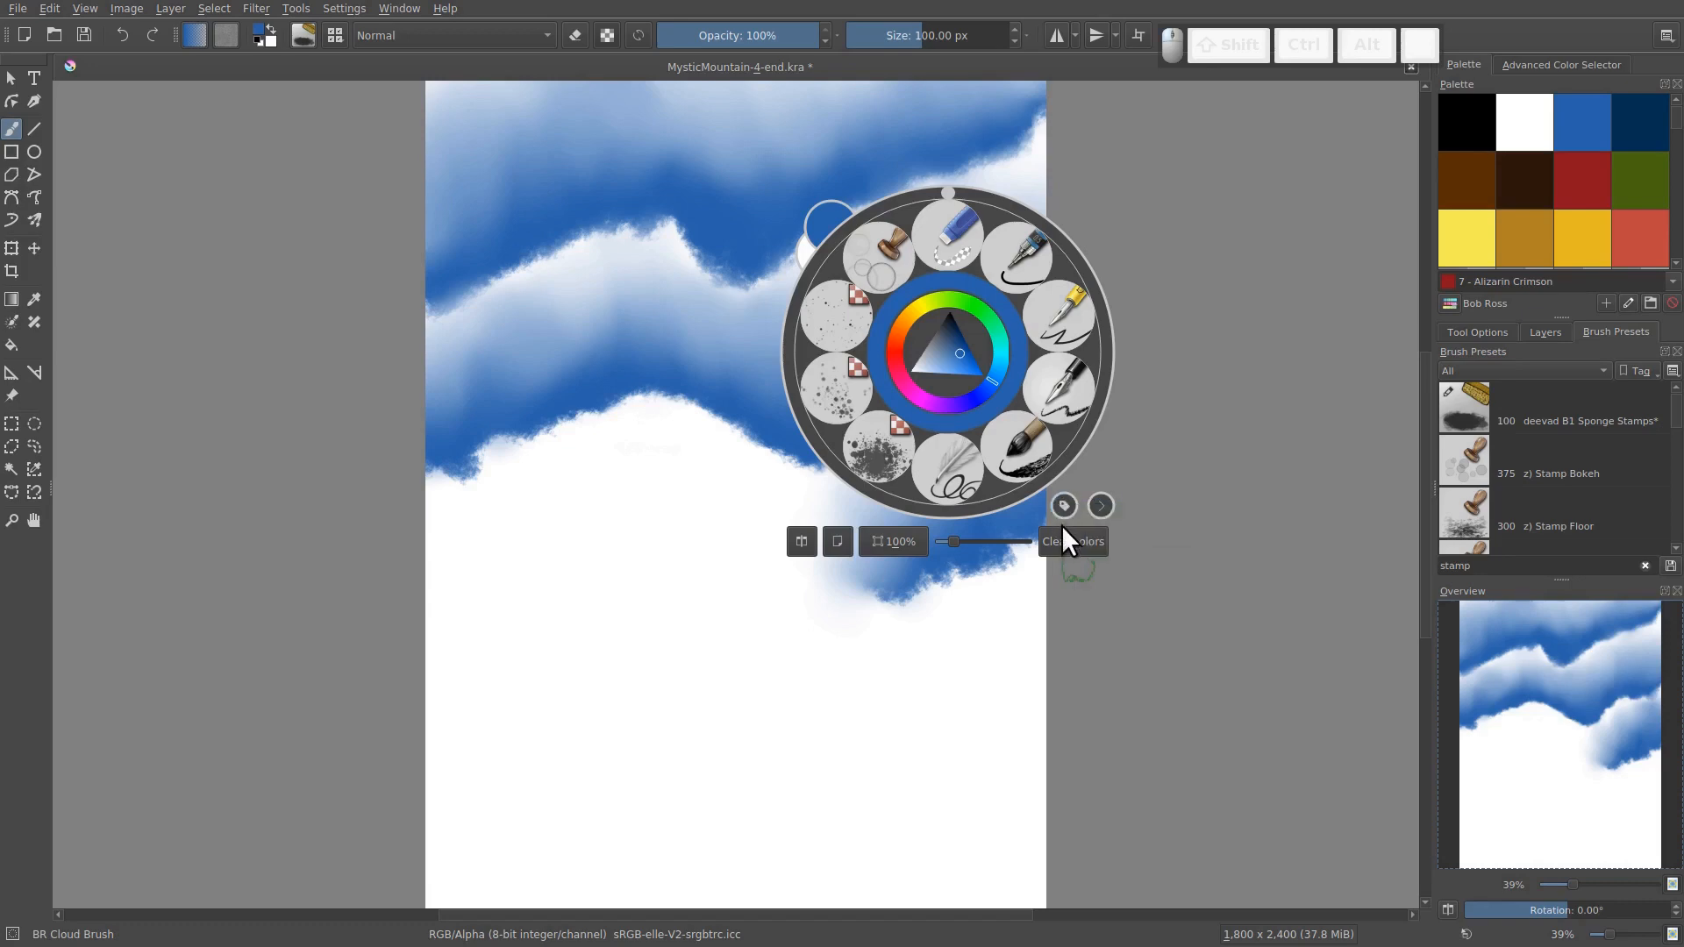
pyautogui.click(1064, 504)
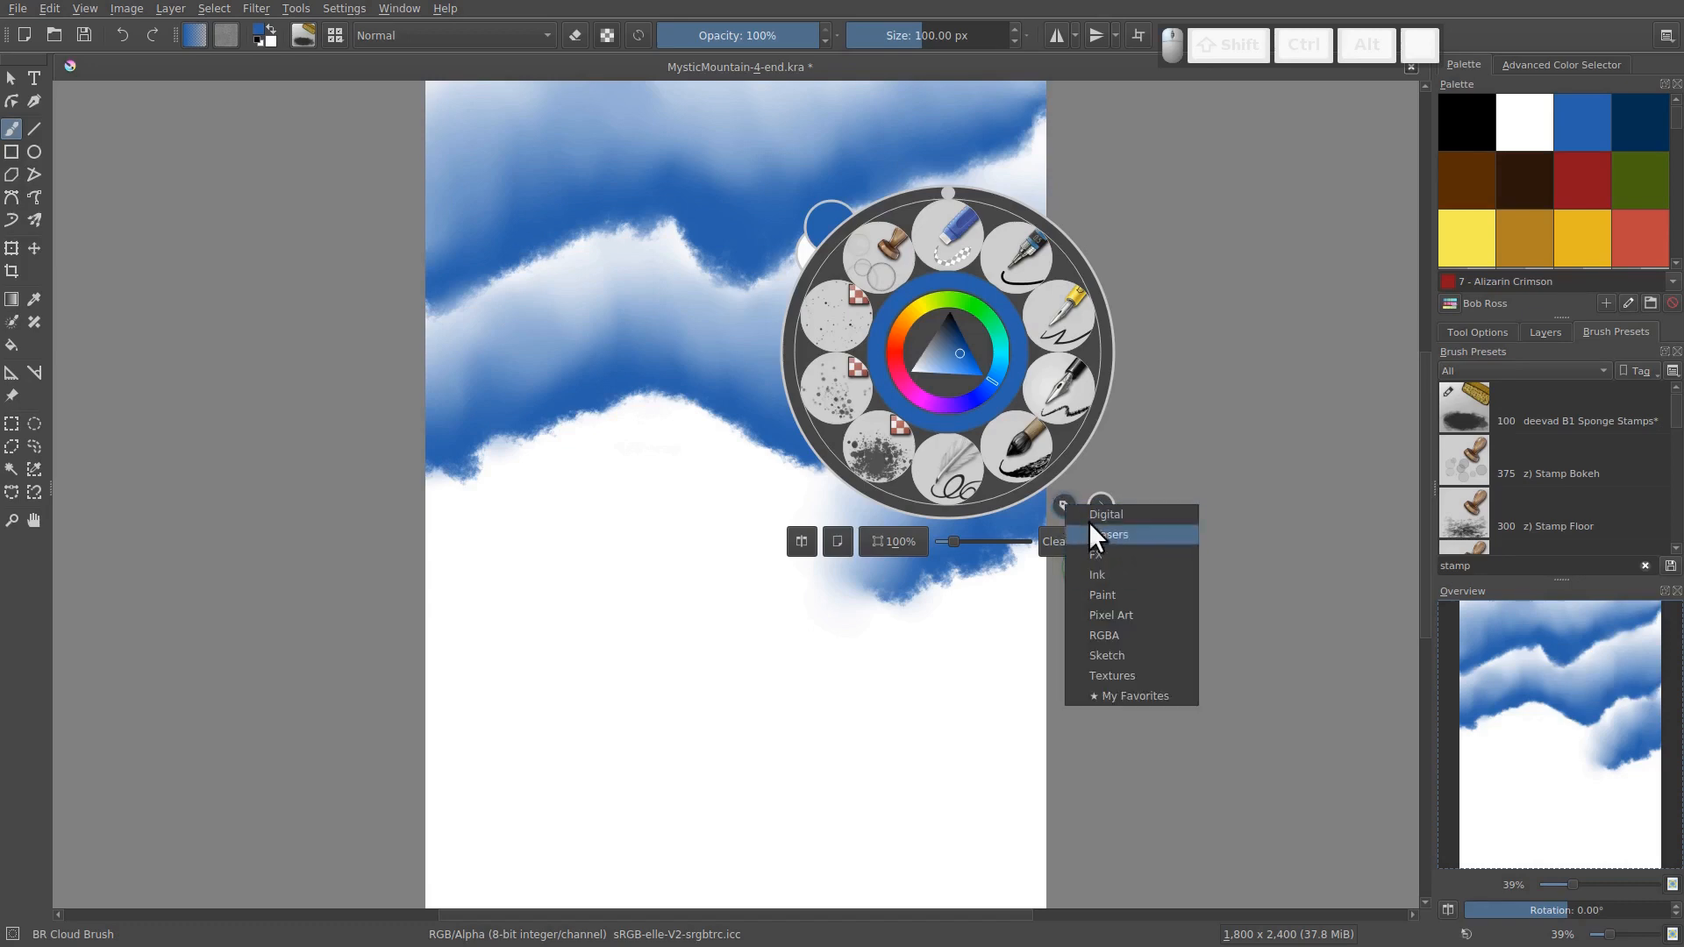
pyautogui.click(1059, 498)
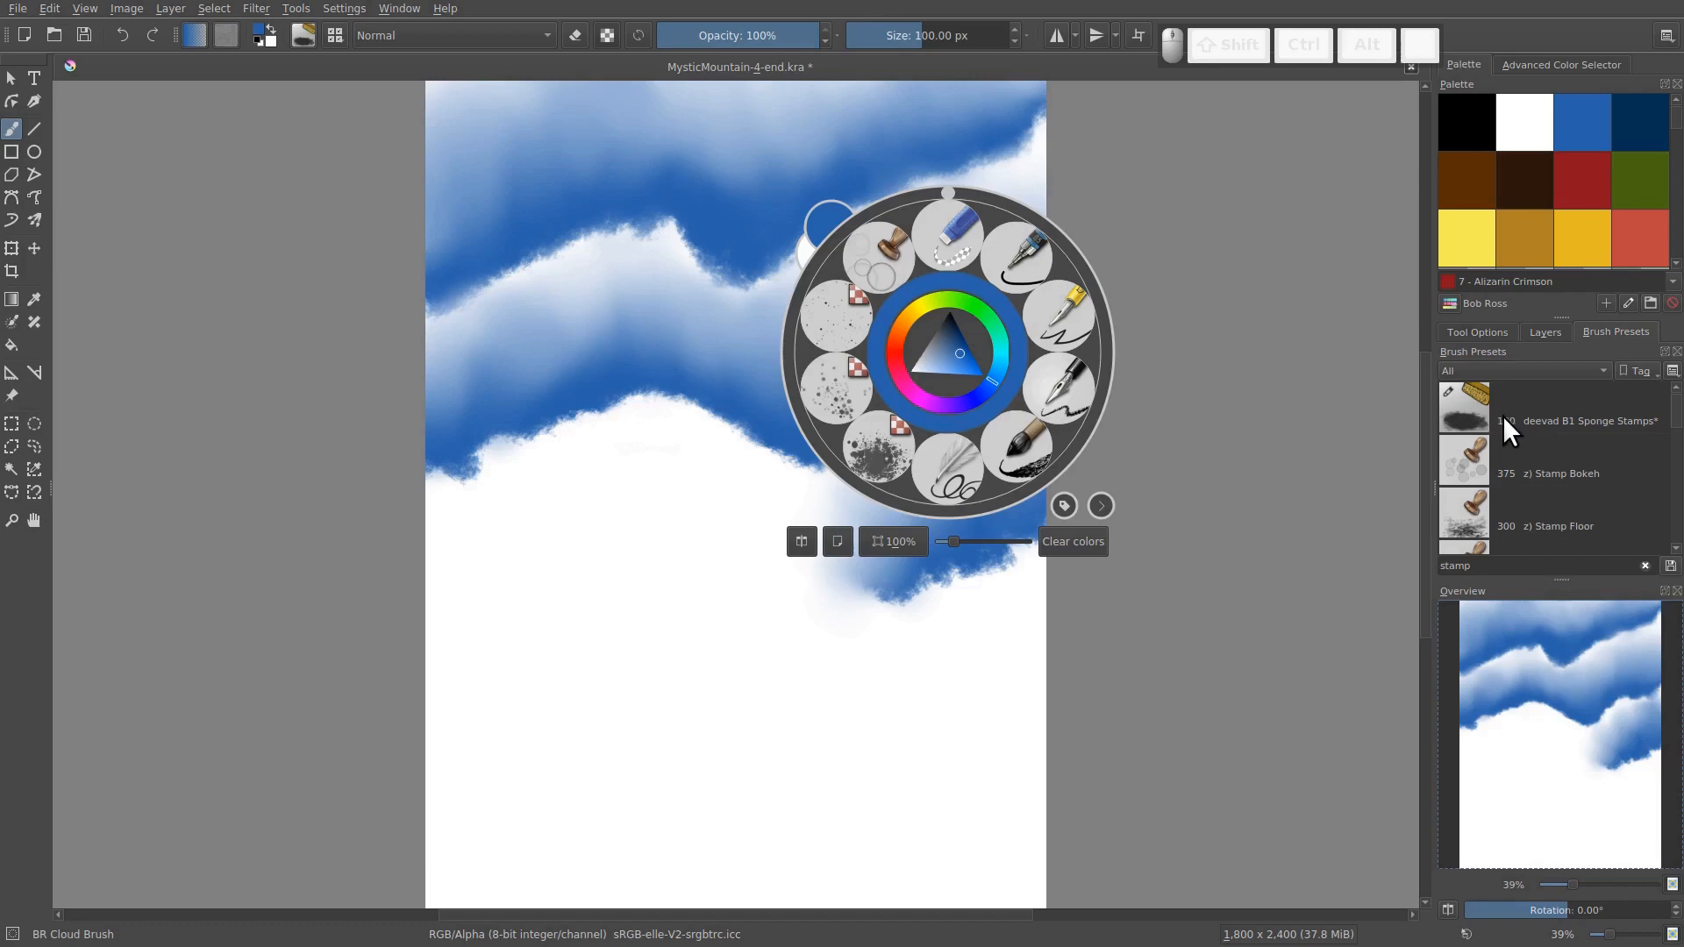
# Filter the brush presets by "BR_" and select BR 2in Blender
pyautogui.moveTo(1503, 416)
pyautogui.press('BackSpace')
pyautogui.press('BackSpace')
pyautogui.press('BackSpace')
pyautogui.press('BackSpace')
pyautogui.press('BackSpace')
pyautogui.write('BR')
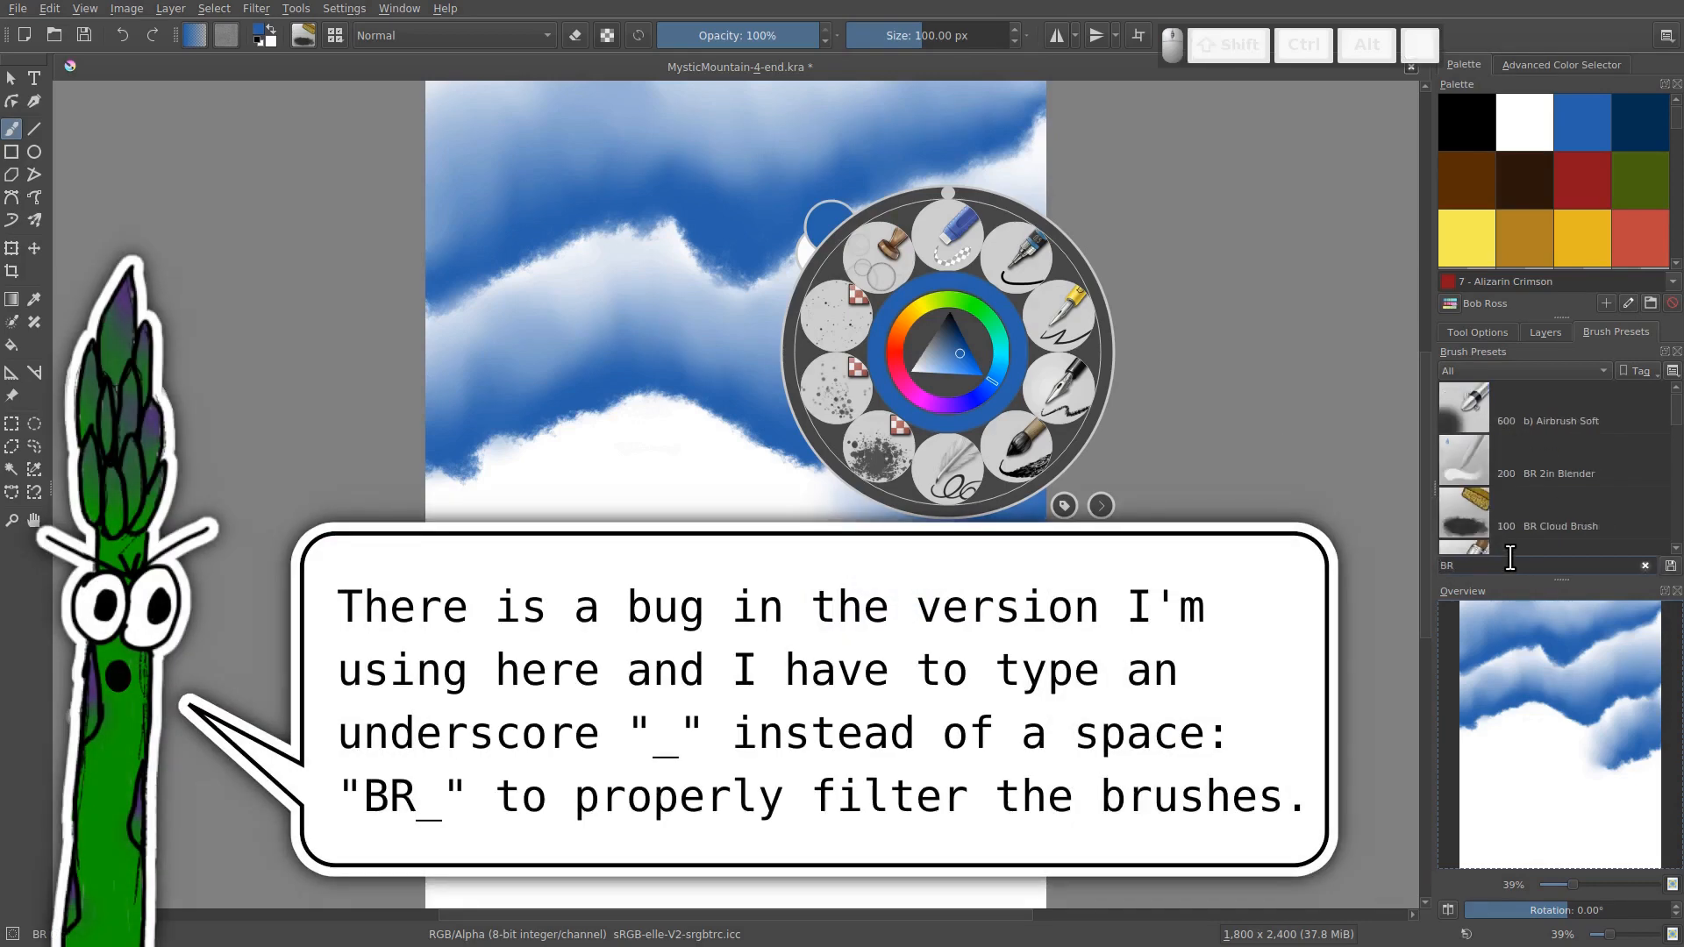
pyautogui.write('_')
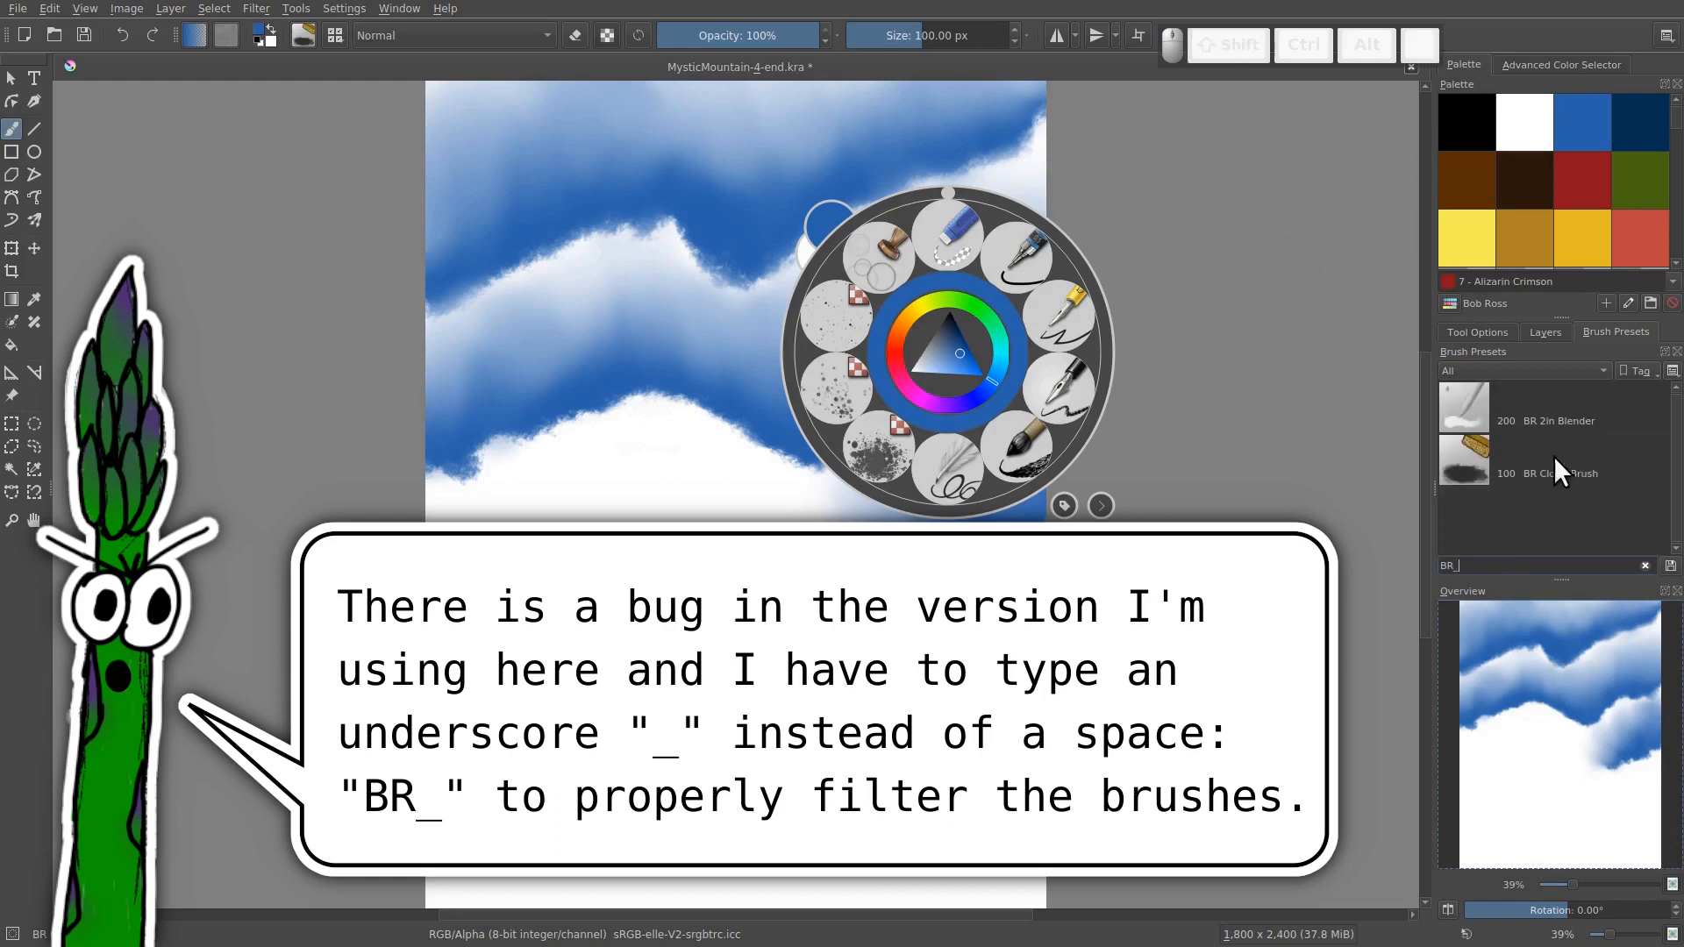
pyautogui.click(1533, 419)
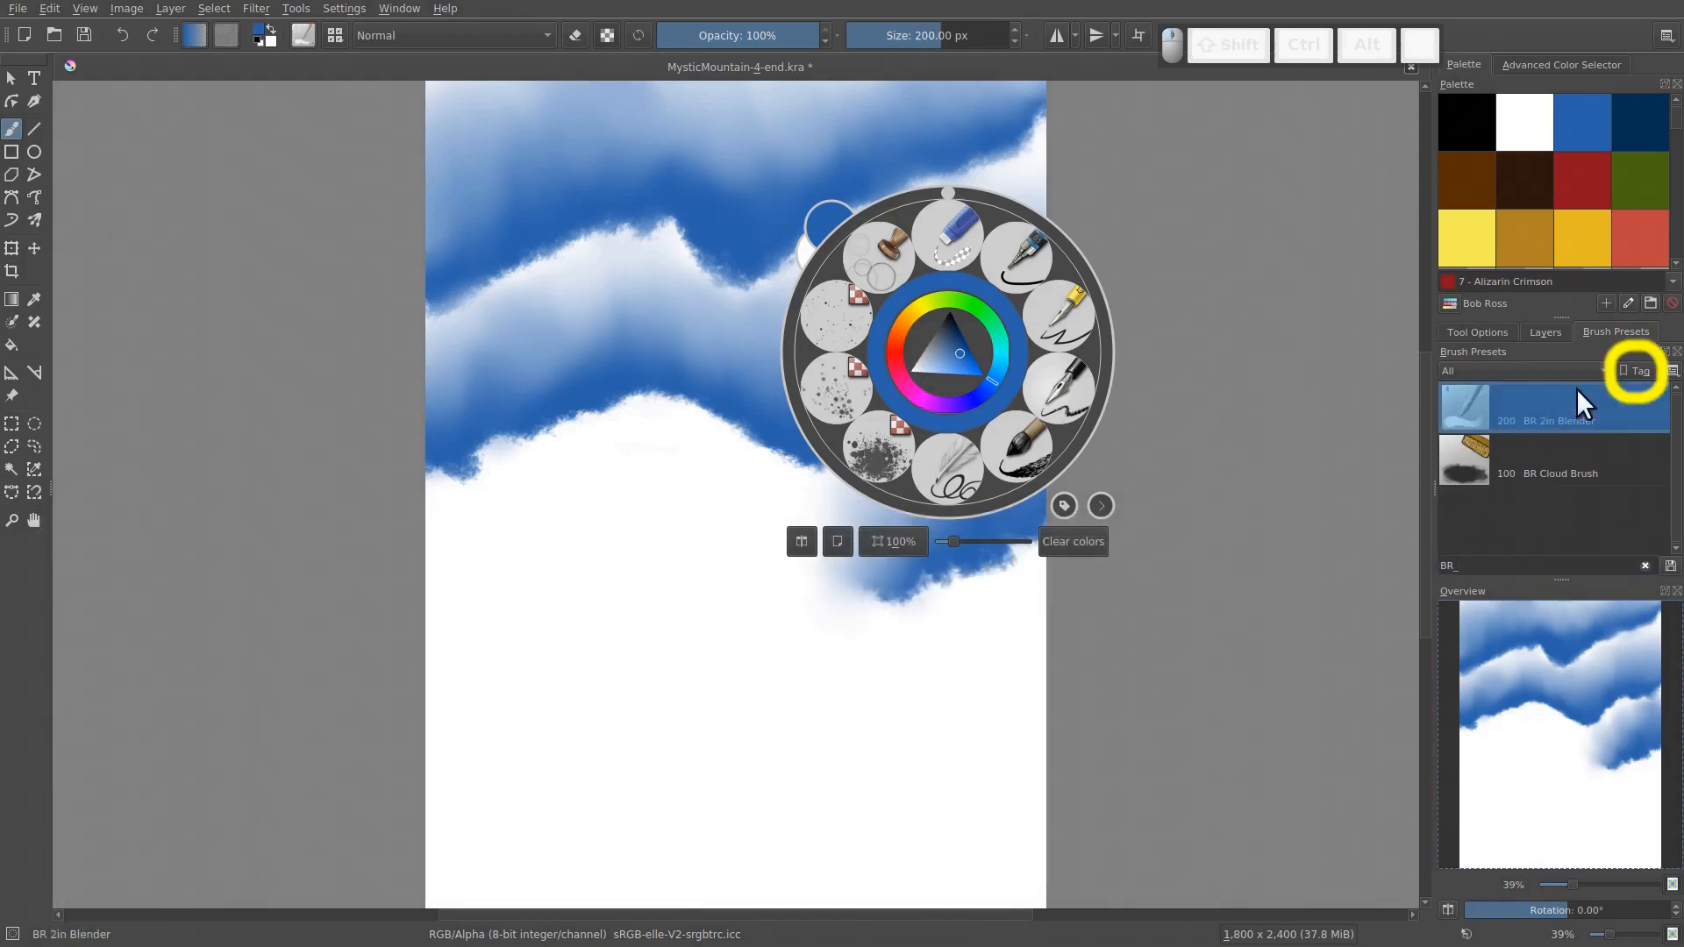
# Create a new brush preset tag named Bob Ross
pyautogui.click(1636, 380)
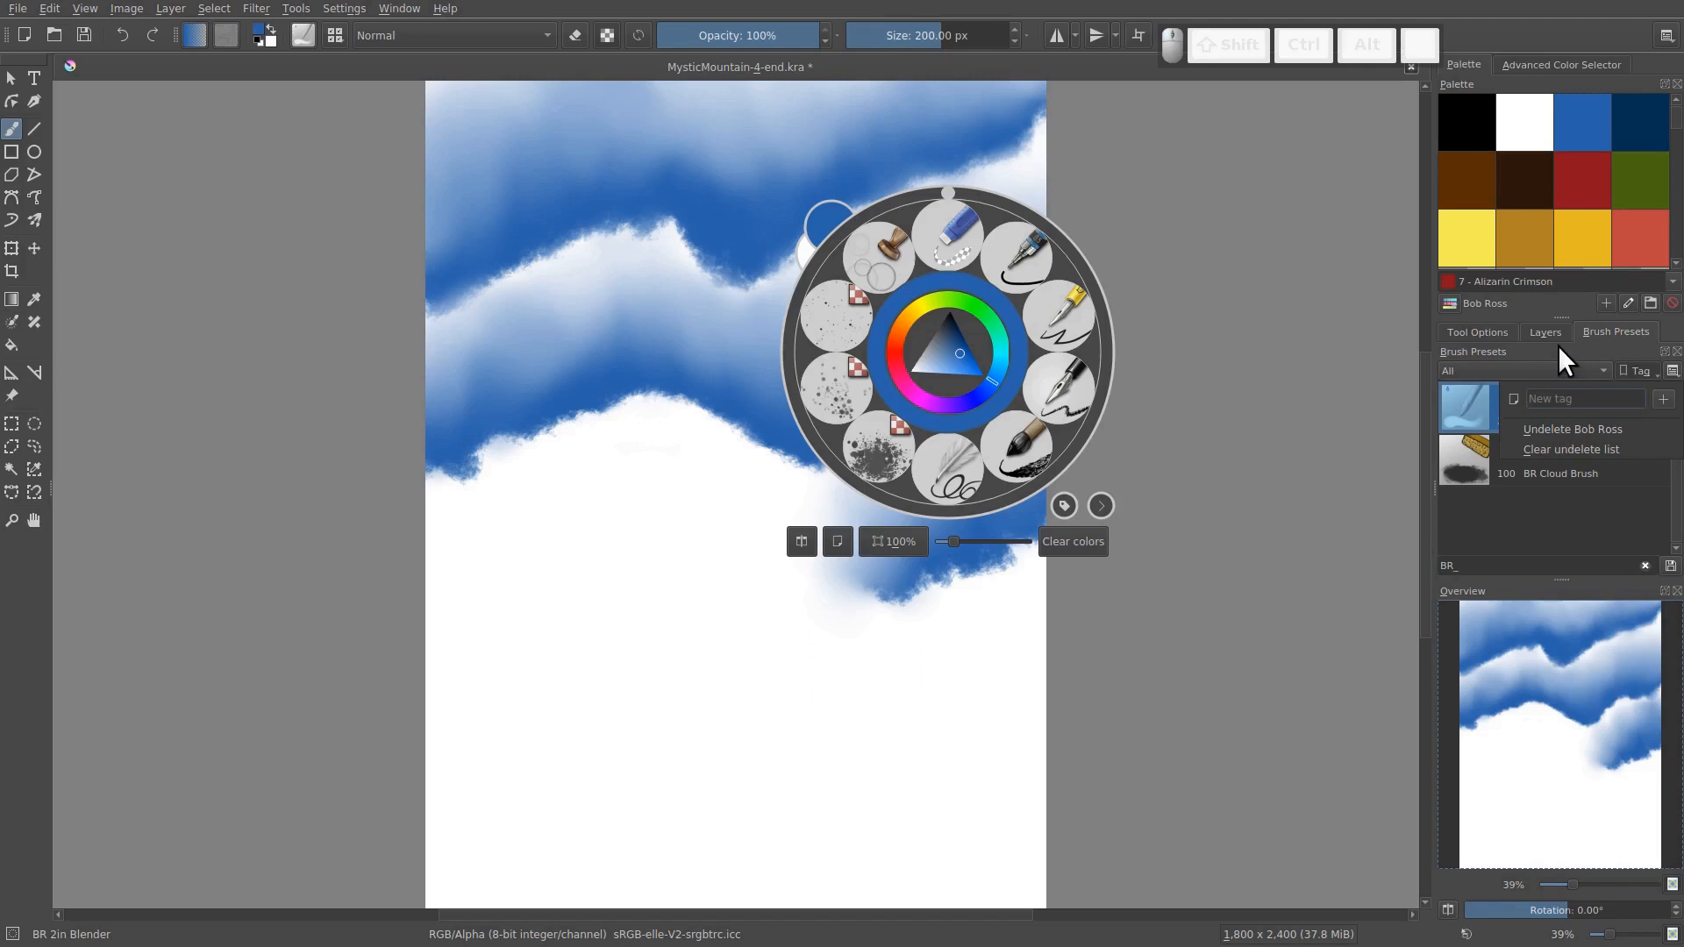
pyautogui.write('Bob ')
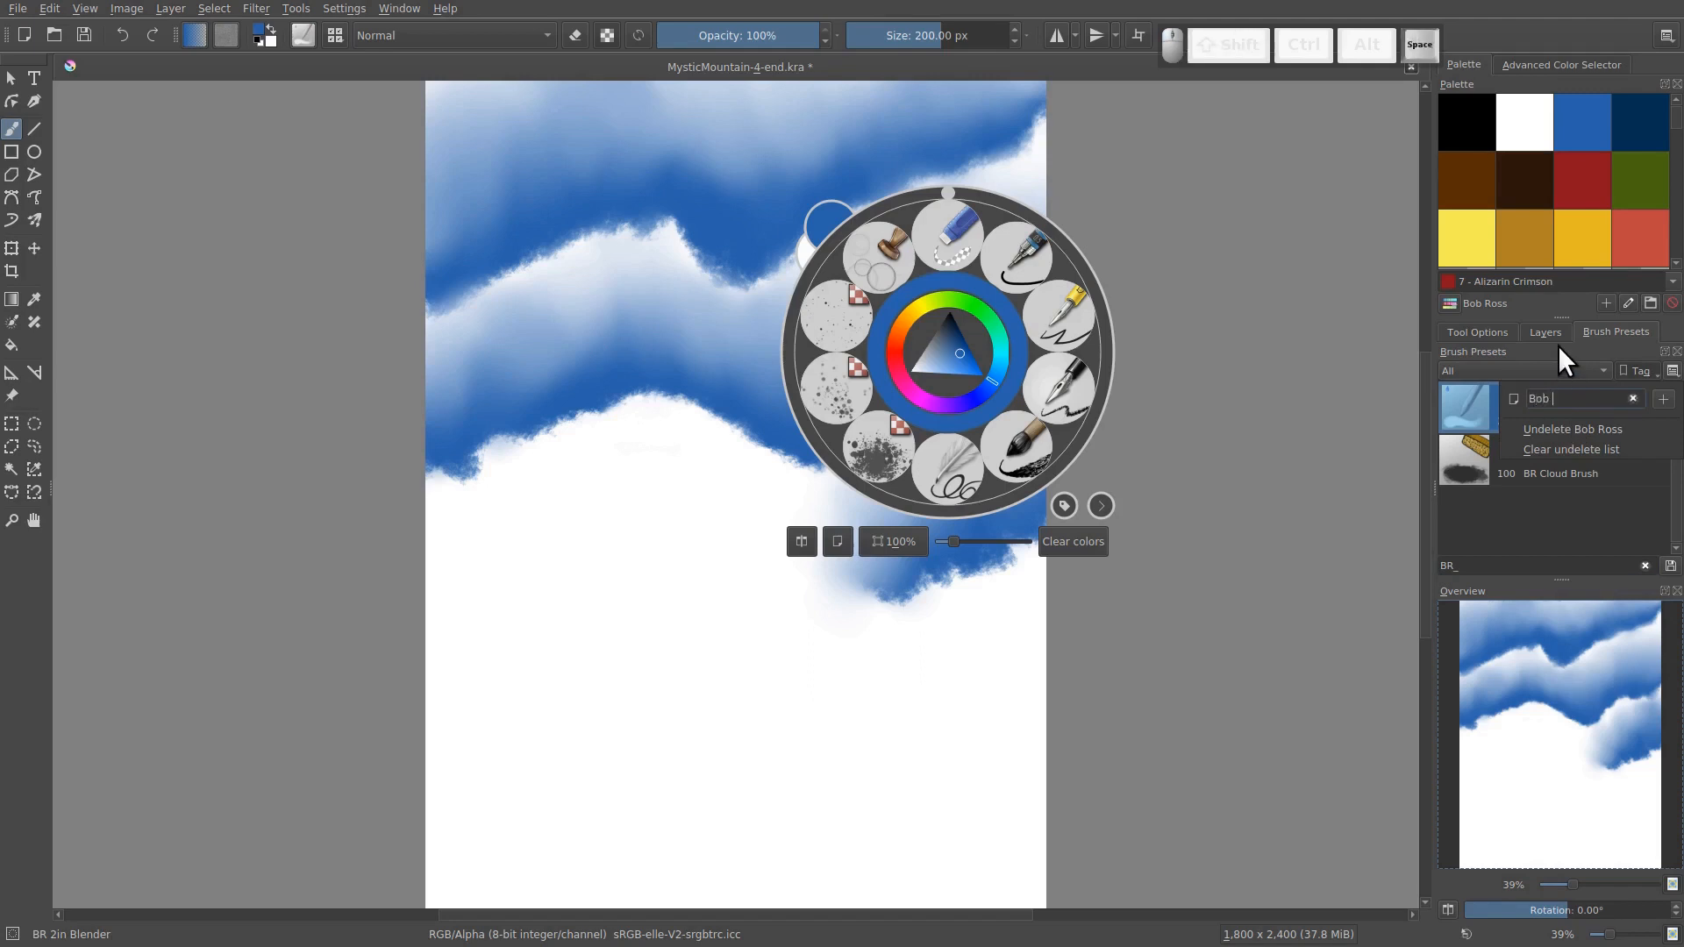
pyautogui.write('Ross')
pyautogui.press('Return')
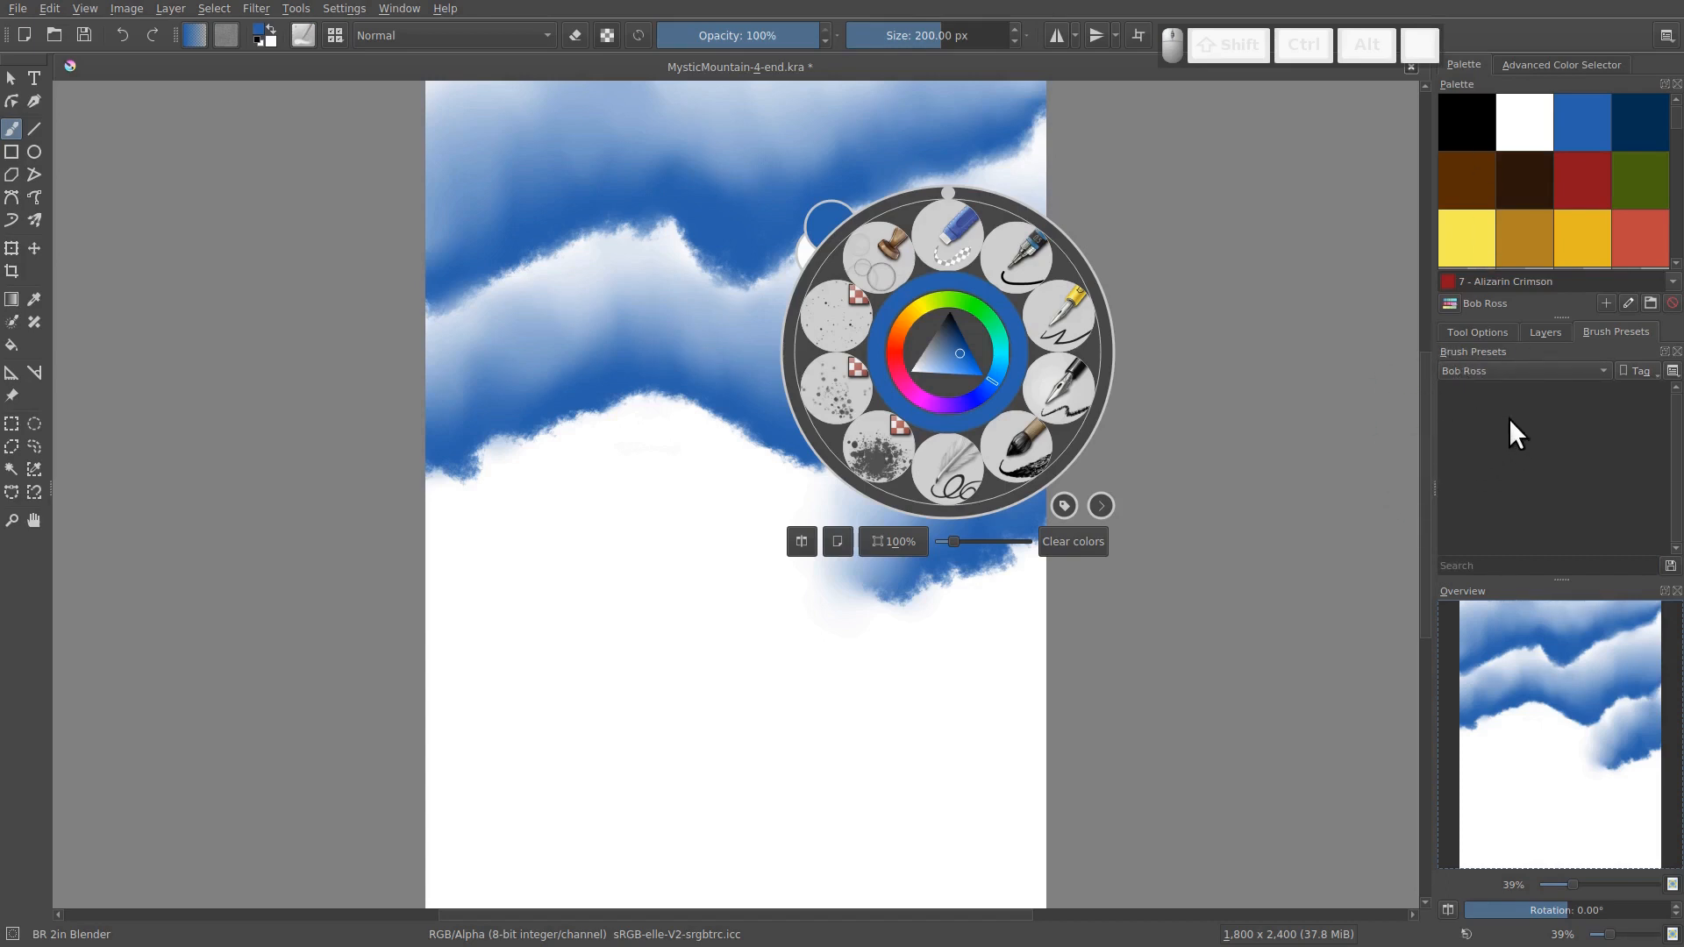
# Show the Bob Ross tag in the brush preset list and in the pop-up palette
pyautogui.click(1603, 370)
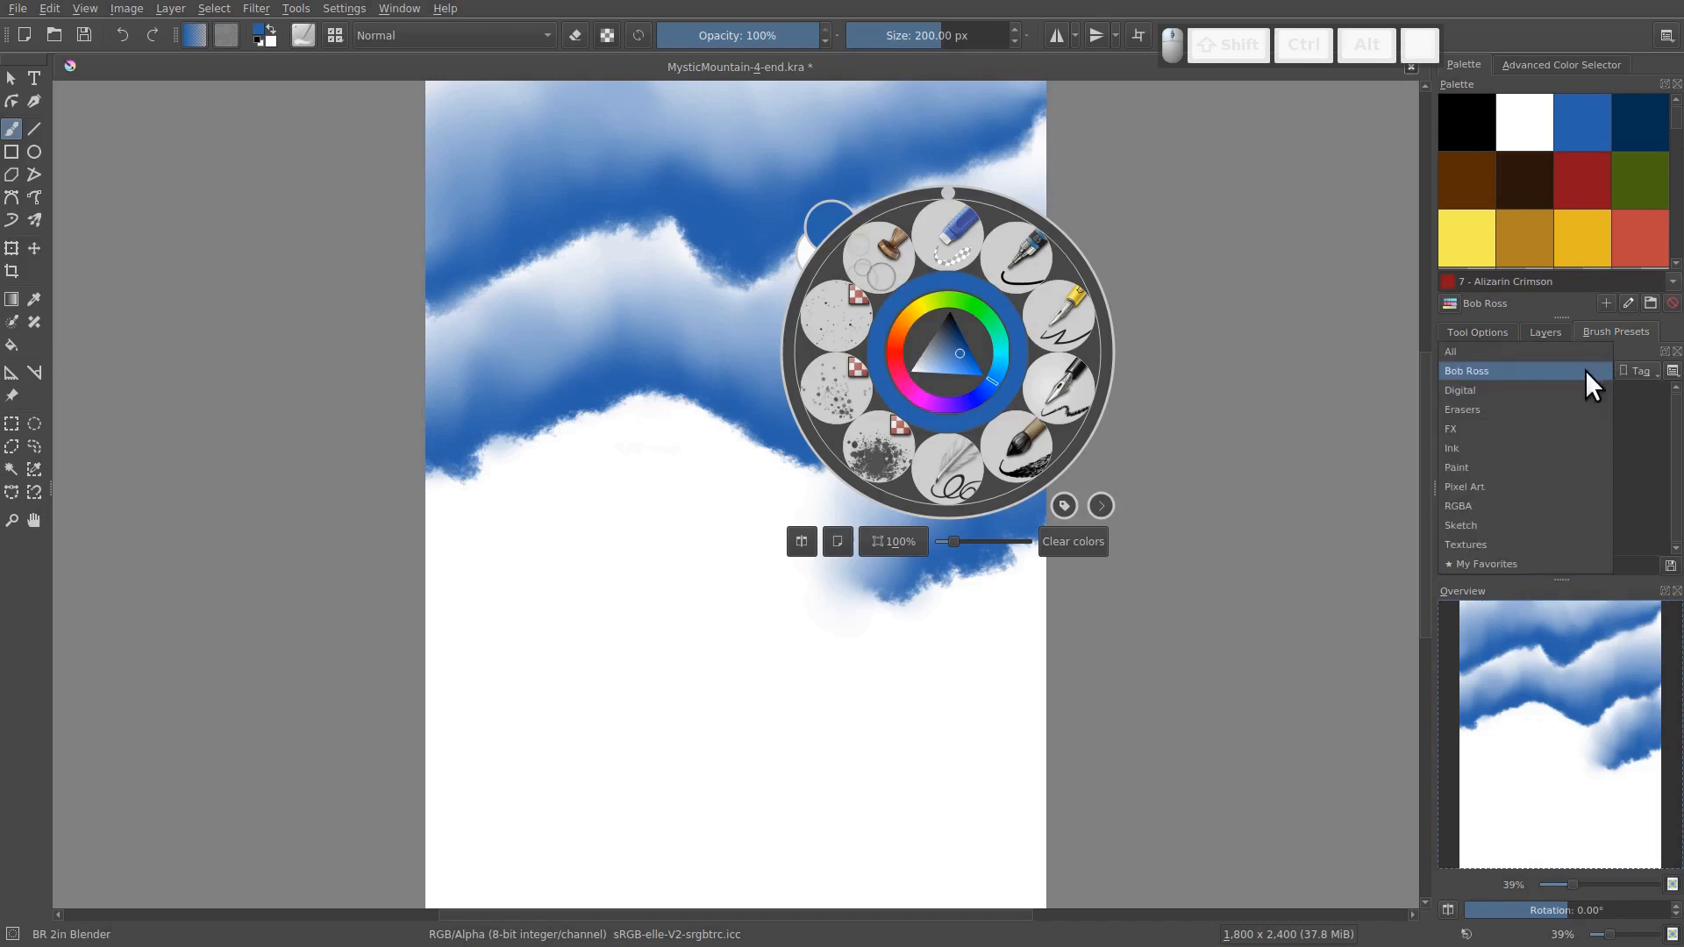
pyautogui.click(1531, 370)
pyautogui.click(1063, 506)
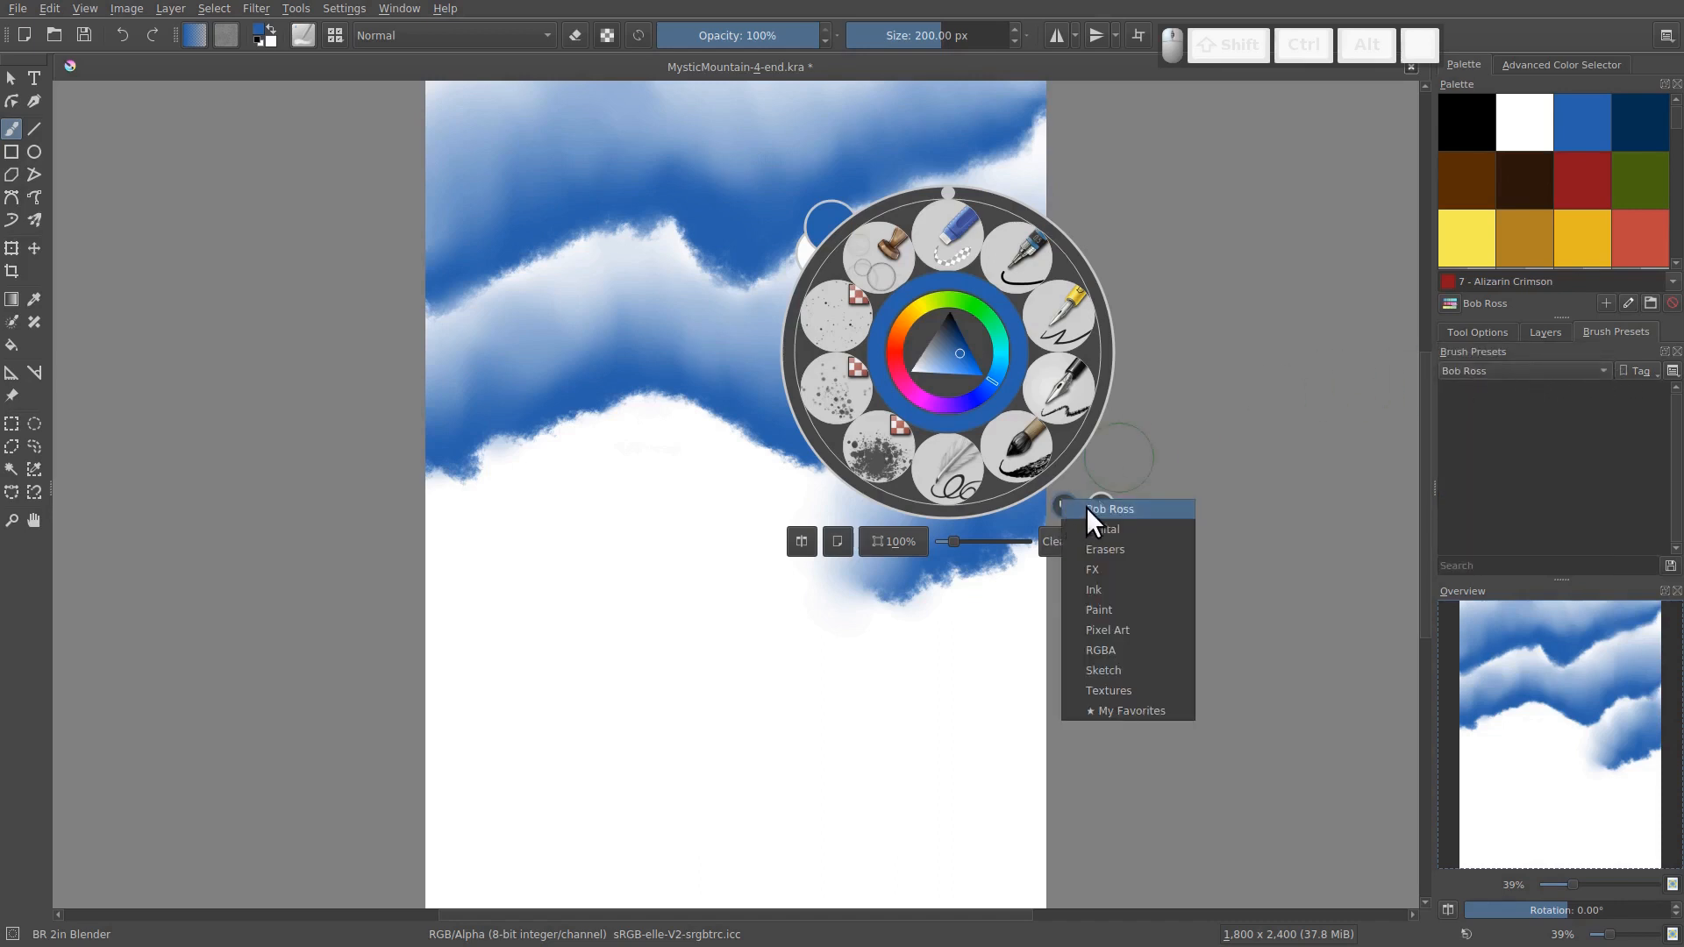
pyautogui.click(1091, 509)
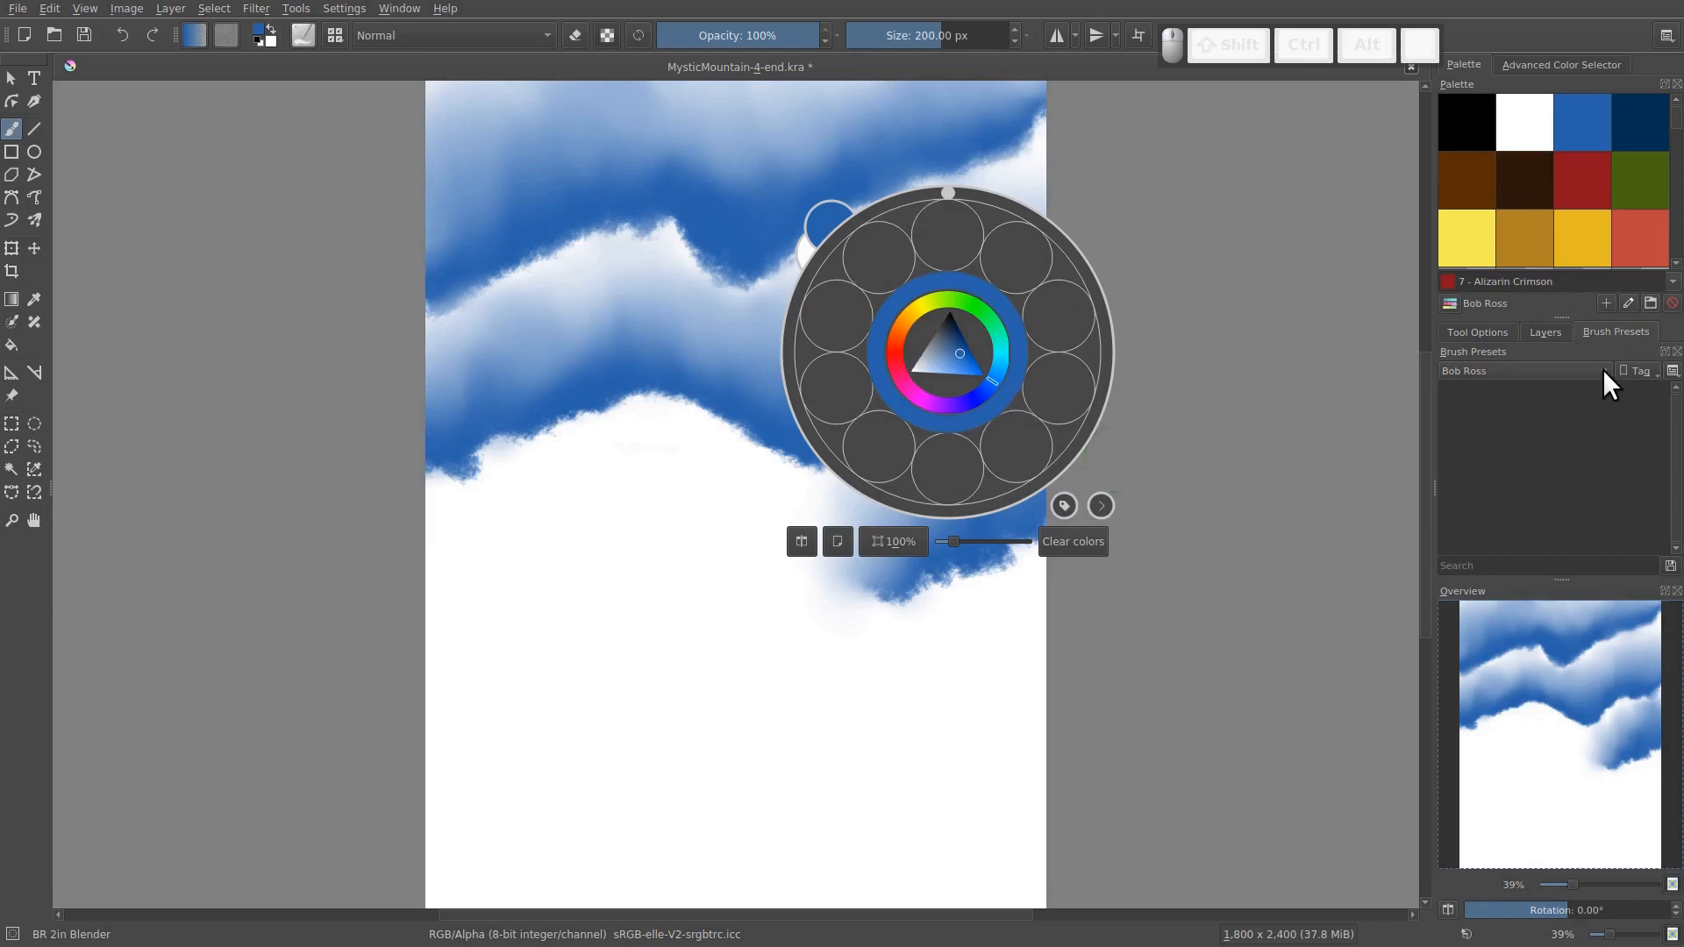
# Filter the presets by "BR_" and assign BR 2in Blender to the Bob Ross tag
pyautogui.click(1474, 565)
pyautogui.write('BR_')
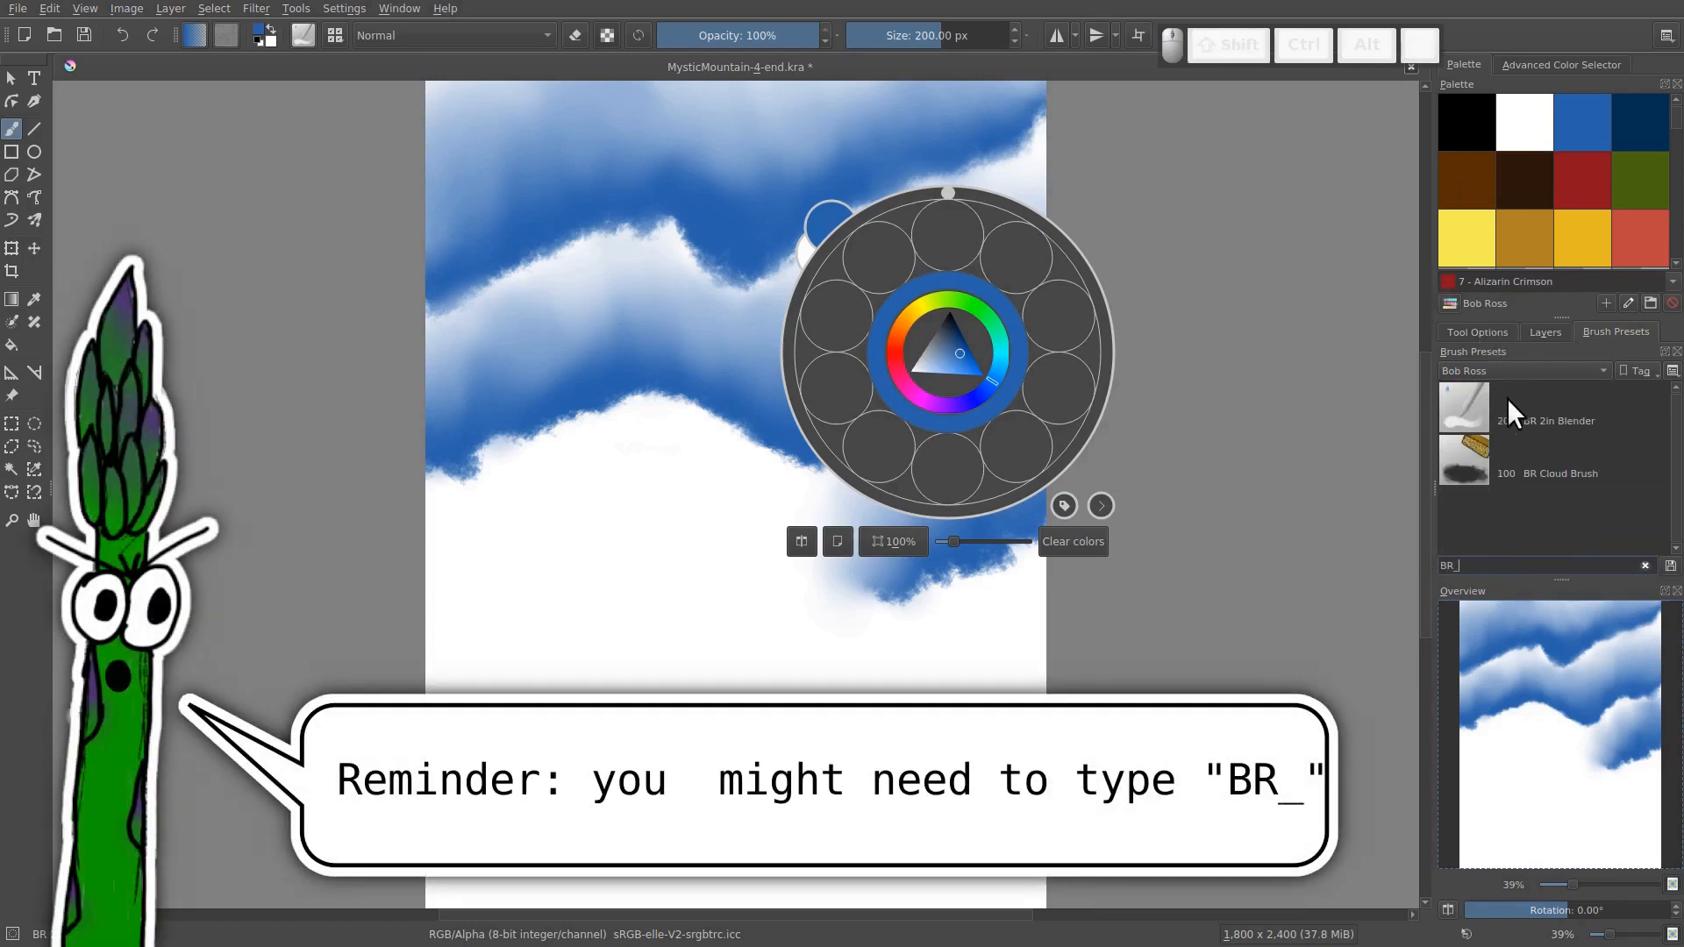
pyautogui.click(1535, 414)
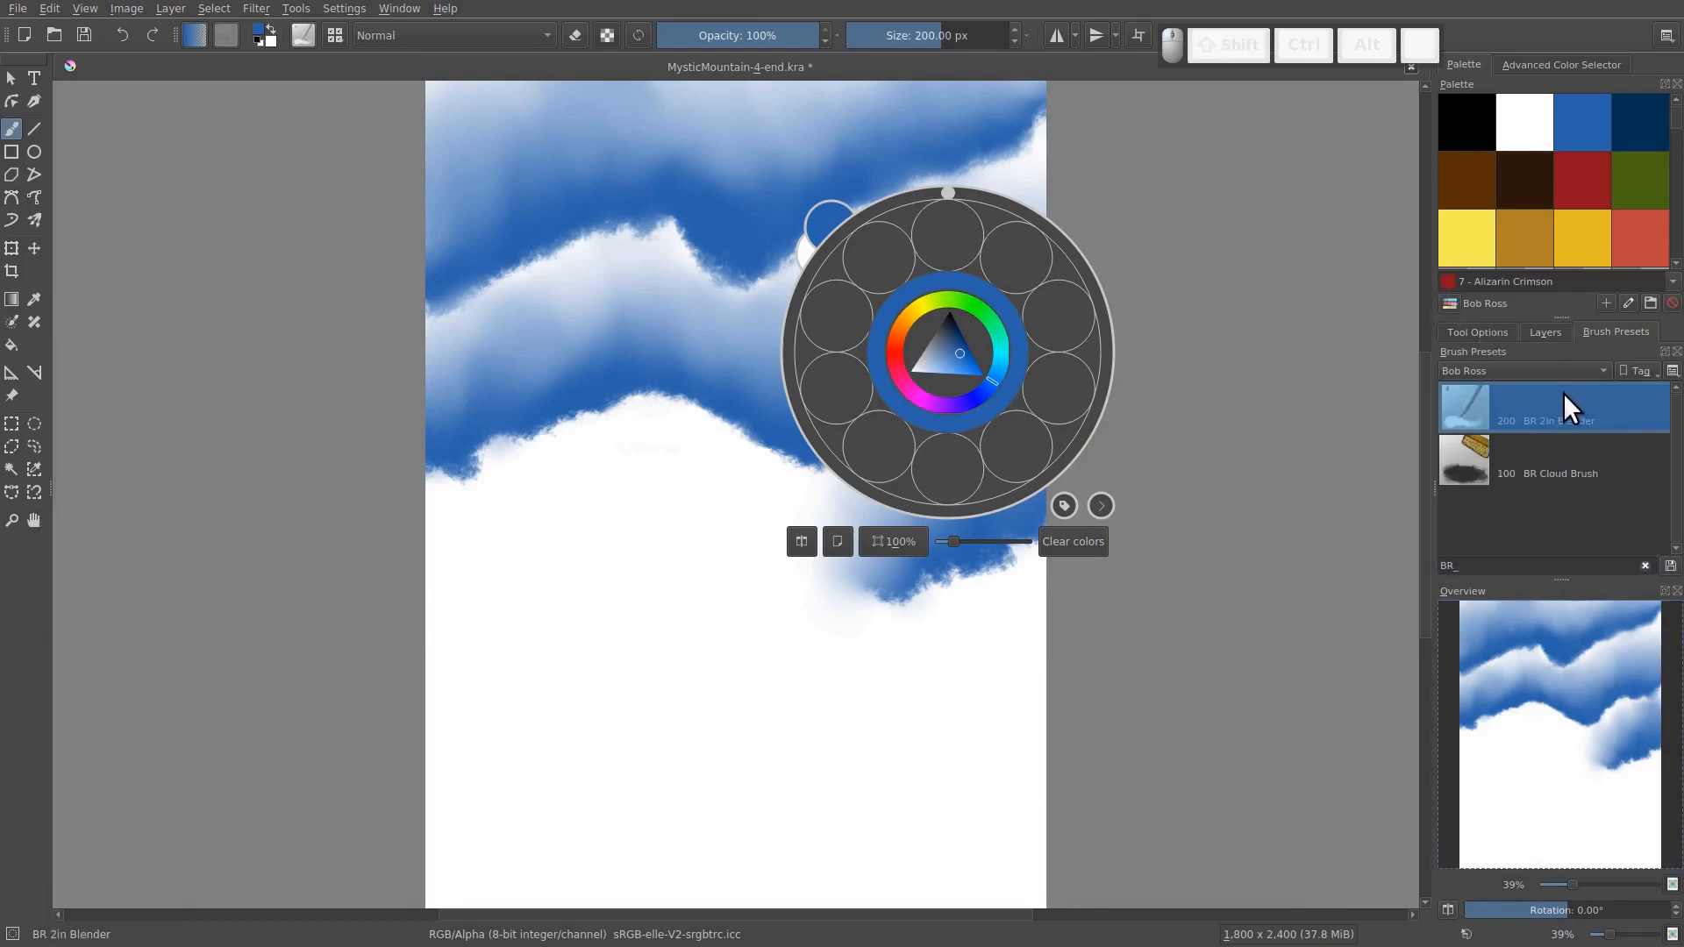
pyautogui.rightClick(1549, 412)
pyautogui.moveTo(1546, 438)
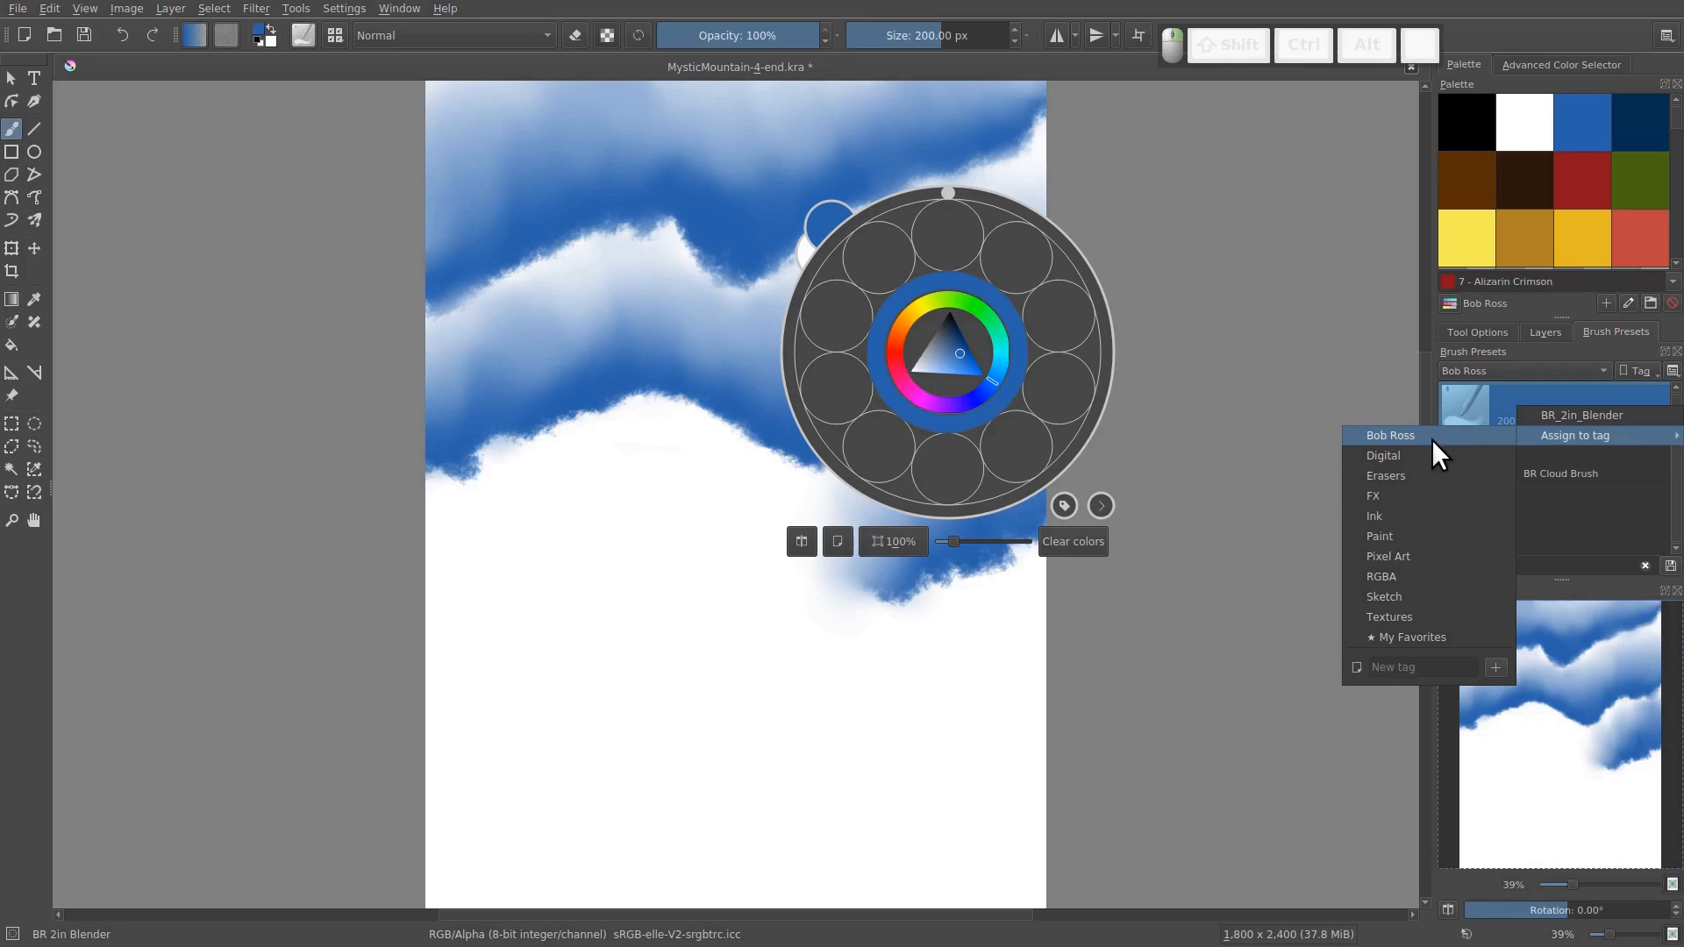
pyautogui.click(1432, 439)
# Assign the BR Cloud Brush preset to the Bob Ross tag
pyautogui.click(1521, 451)
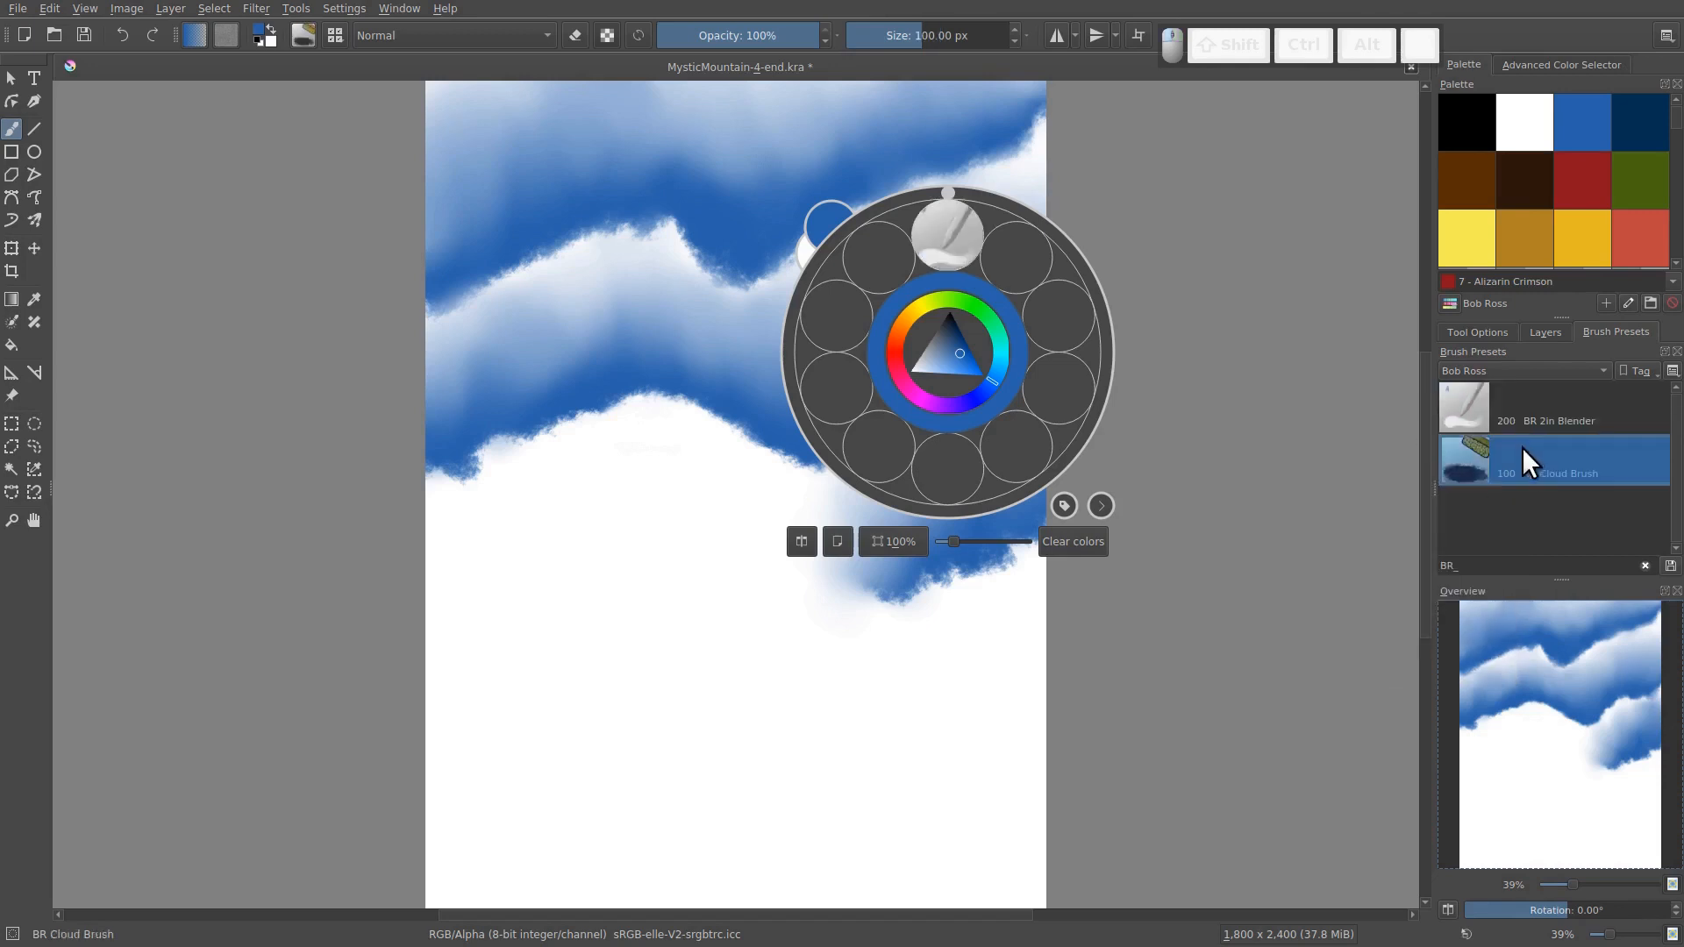
pyautogui.rightClick(1518, 457)
pyautogui.moveTo(1528, 487)
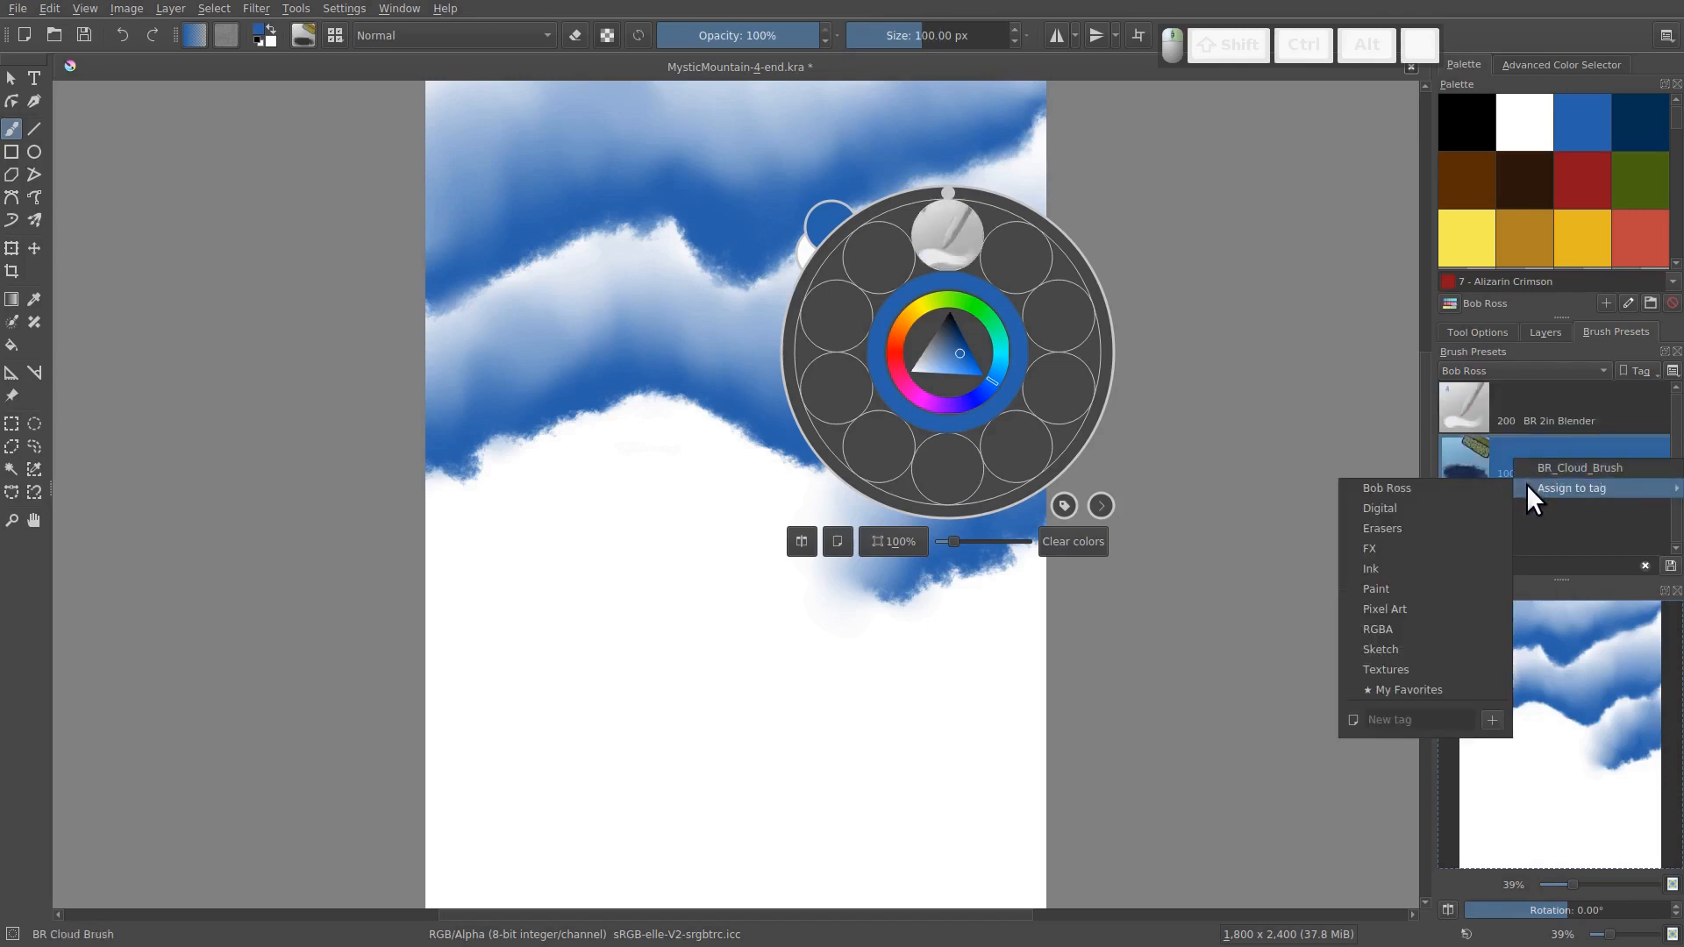
pyautogui.click(1470, 487)
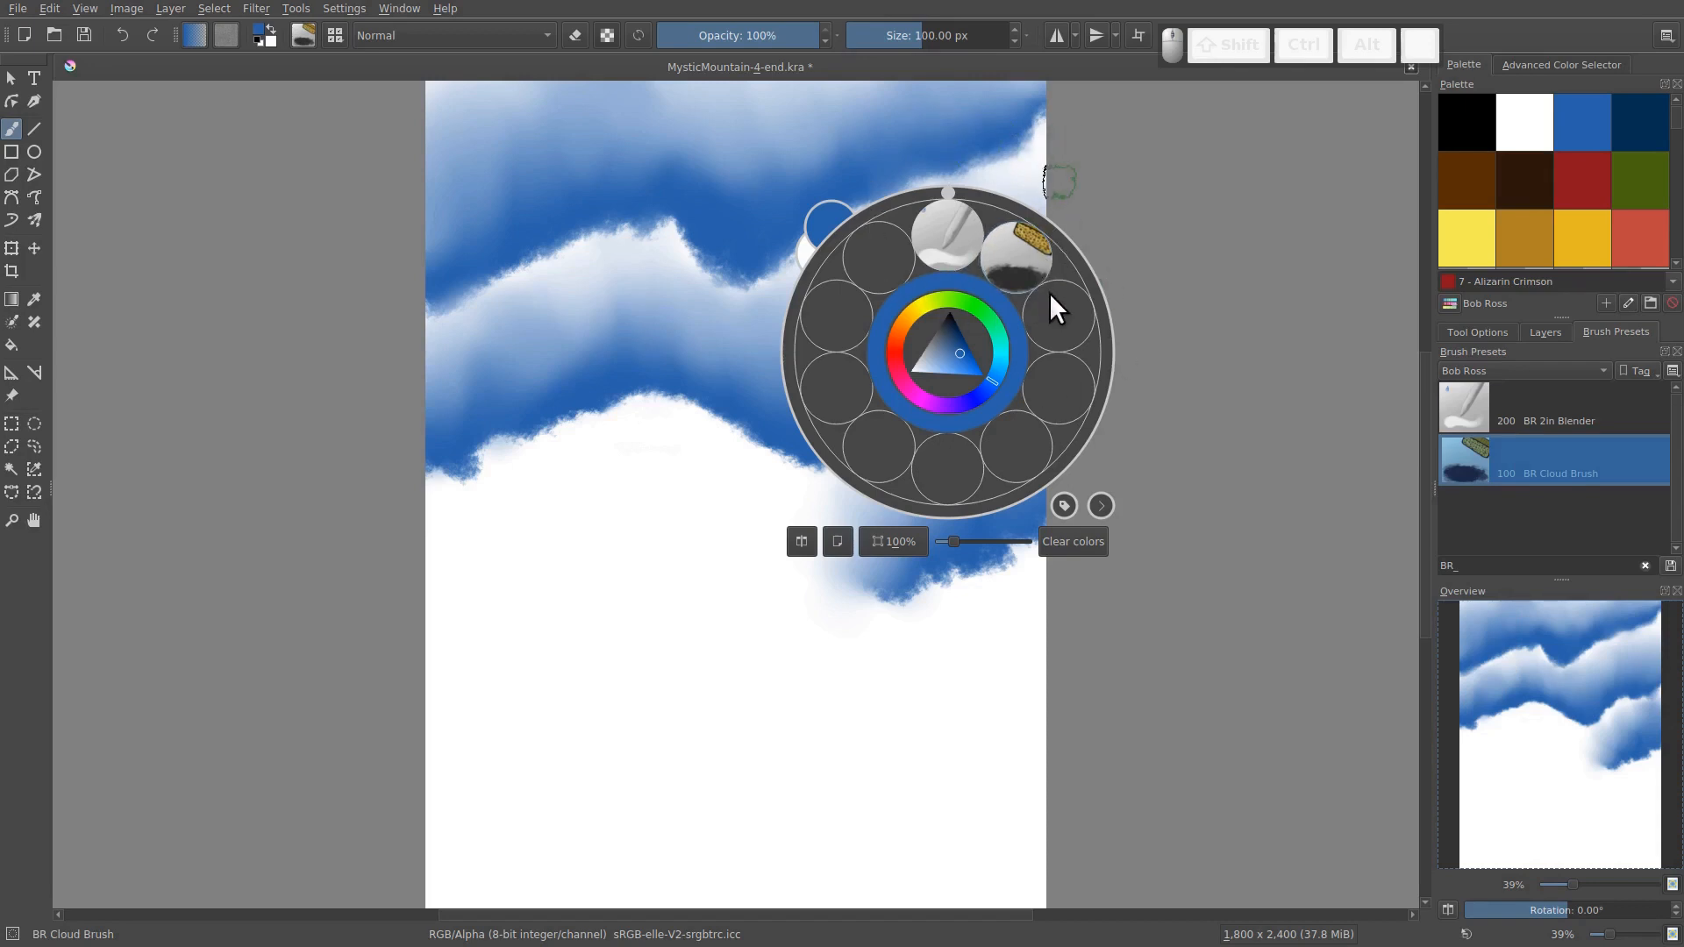
pyautogui.click(1064, 506)
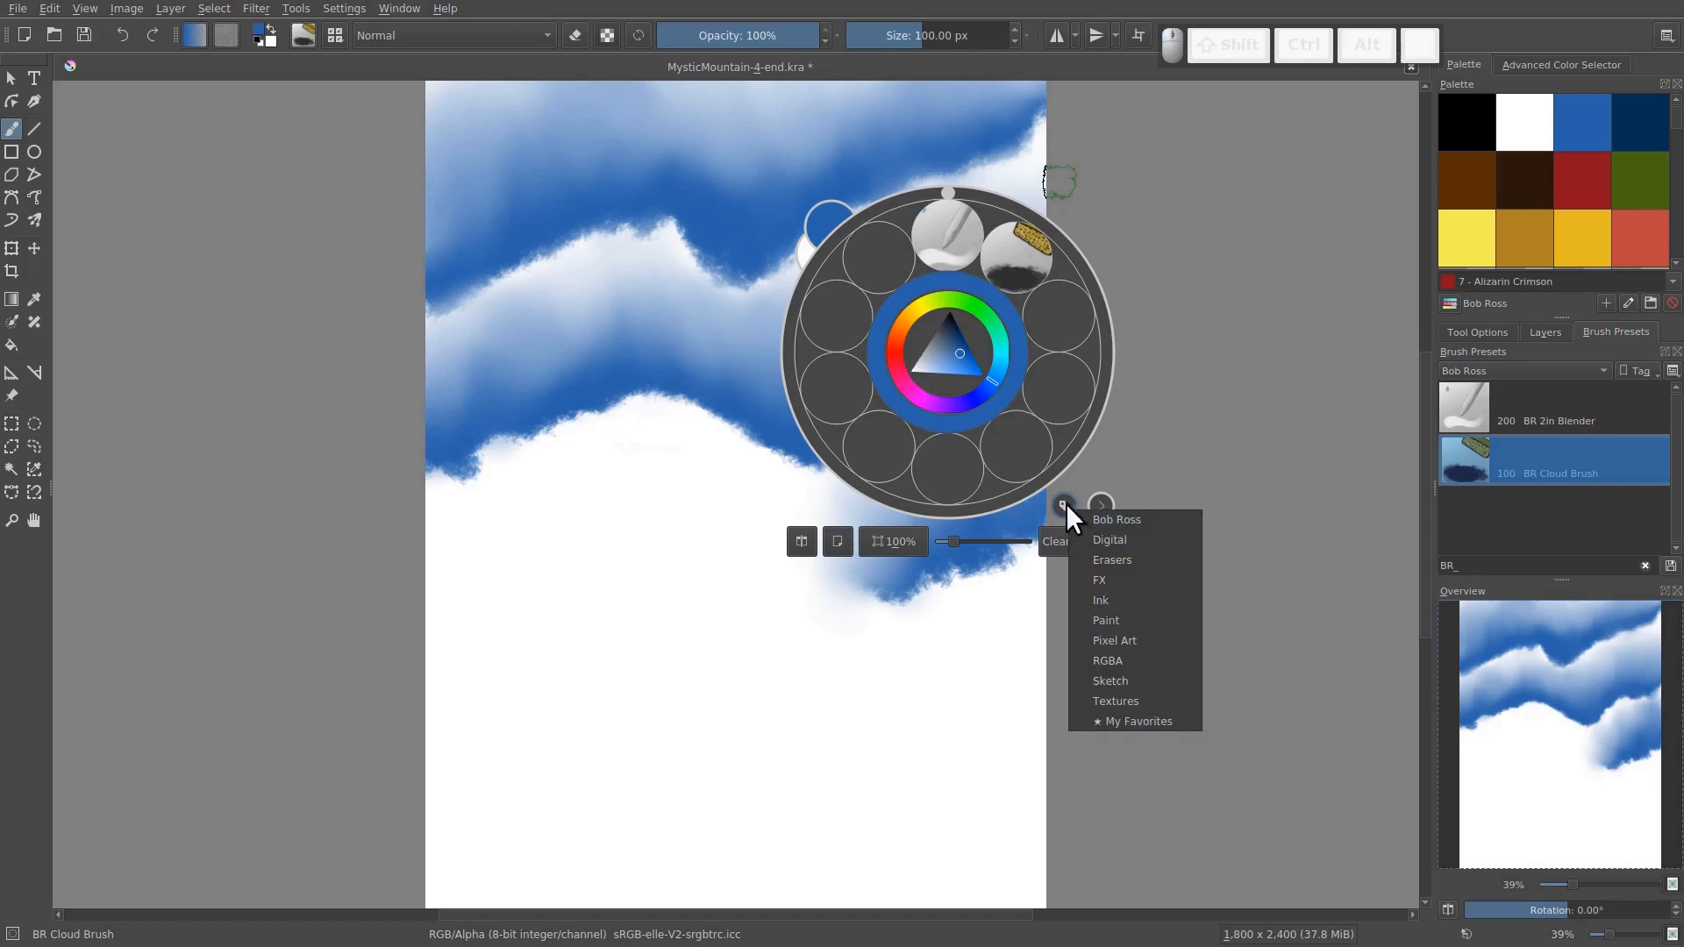
pyautogui.click(1065, 504)
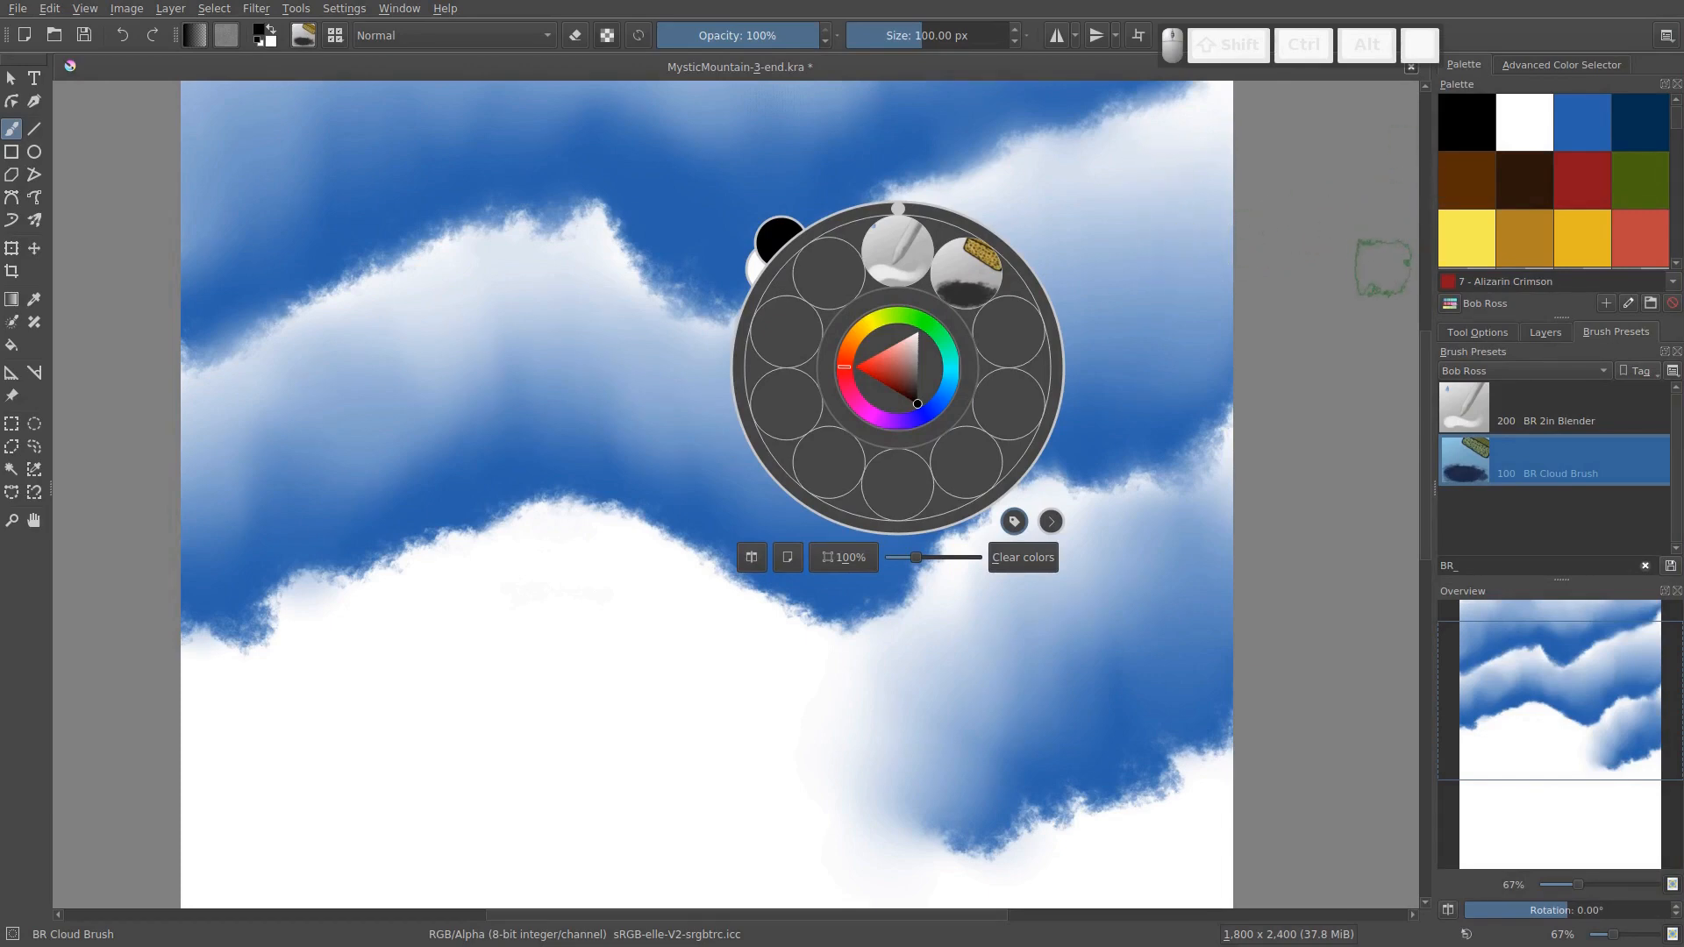
# Briefly hide and show the Background layer and the Clouds layer to examine what each one contains
pyautogui.click(1544, 329)
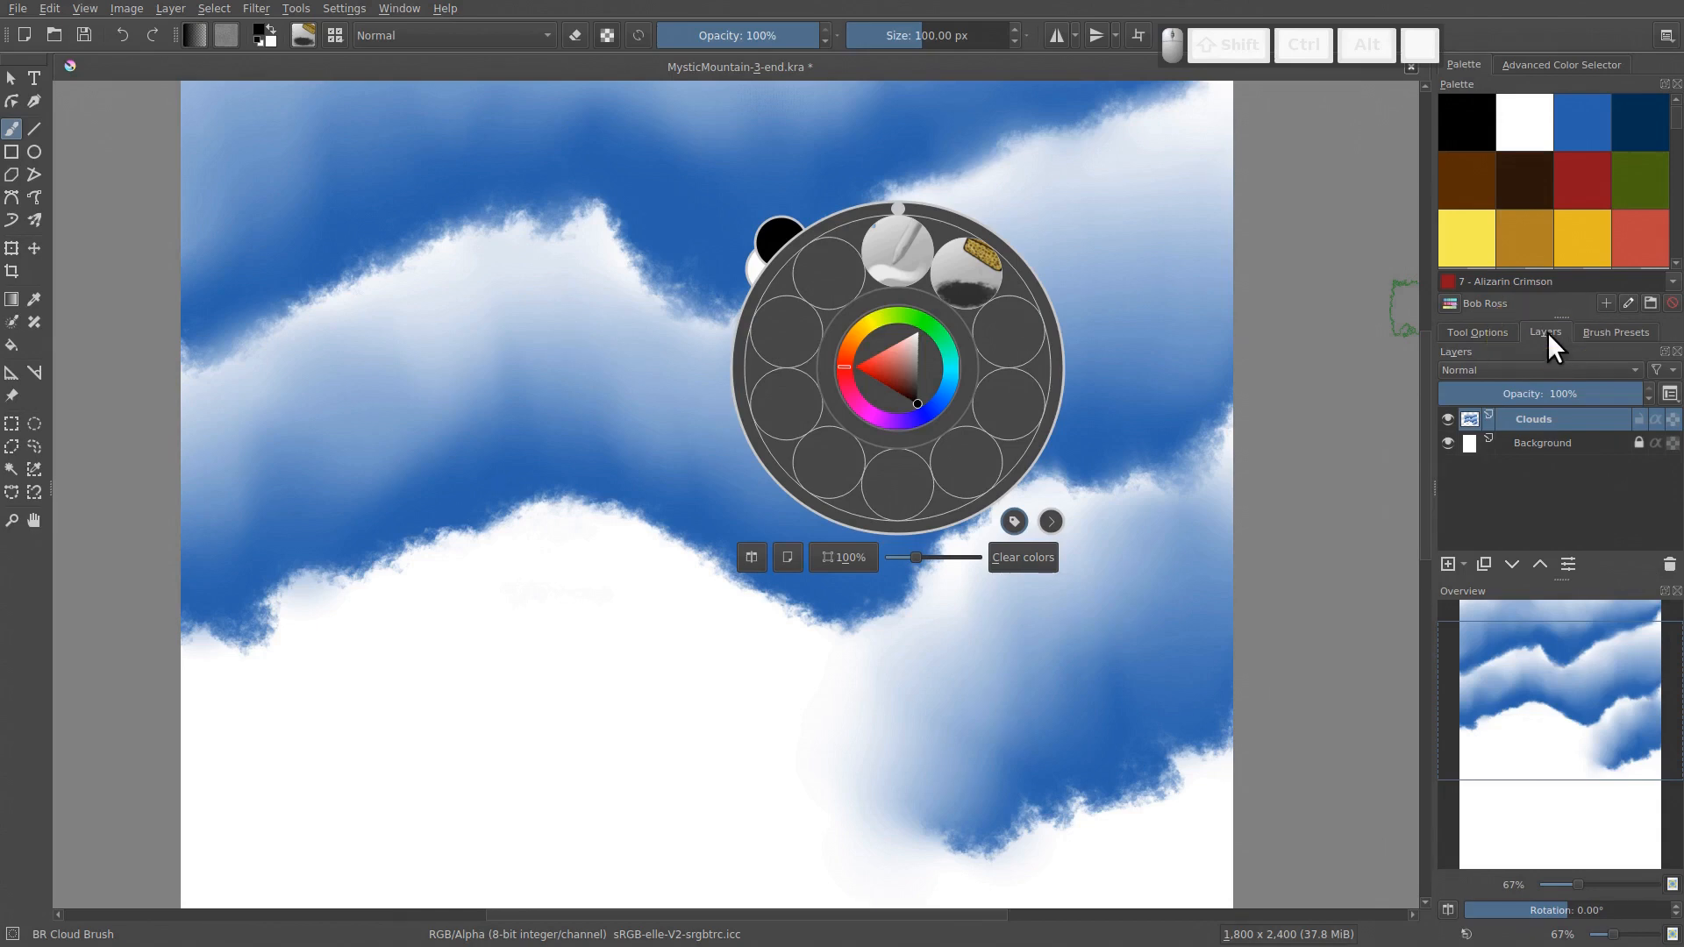
pyautogui.click(1448, 442)
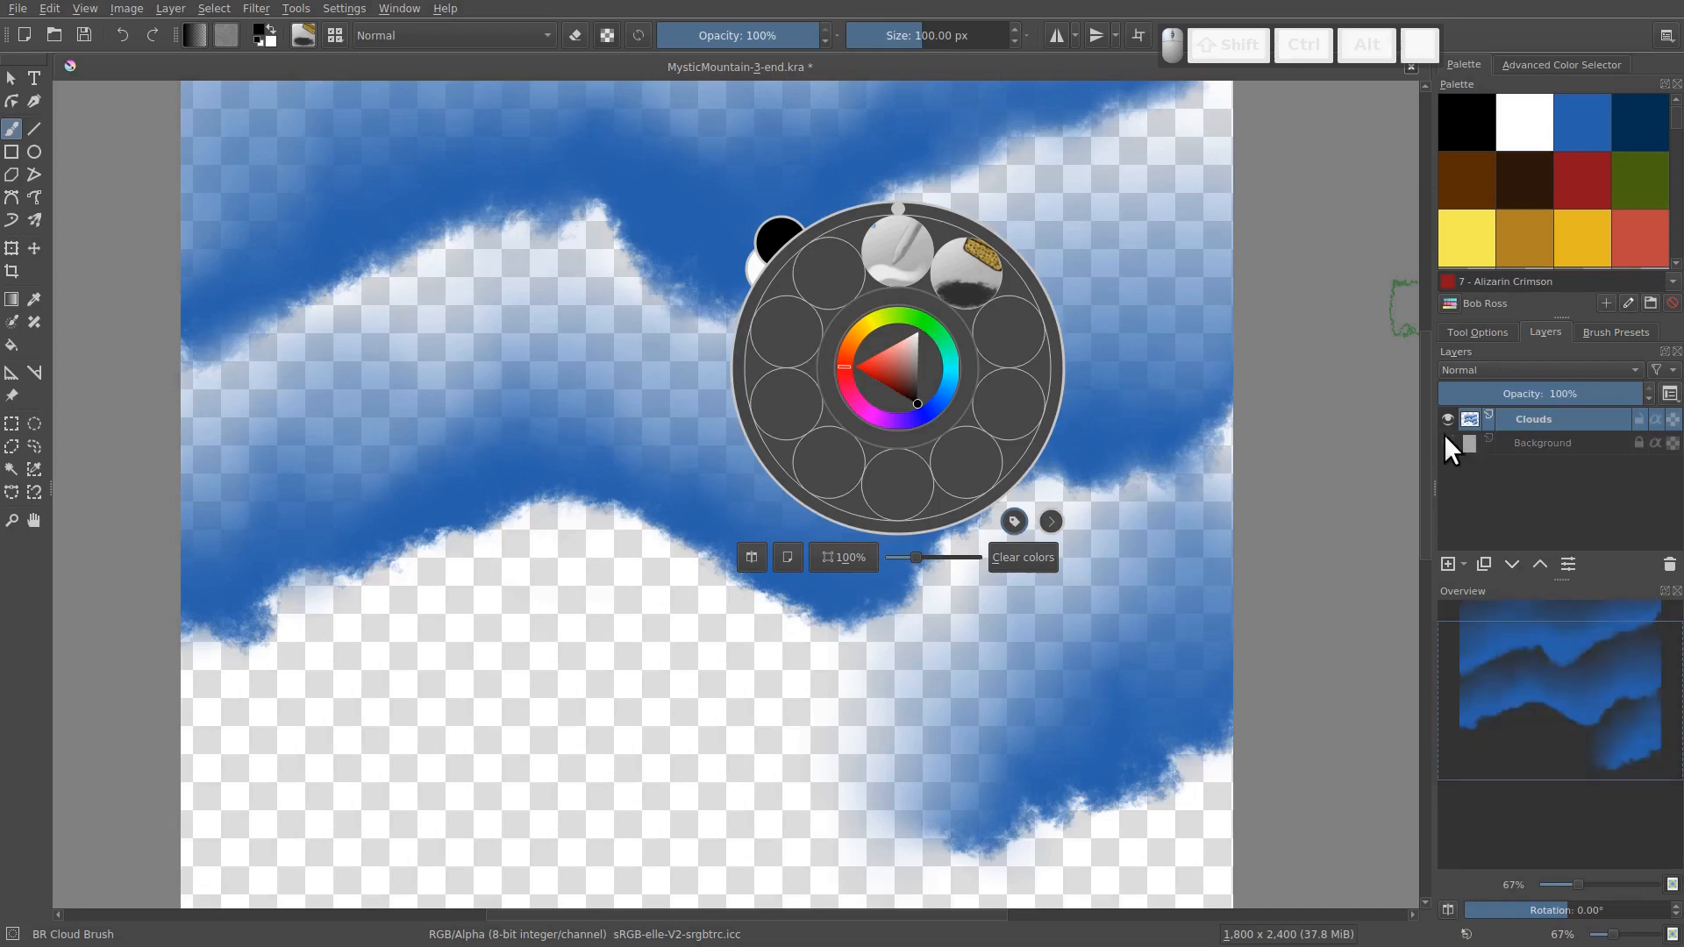
pyautogui.click(1447, 442)
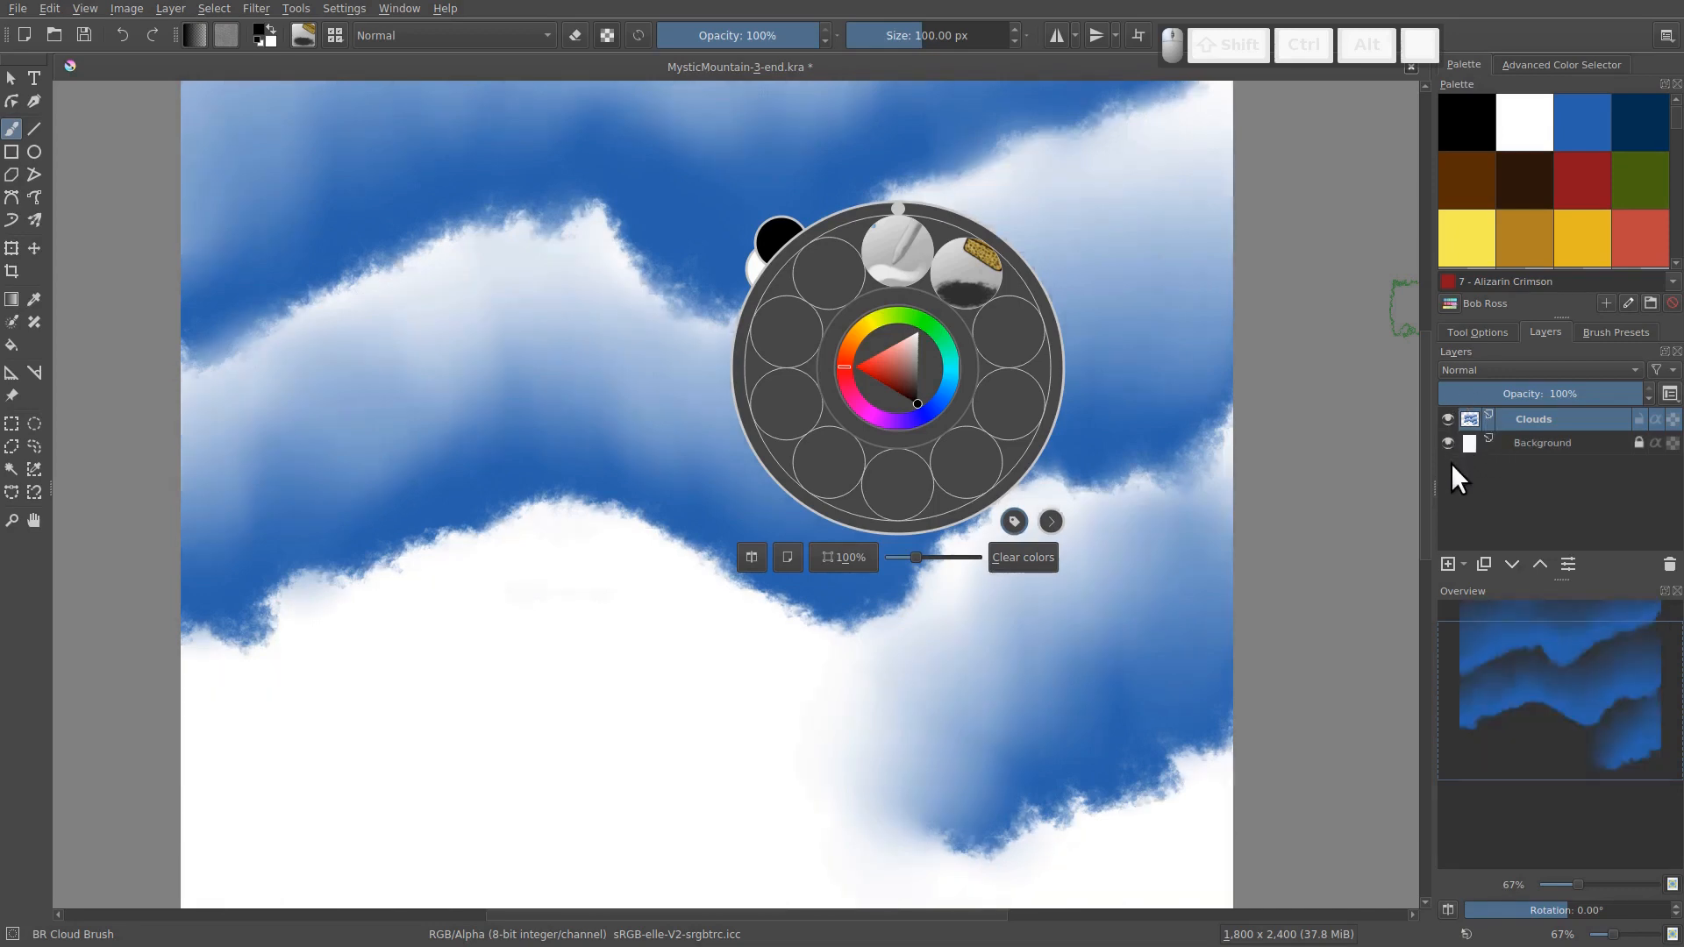
pyautogui.click(1448, 420)
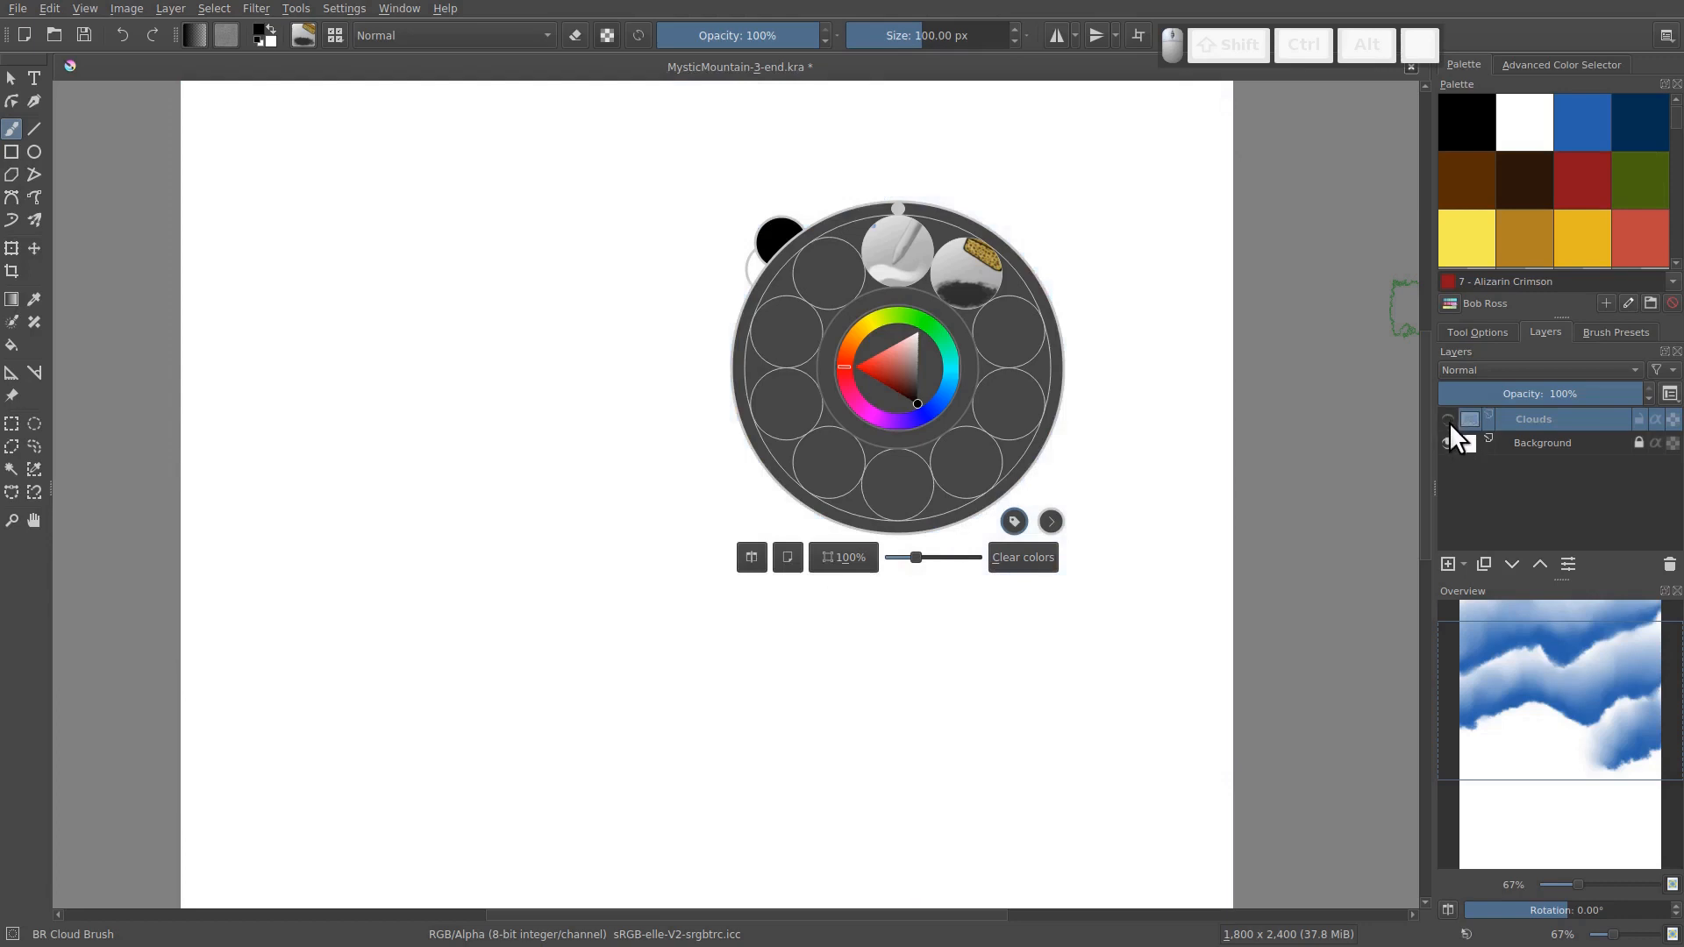
pyautogui.click(1448, 419)
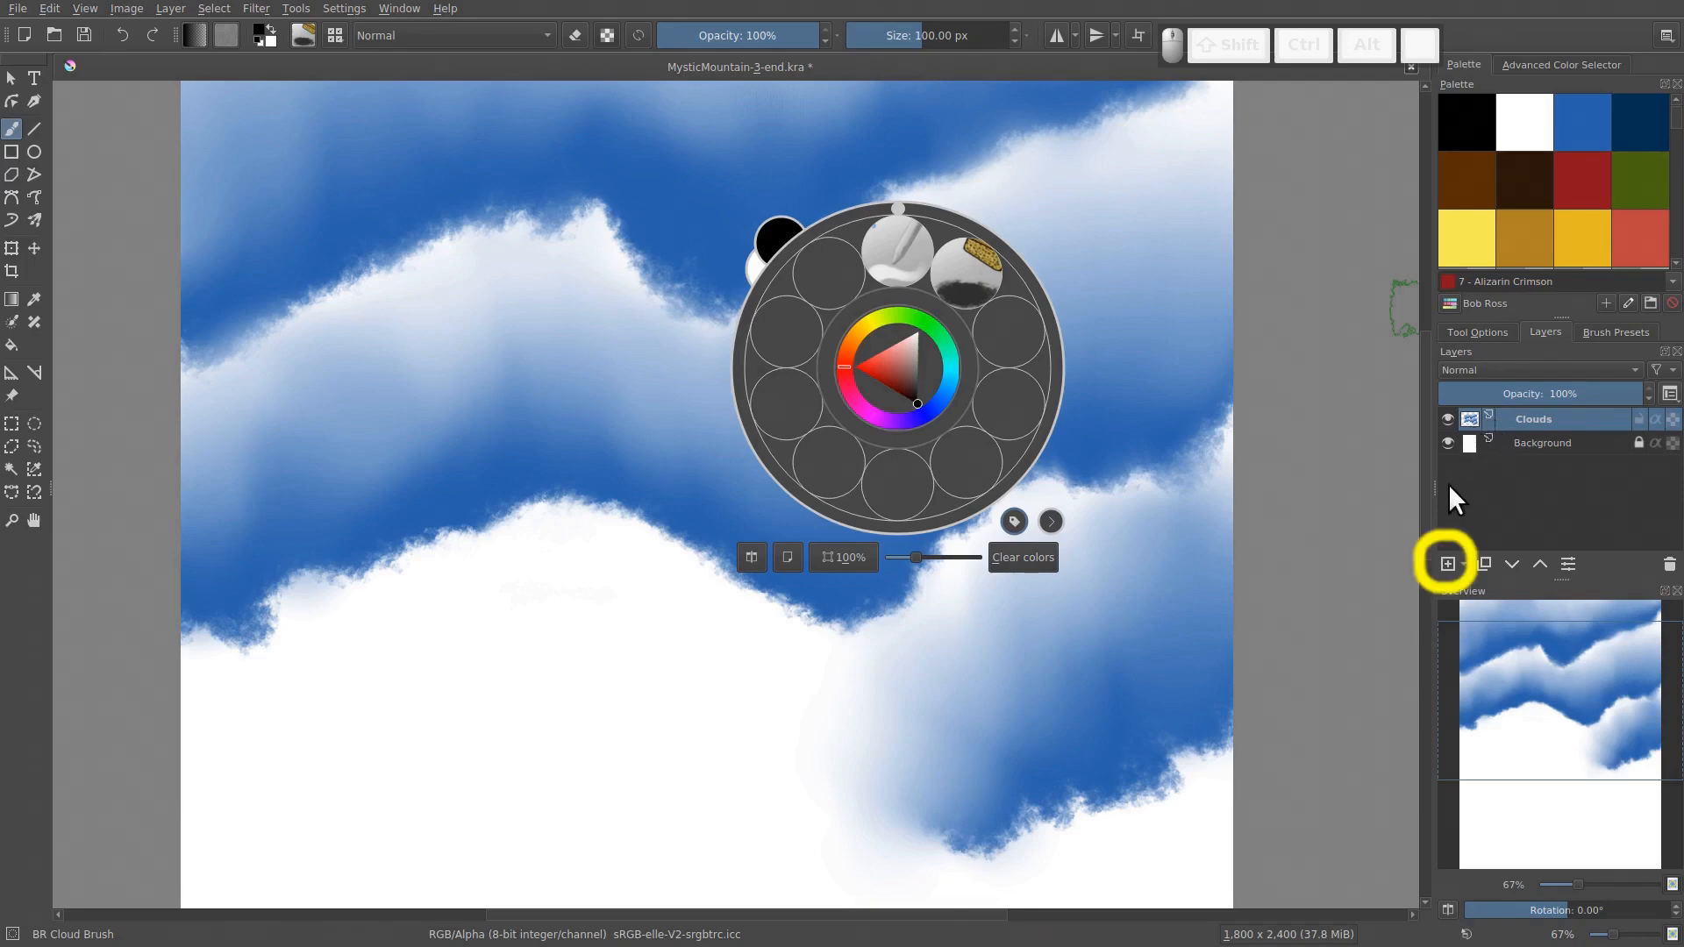
# Add a new paint layer above Clouds and name it Lake
pyautogui.click(1448, 565)
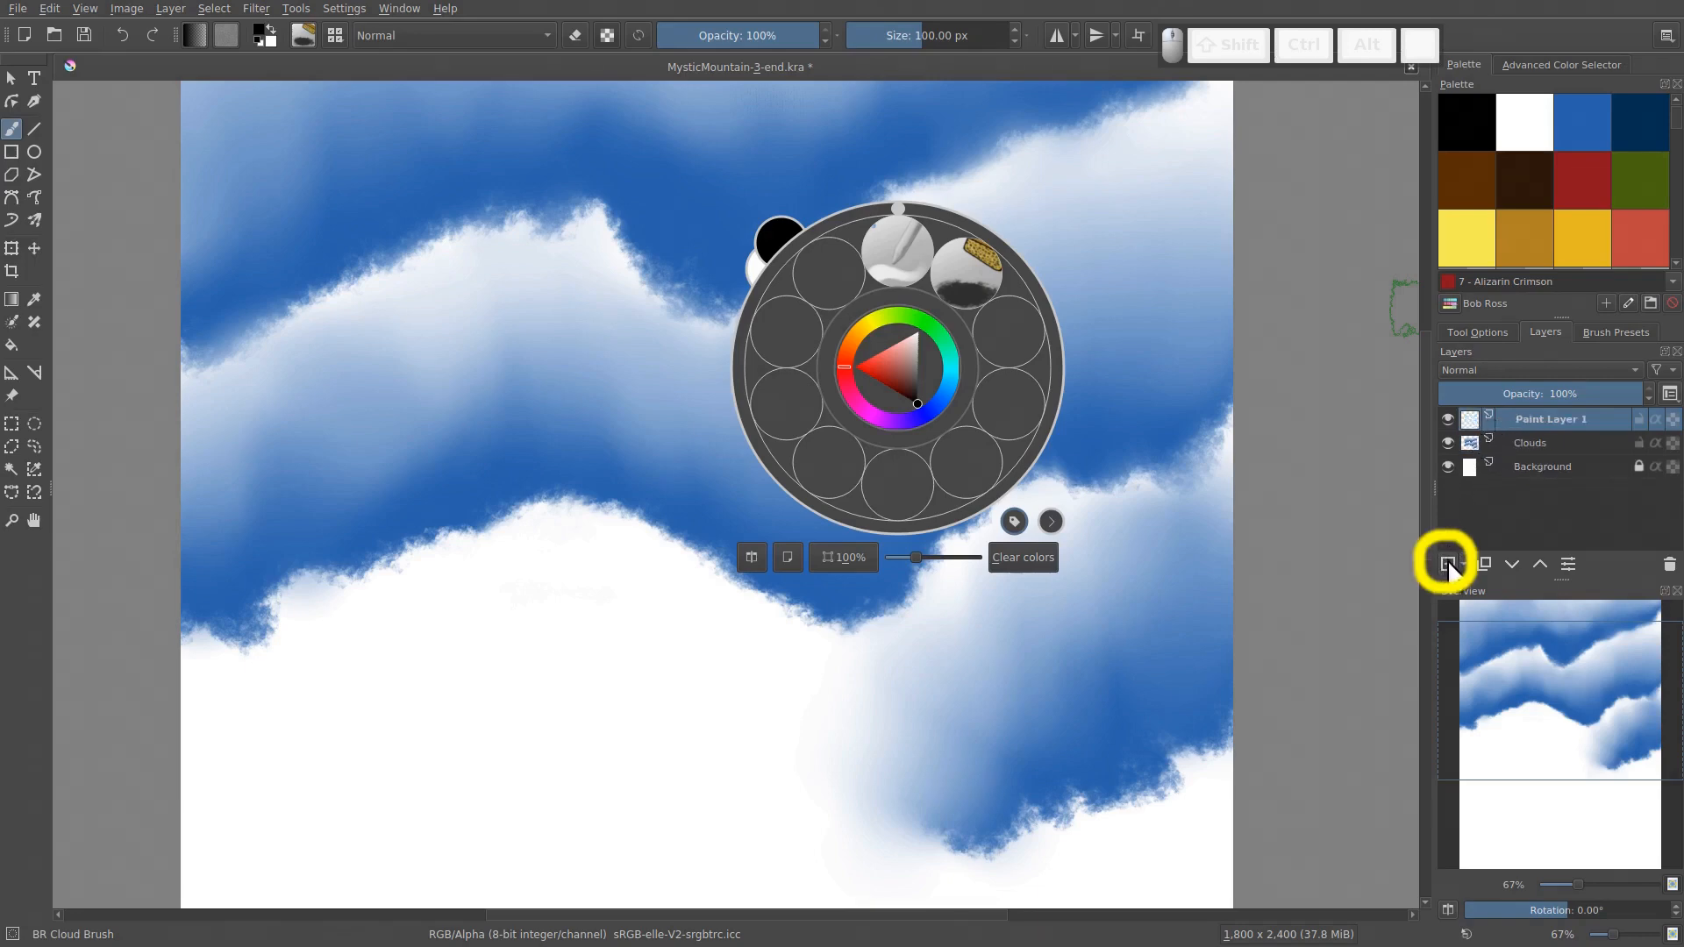
pyautogui.doubleClick(1542, 419)
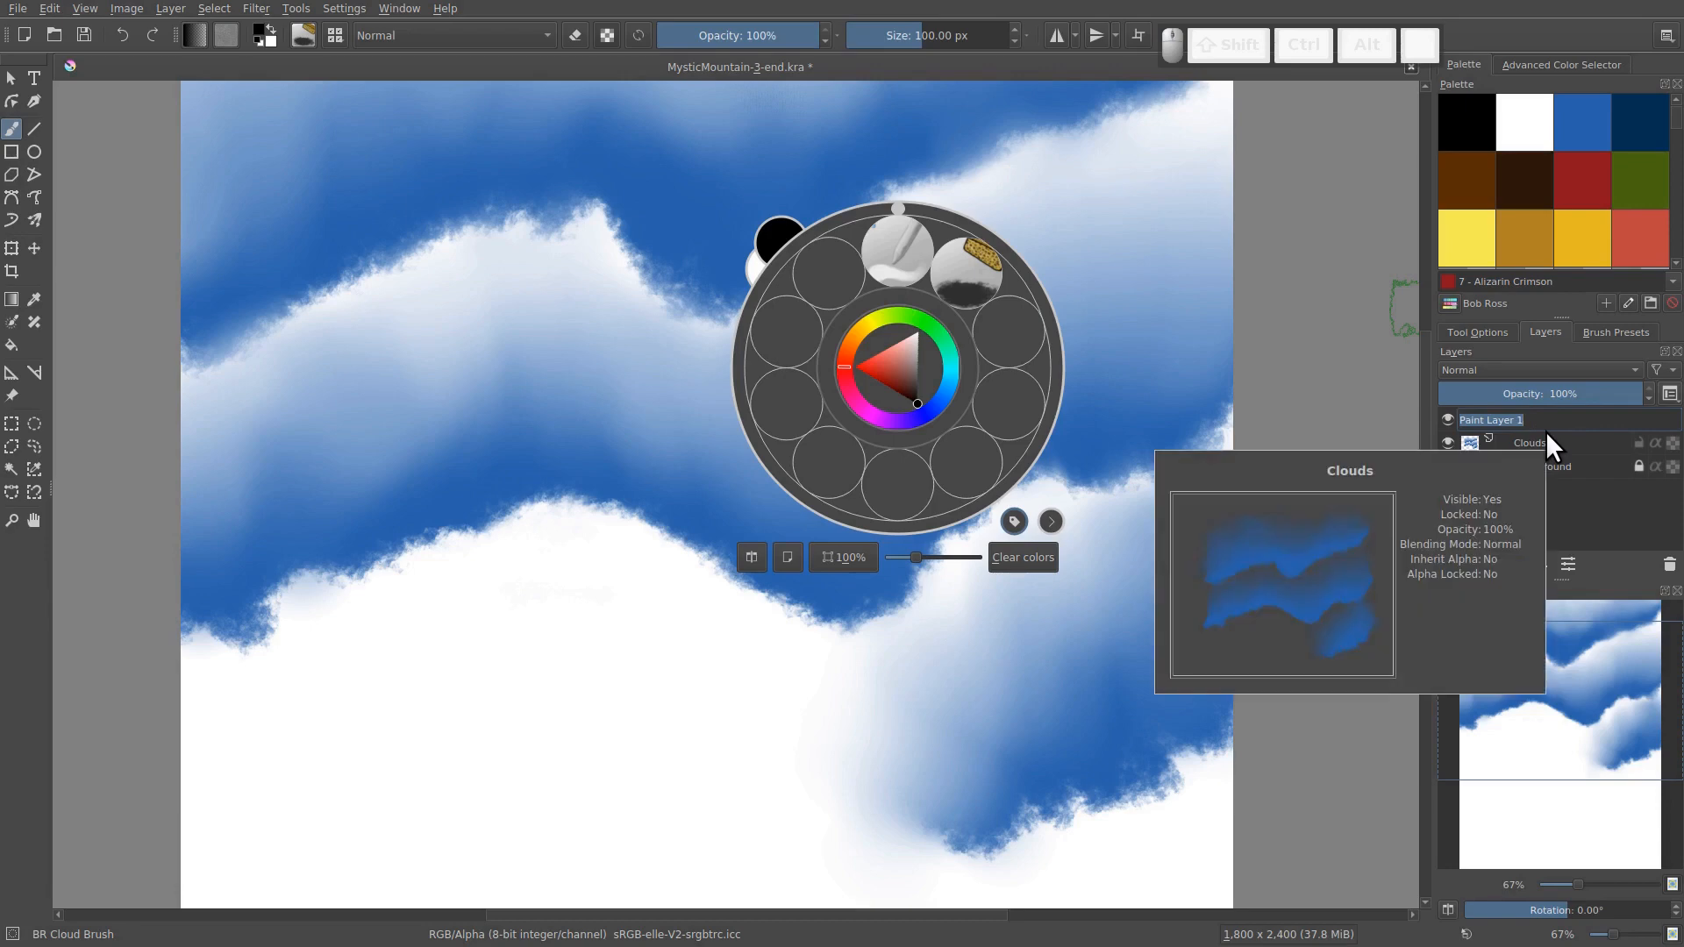
pyautogui.write('Lake')
pyautogui.press('Return')
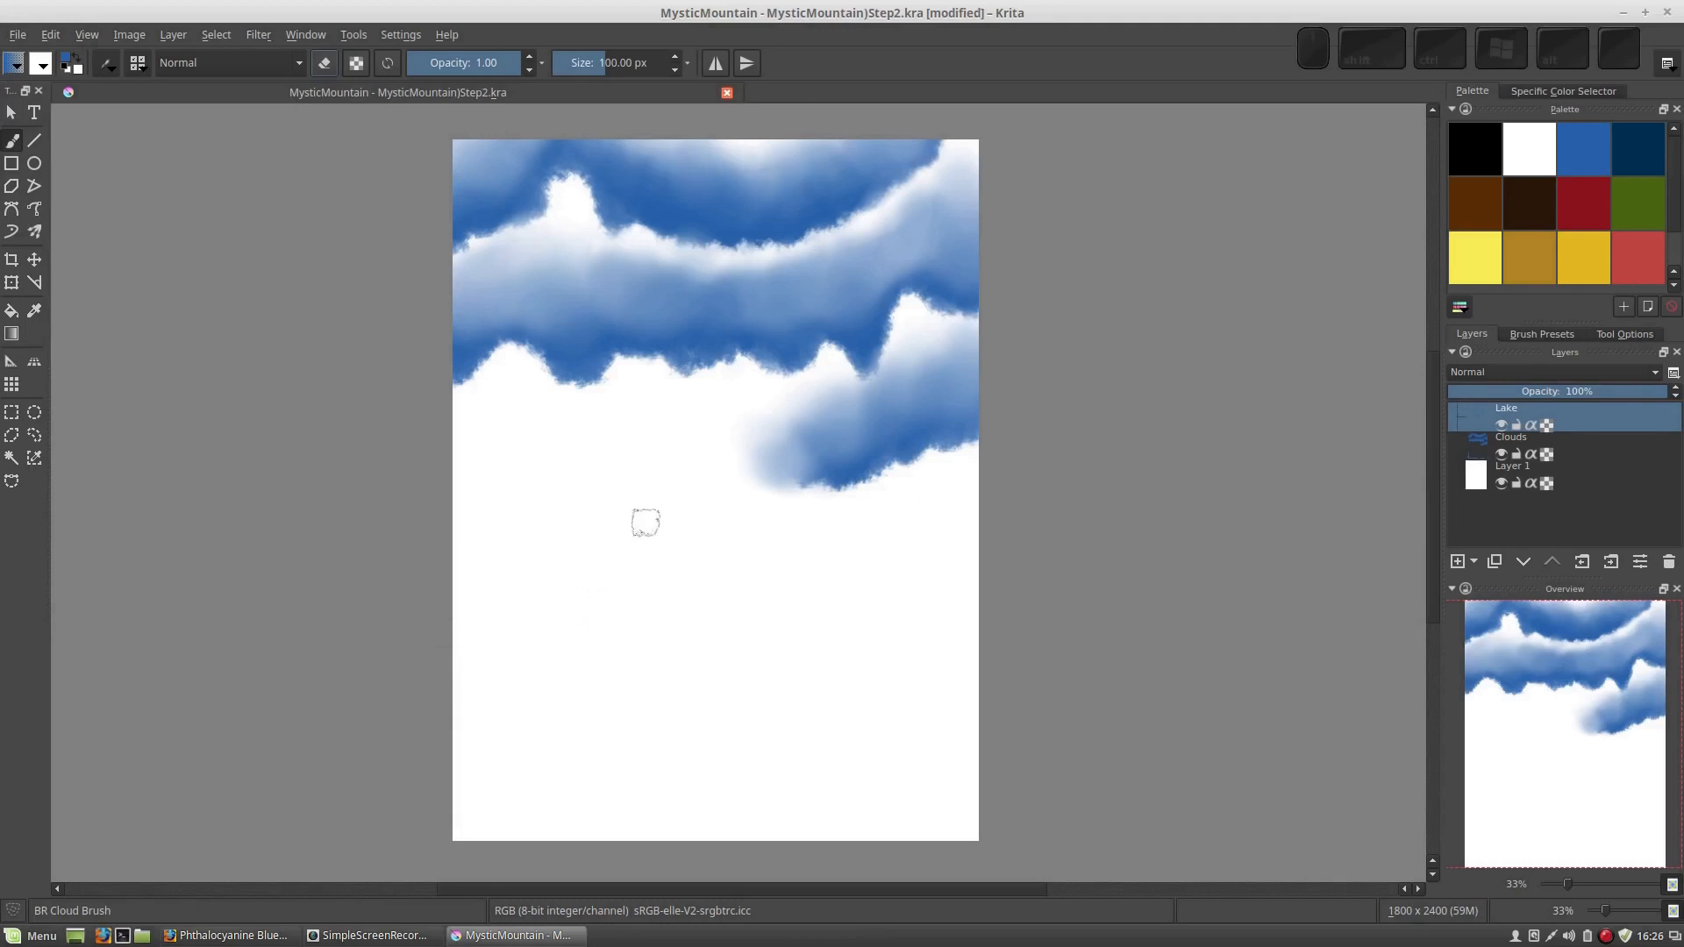
# Paint blue water with BR Cloud Brush on both sides of the lower canvas on the Lake layer, leaving the middle white
pyautogui.rightClick(642, 526)
pyautogui.click(718, 474)
pyautogui.moveTo(436, 642)
pyautogui.mouseDown()
pyautogui.moveTo(619, 649)
pyautogui.moveTo(432, 630)
pyautogui.moveTo(552, 650)
pyautogui.moveTo(393, 669)
pyautogui.moveTo(572, 693)
pyautogui.moveTo(426, 717)
pyautogui.moveTo(573, 735)
pyautogui.moveTo(387, 761)
pyautogui.moveTo(580, 770)
pyautogui.moveTo(438, 814)
pyautogui.moveTo(582, 824)
pyautogui.moveTo(385, 835)
pyautogui.moveTo(533, 786)
pyautogui.mouseUp()
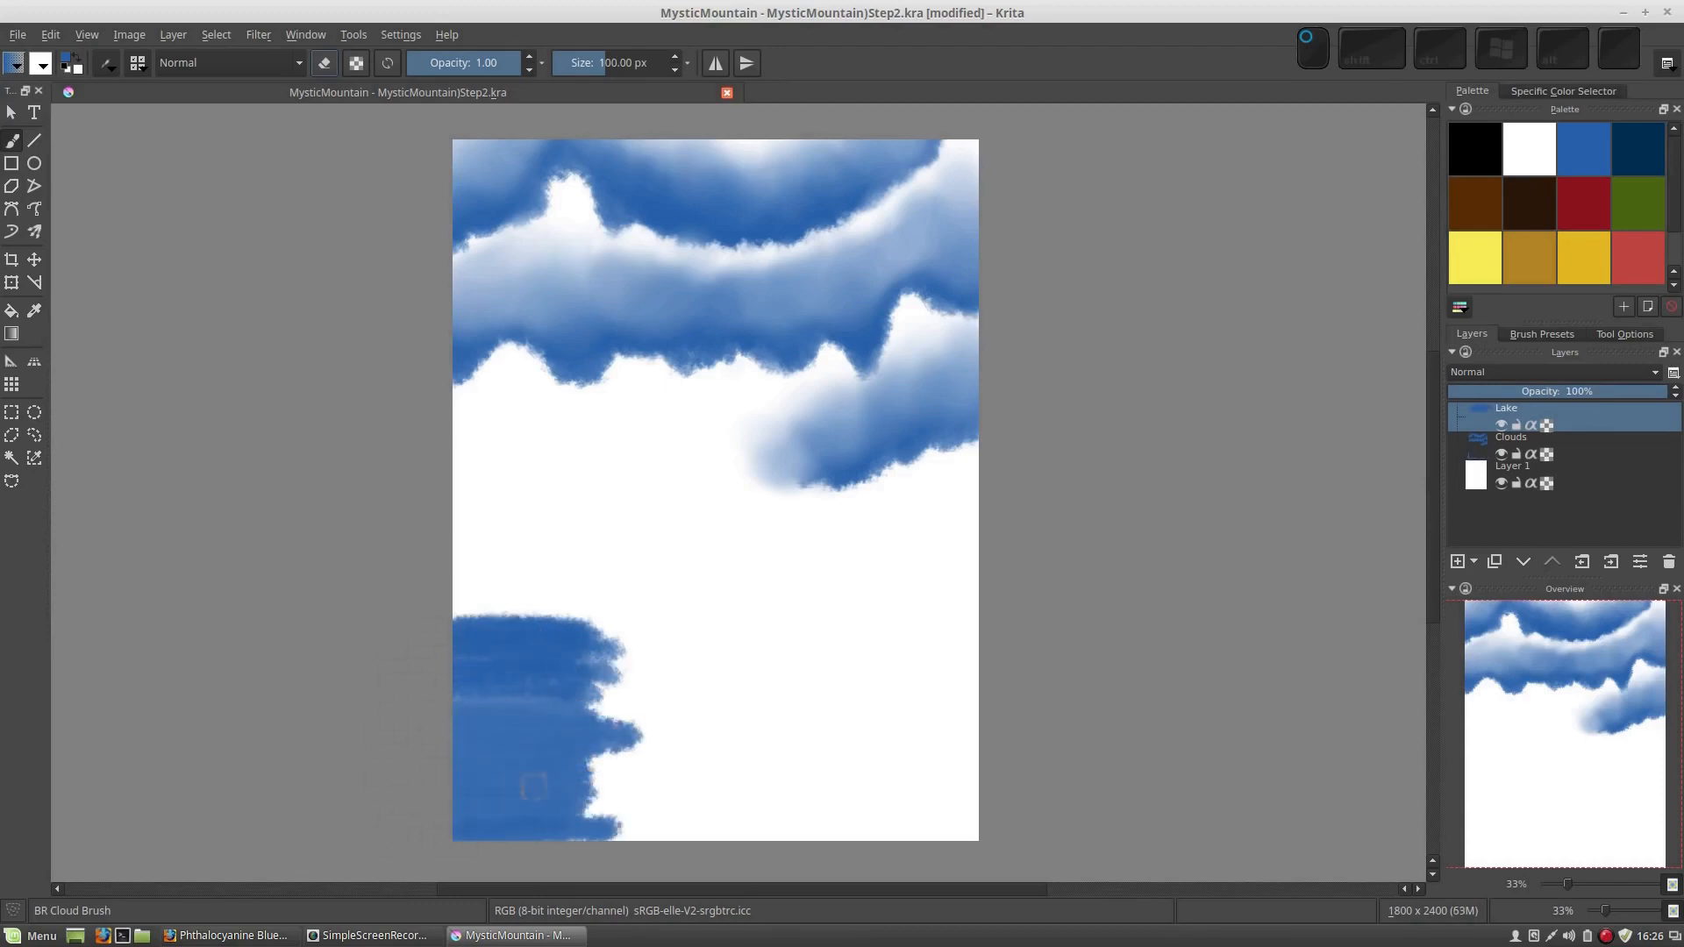
pyautogui.moveTo(434, 705)
pyautogui.mouseDown()
pyautogui.moveTo(355, 675)
pyautogui.moveTo(496, 620)
pyautogui.moveTo(412, 618)
pyautogui.moveTo(448, 666)
pyautogui.moveTo(610, 696)
pyautogui.moveTo(436, 714)
pyautogui.mouseUp()
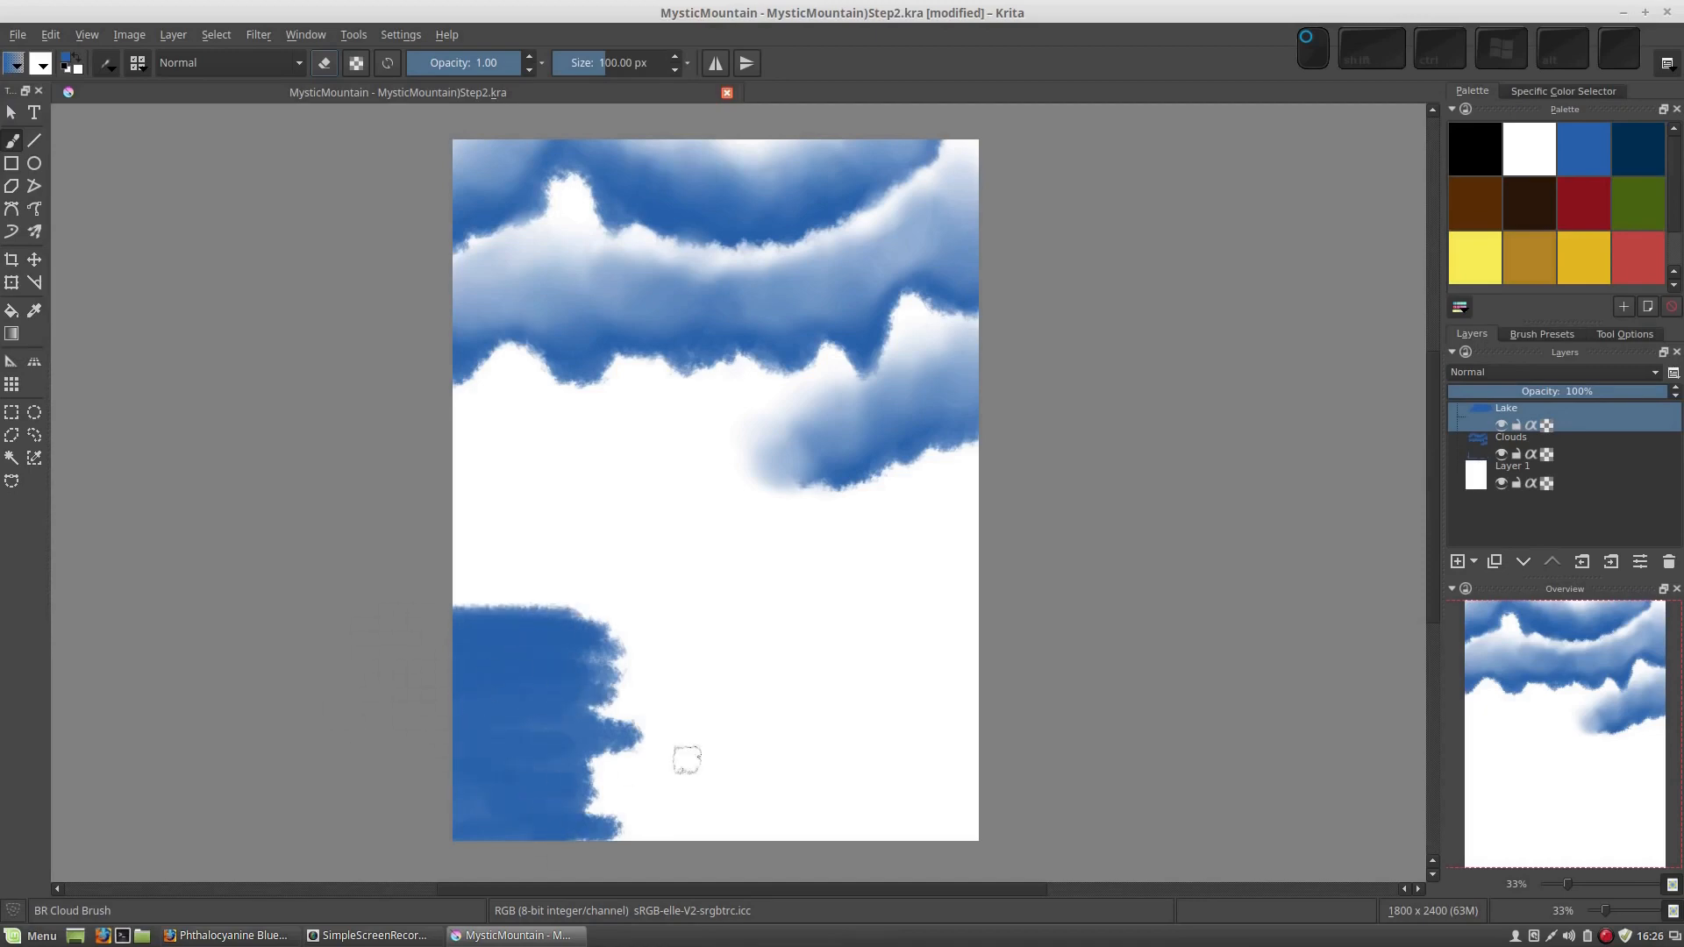
pyautogui.moveTo(982, 647)
pyautogui.mouseDown()
pyautogui.moveTo(954, 627)
pyautogui.moveTo(814, 639)
pyautogui.moveTo(880, 640)
pyautogui.moveTo(857, 663)
pyautogui.moveTo(1025, 679)
pyautogui.moveTo(938, 684)
pyautogui.moveTo(1000, 713)
pyautogui.moveTo(878, 730)
pyautogui.moveTo(1013, 761)
pyautogui.moveTo(938, 774)
pyautogui.moveTo(932, 759)
pyautogui.moveTo(1022, 801)
pyautogui.moveTo(894, 814)
pyautogui.moveTo(991, 833)
pyautogui.moveTo(899, 849)
pyautogui.moveTo(899, 827)
pyautogui.moveTo(833, 810)
pyautogui.moveTo(948, 788)
pyautogui.moveTo(875, 768)
pyautogui.moveTo(878, 748)
pyautogui.moveTo(995, 725)
pyautogui.mouseUp()
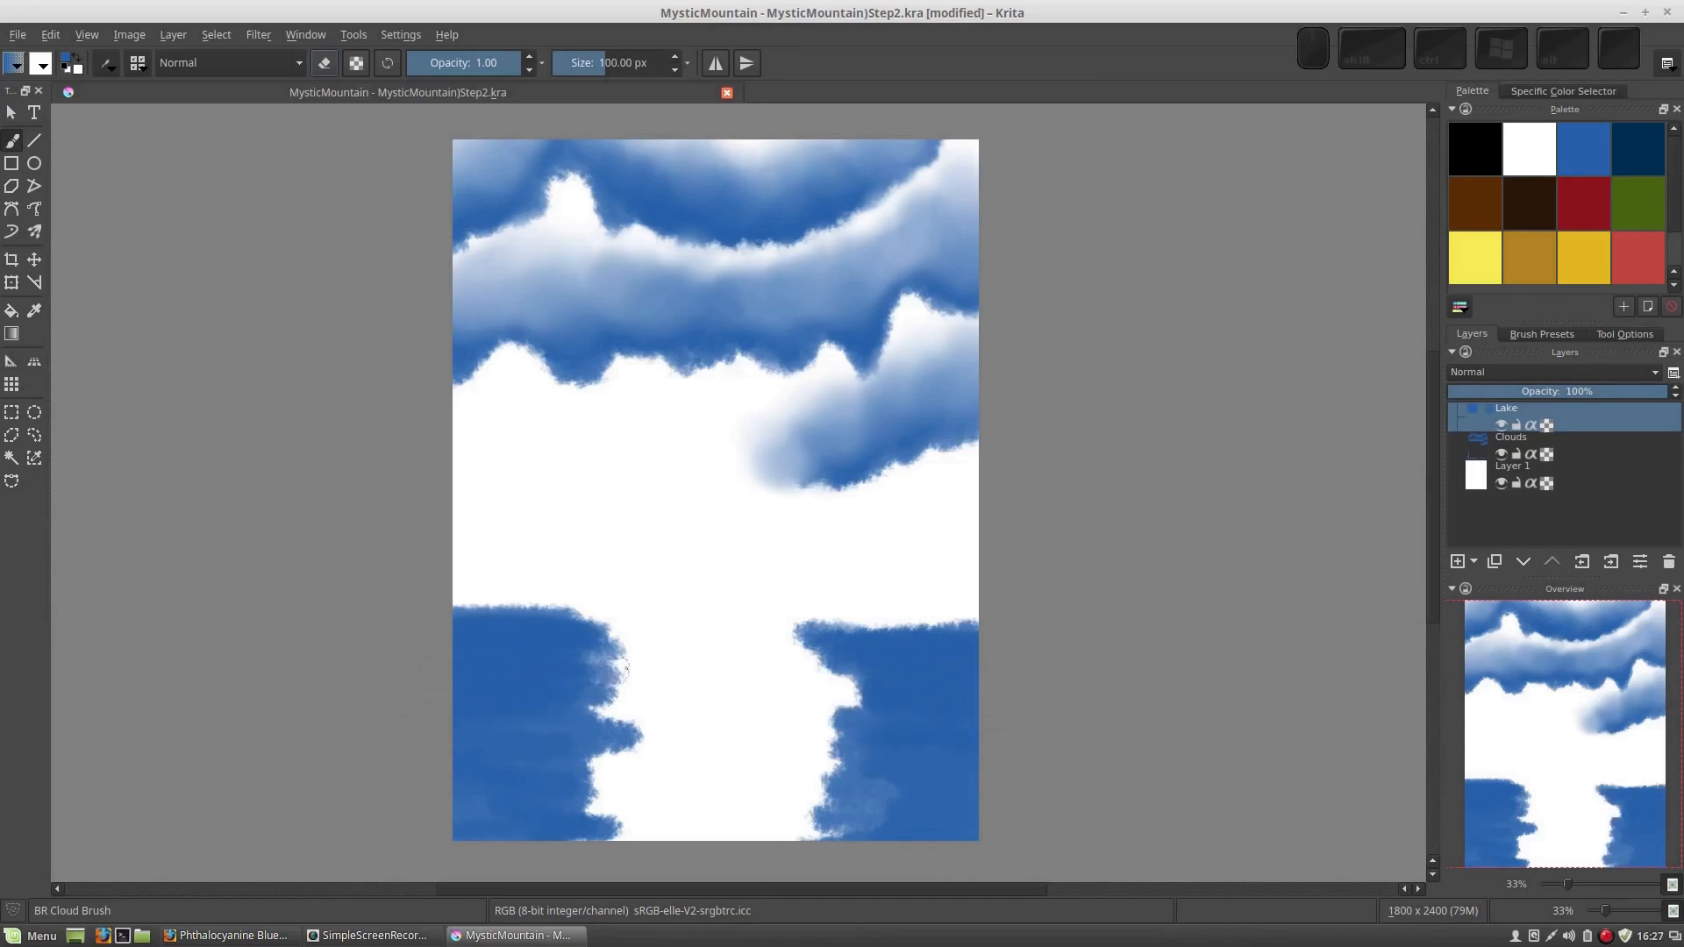
# Extend both blue water areas toward the middle with light horizontal strokes, leaving a narrow white gap, and raise the lake's upper edge on the right
pyautogui.press('KP_Add')
pyautogui.press('KP_Add')
pyautogui.rightClick(755, 742)
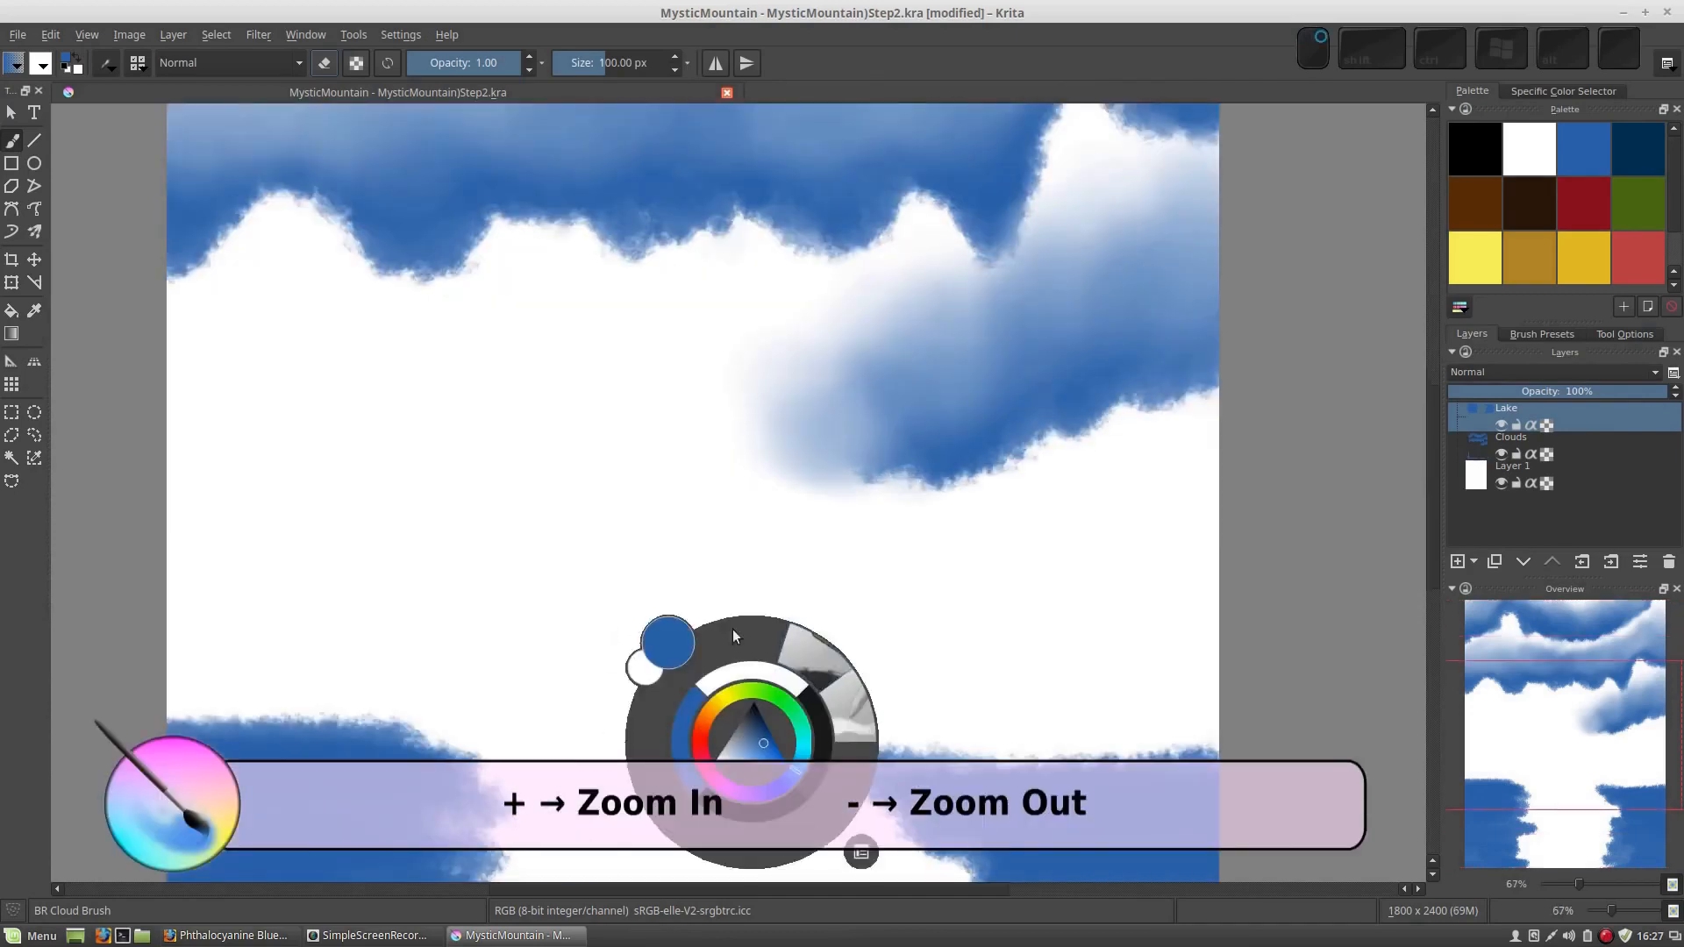
pyautogui.click(721, 536)
pyautogui.moveTo(751, 765); pyautogui.dragTo(776, 419)
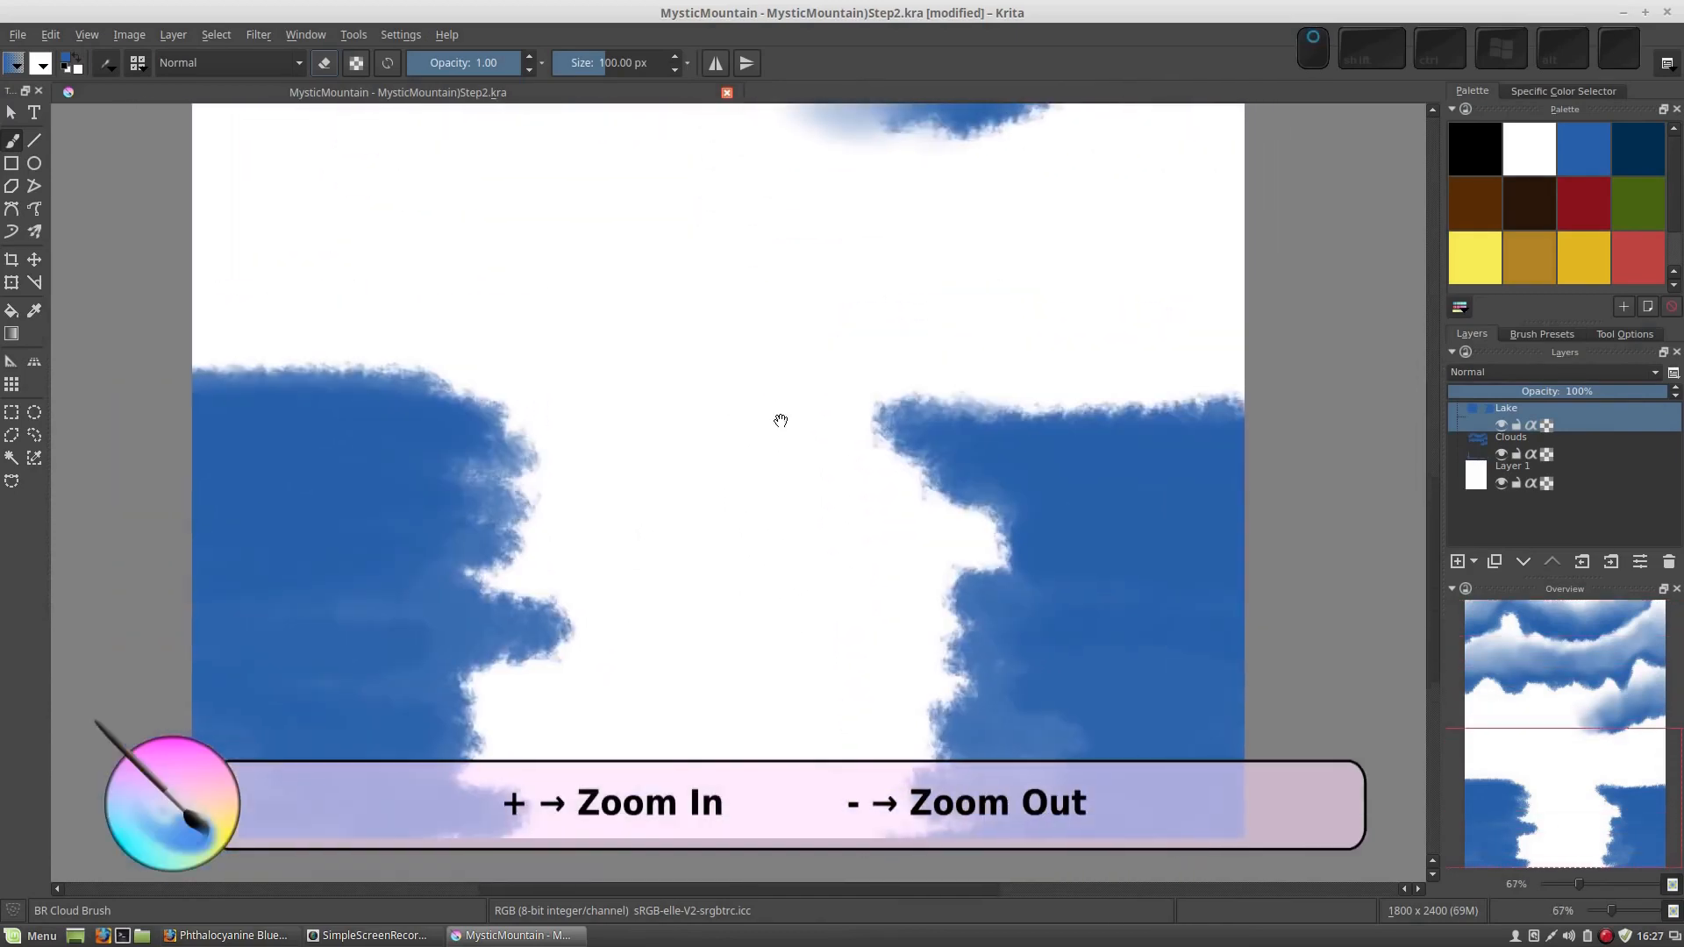
pyautogui.moveTo(1013, 522)
pyautogui.mouseDown()
pyautogui.moveTo(1079, 590)
pyautogui.moveTo(1061, 666)
pyautogui.moveTo(1113, 778)
pyautogui.moveTo(719, 820)
pyautogui.moveTo(917, 741)
pyautogui.moveTo(782, 658)
pyautogui.moveTo(763, 613)
pyautogui.moveTo(808, 561)
pyautogui.moveTo(772, 540)
pyautogui.moveTo(1035, 531)
pyautogui.moveTo(706, 453)
pyautogui.moveTo(877, 411)
pyautogui.mouseUp()
pyautogui.moveTo(409, 530)
pyautogui.mouseDown()
pyautogui.moveTo(454, 423)
pyautogui.moveTo(527, 405)
pyautogui.moveTo(386, 410)
pyautogui.moveTo(420, 440)
pyautogui.moveTo(624, 462)
pyautogui.moveTo(576, 493)
pyautogui.moveTo(411, 530)
pyautogui.moveTo(667, 574)
pyautogui.moveTo(441, 621)
pyautogui.moveTo(458, 647)
pyautogui.moveTo(620, 681)
pyautogui.moveTo(390, 727)
pyautogui.moveTo(576, 731)
pyautogui.moveTo(550, 760)
pyautogui.moveTo(466, 778)
pyautogui.moveTo(588, 774)
pyautogui.moveTo(441, 828)
pyautogui.moveTo(493, 809)
pyautogui.mouseUp()
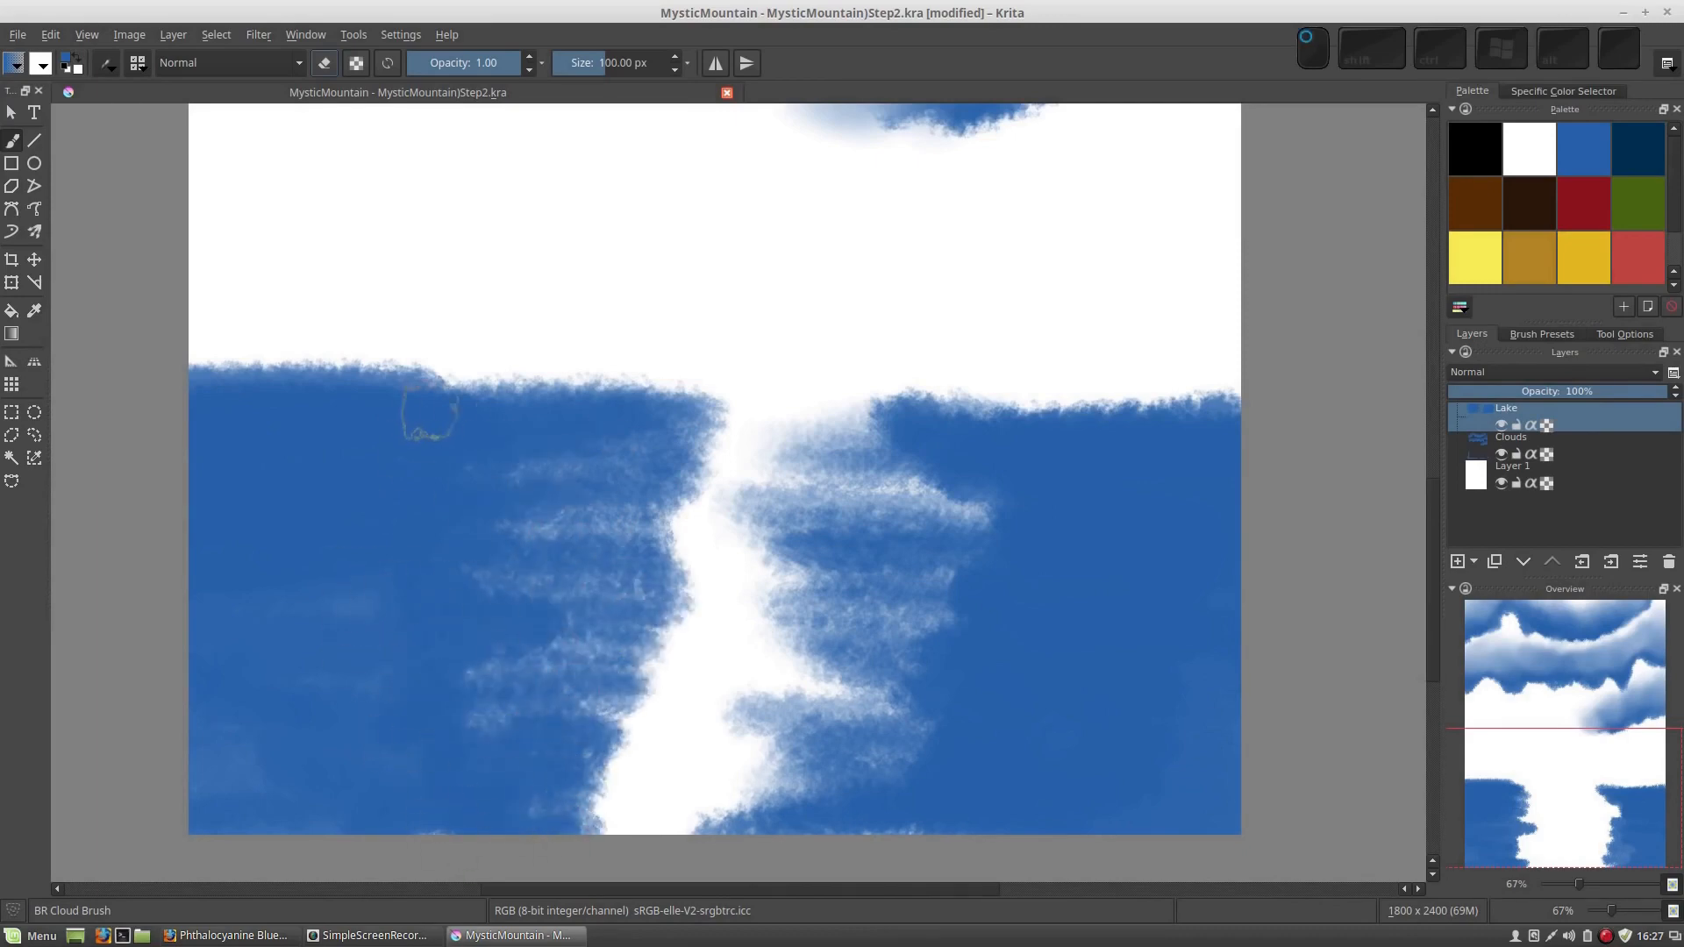
pyautogui.moveTo(1017, 356)
pyautogui.mouseDown()
pyautogui.moveTo(921, 386)
pyautogui.moveTo(1263, 386)
pyautogui.moveTo(951, 417)
pyautogui.moveTo(916, 401)
pyautogui.moveTo(1116, 377)
pyautogui.mouseUp()
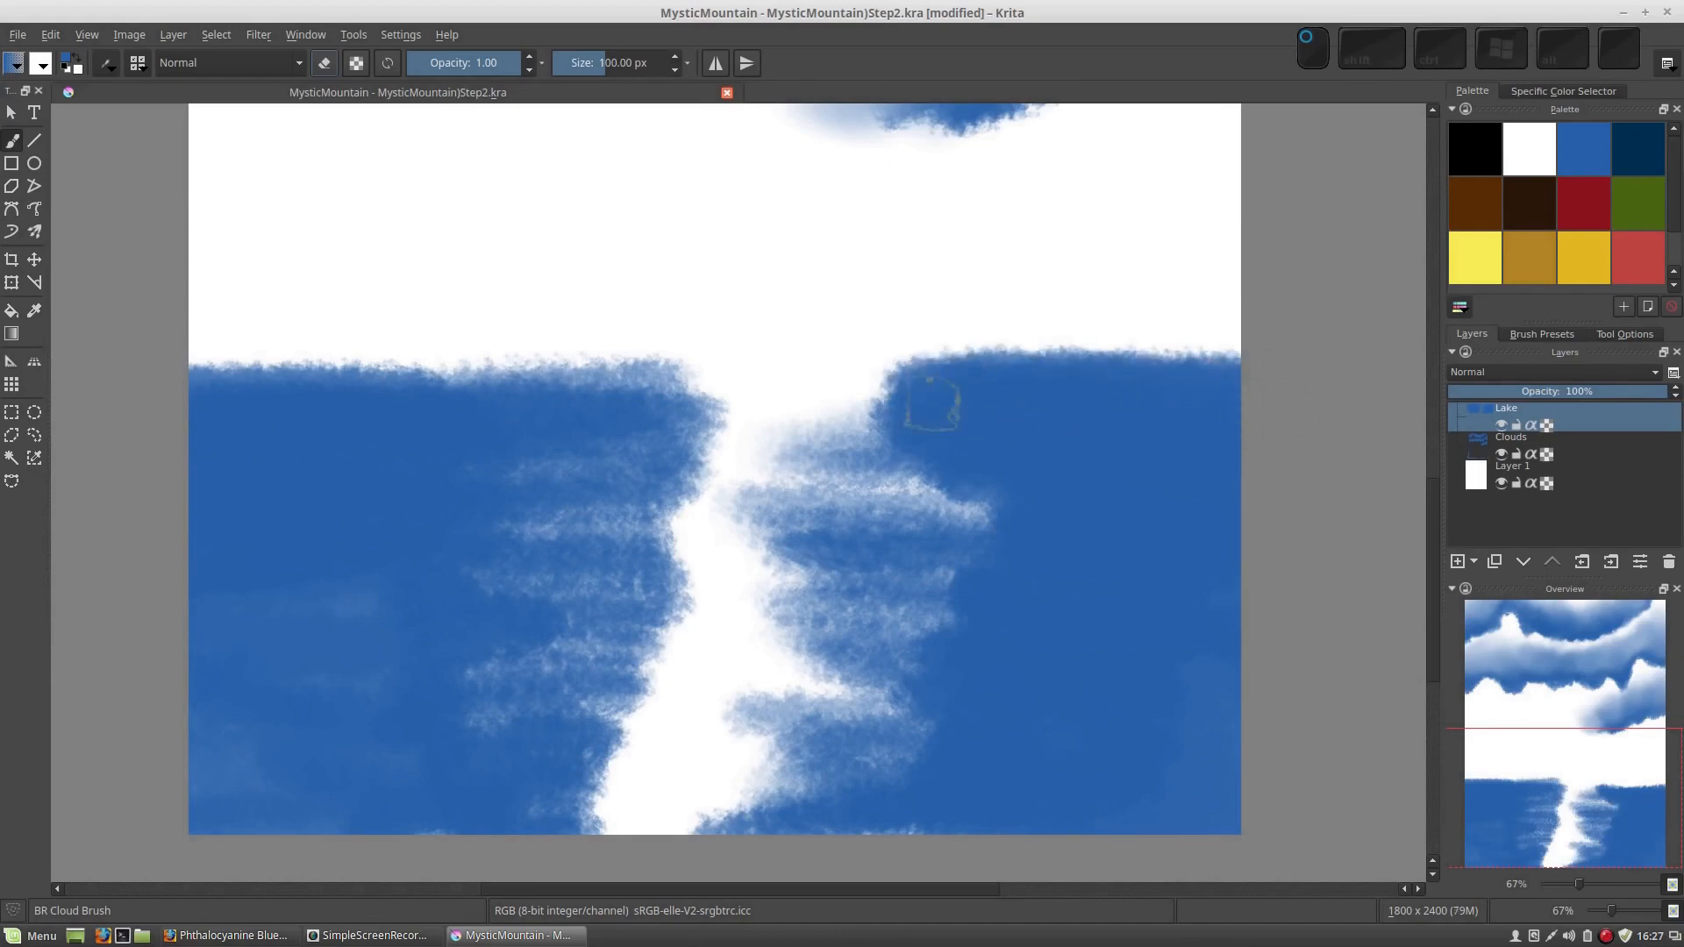
pyautogui.moveTo(427, 398)
pyautogui.mouseDown()
pyautogui.moveTo(645, 433)
pyautogui.moveTo(632, 530)
pyautogui.mouseUp()
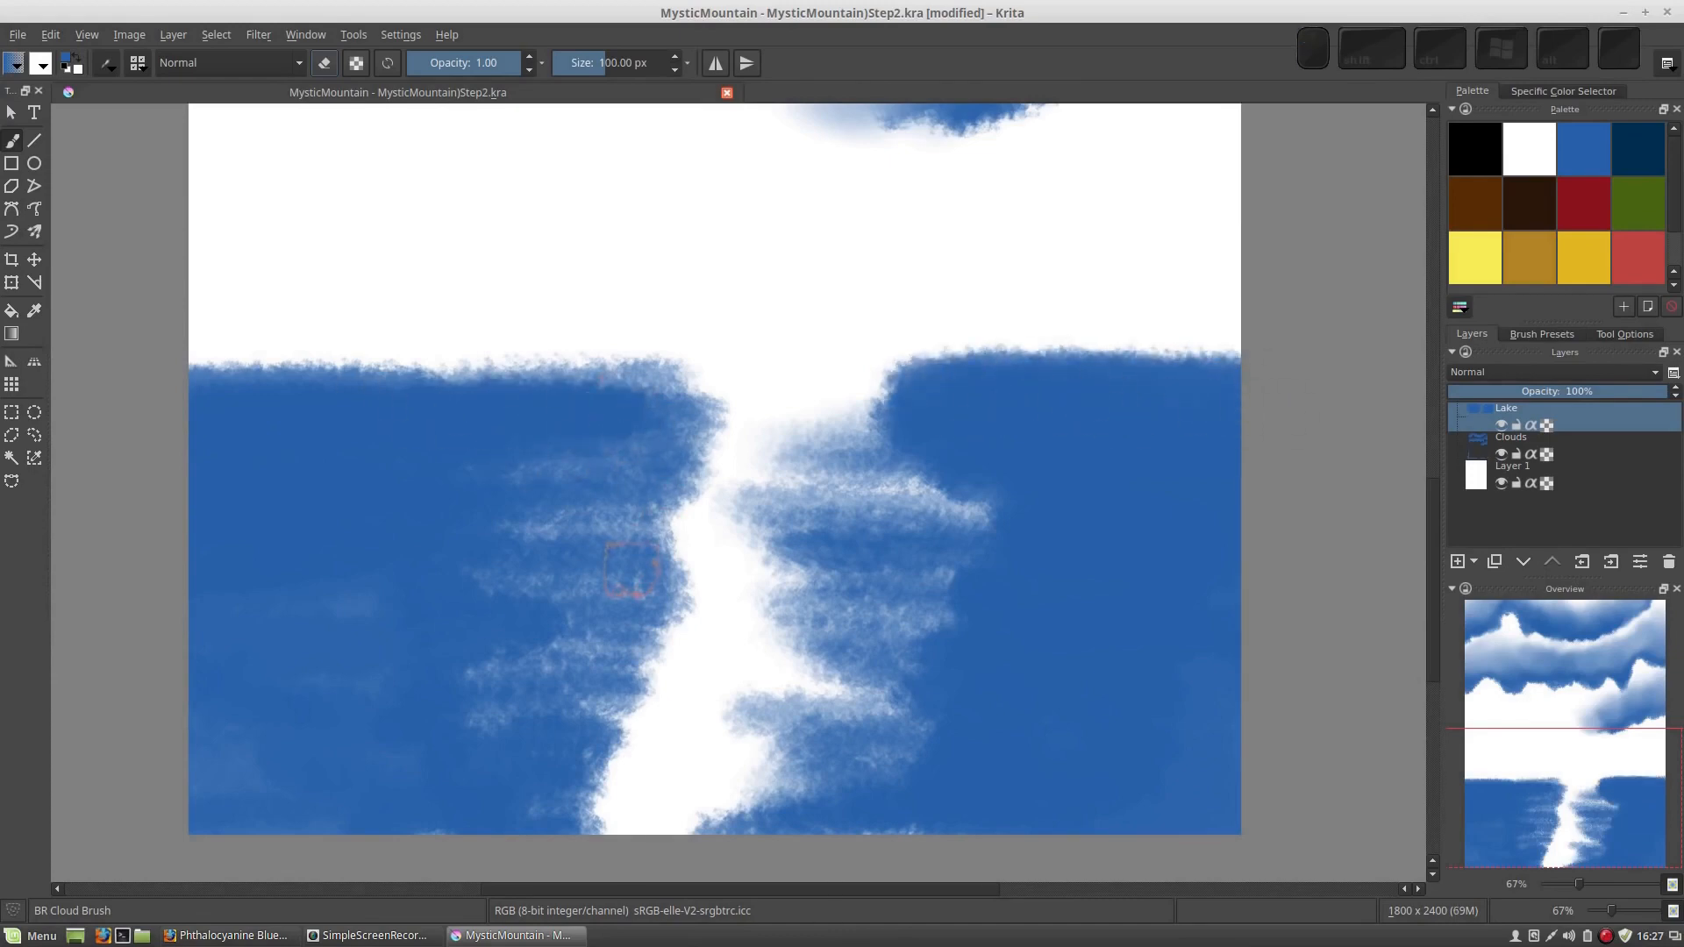
# Switch to the BR 2in Blender brush and smooth the right water area's upper edge with long horizontal strokes toward the white gap
pyautogui.scroll(-1, 745, 527)
pyautogui.rightClick(764, 562)
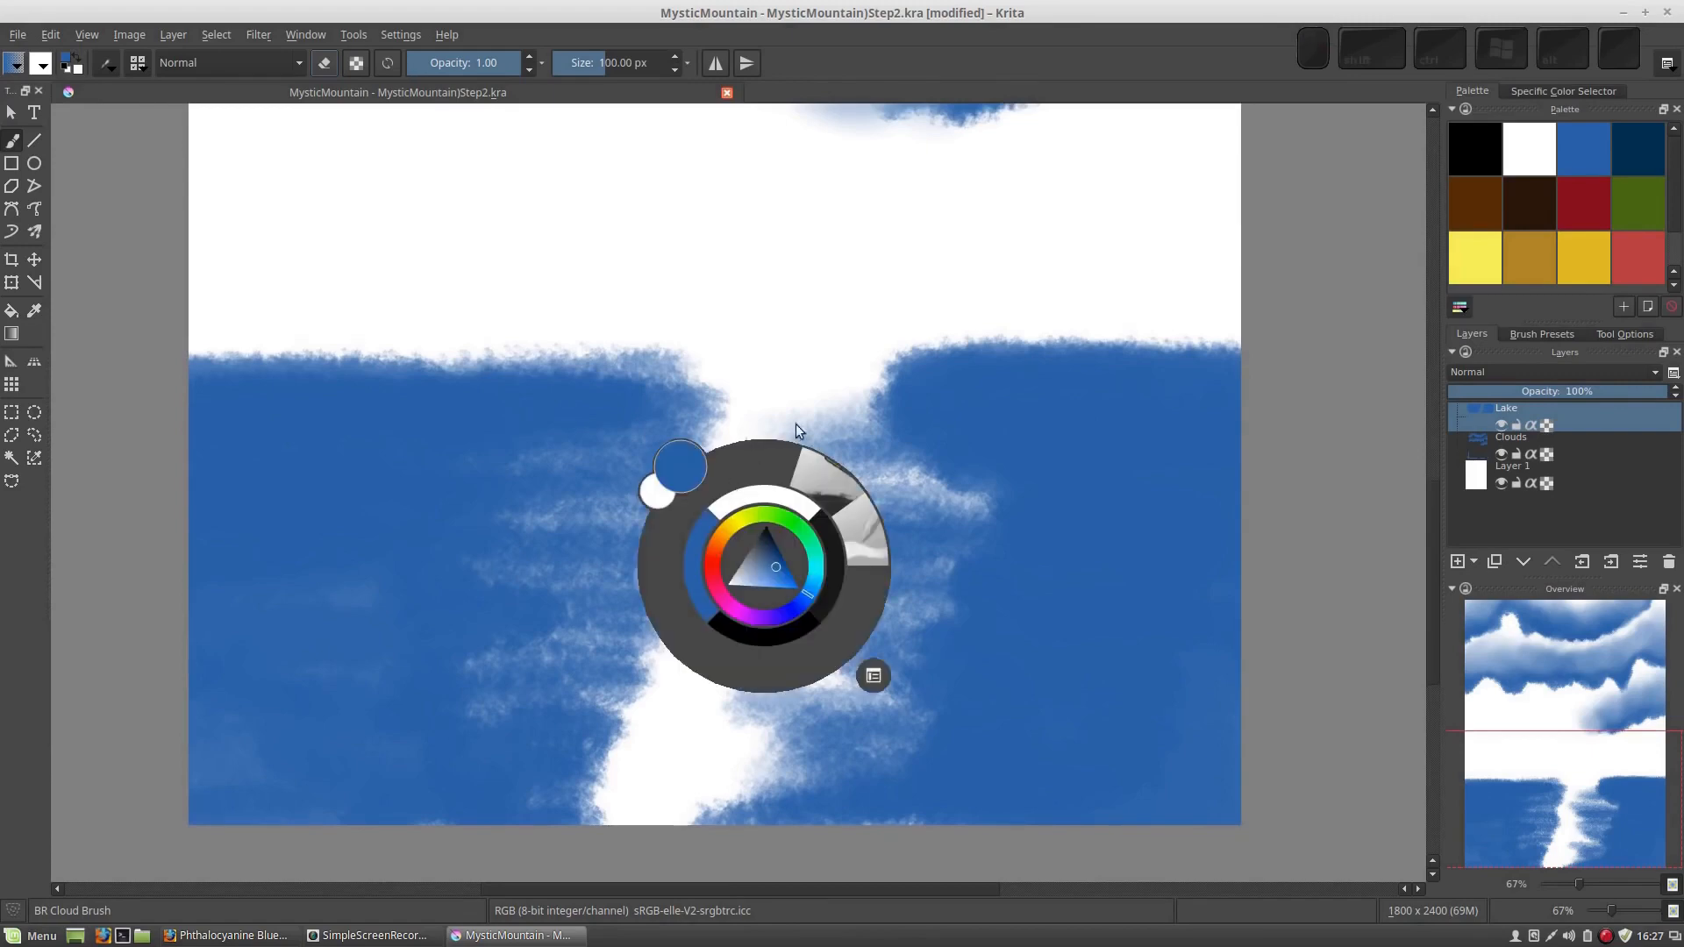
pyautogui.click(860, 548)
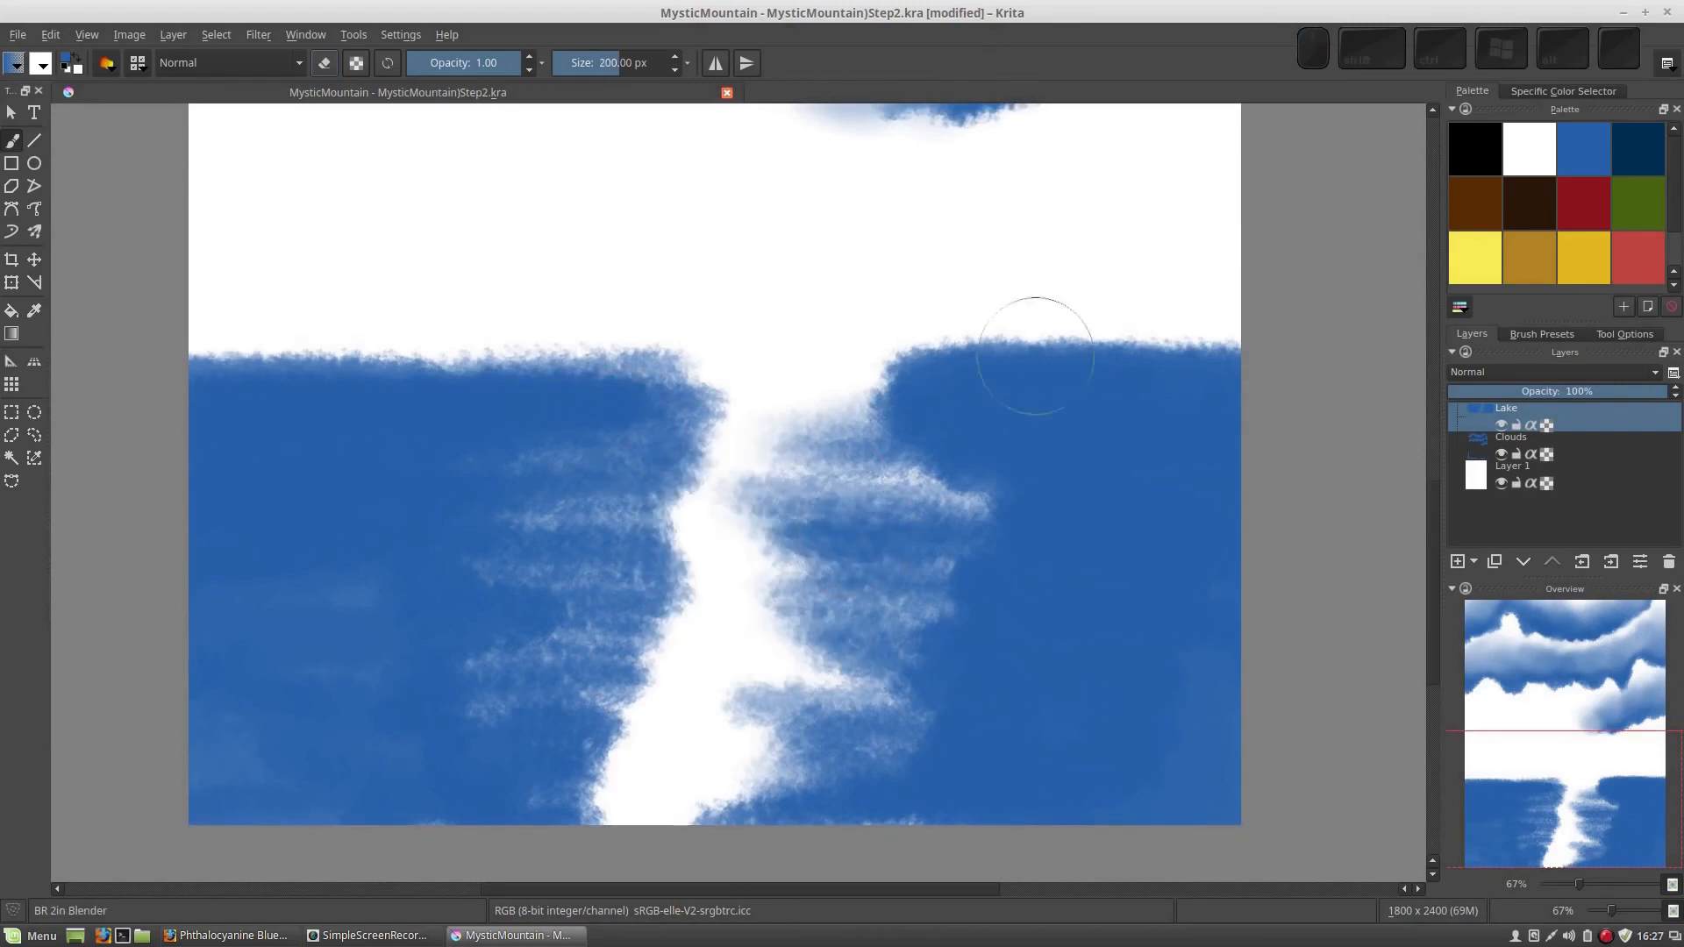
pyautogui.moveTo(1038, 364); pyautogui.dragTo(761, 395)
pyautogui.moveTo(1245, 425); pyautogui.dragTo(812, 402)
pyautogui.moveTo(1233, 387); pyautogui.dragTo(847, 377)
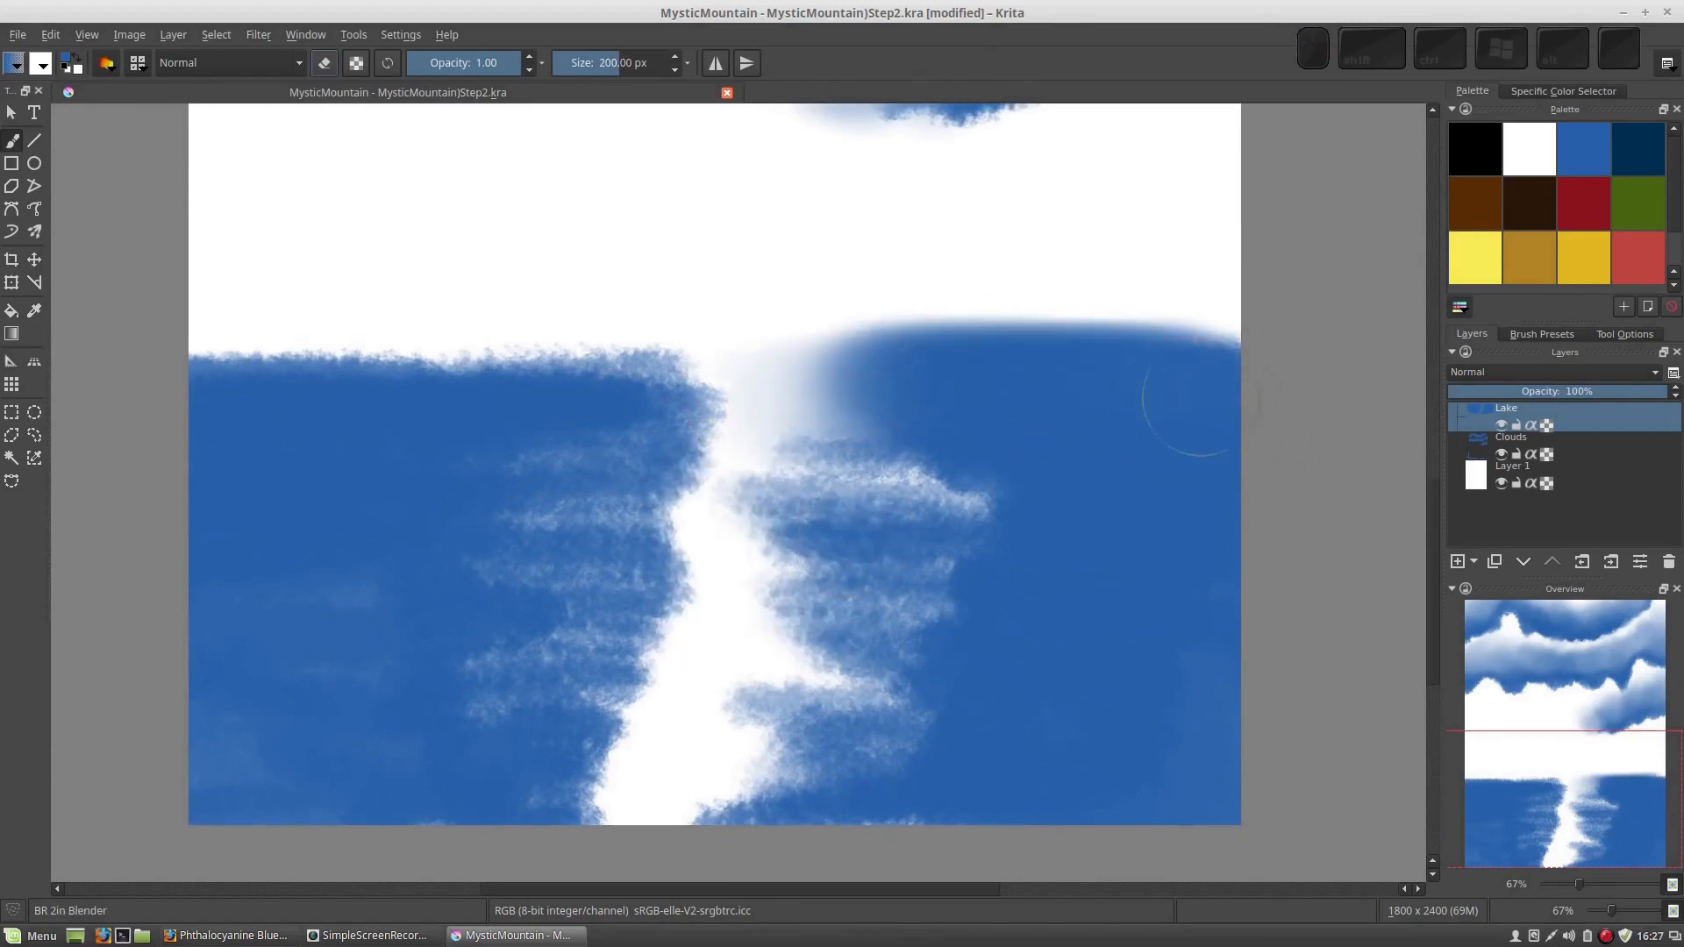
# Blend the rough streaks along the right water area's inner edge from the shoreline down to the canvas bottom with horizontal strokes
pyautogui.moveTo(1184, 406); pyautogui.dragTo(839, 409)
pyautogui.moveTo(1146, 461); pyautogui.dragTo(882, 480)
pyautogui.moveTo(1067, 500); pyautogui.dragTo(770, 506)
pyautogui.moveTo(1108, 478); pyautogui.dragTo(718, 482)
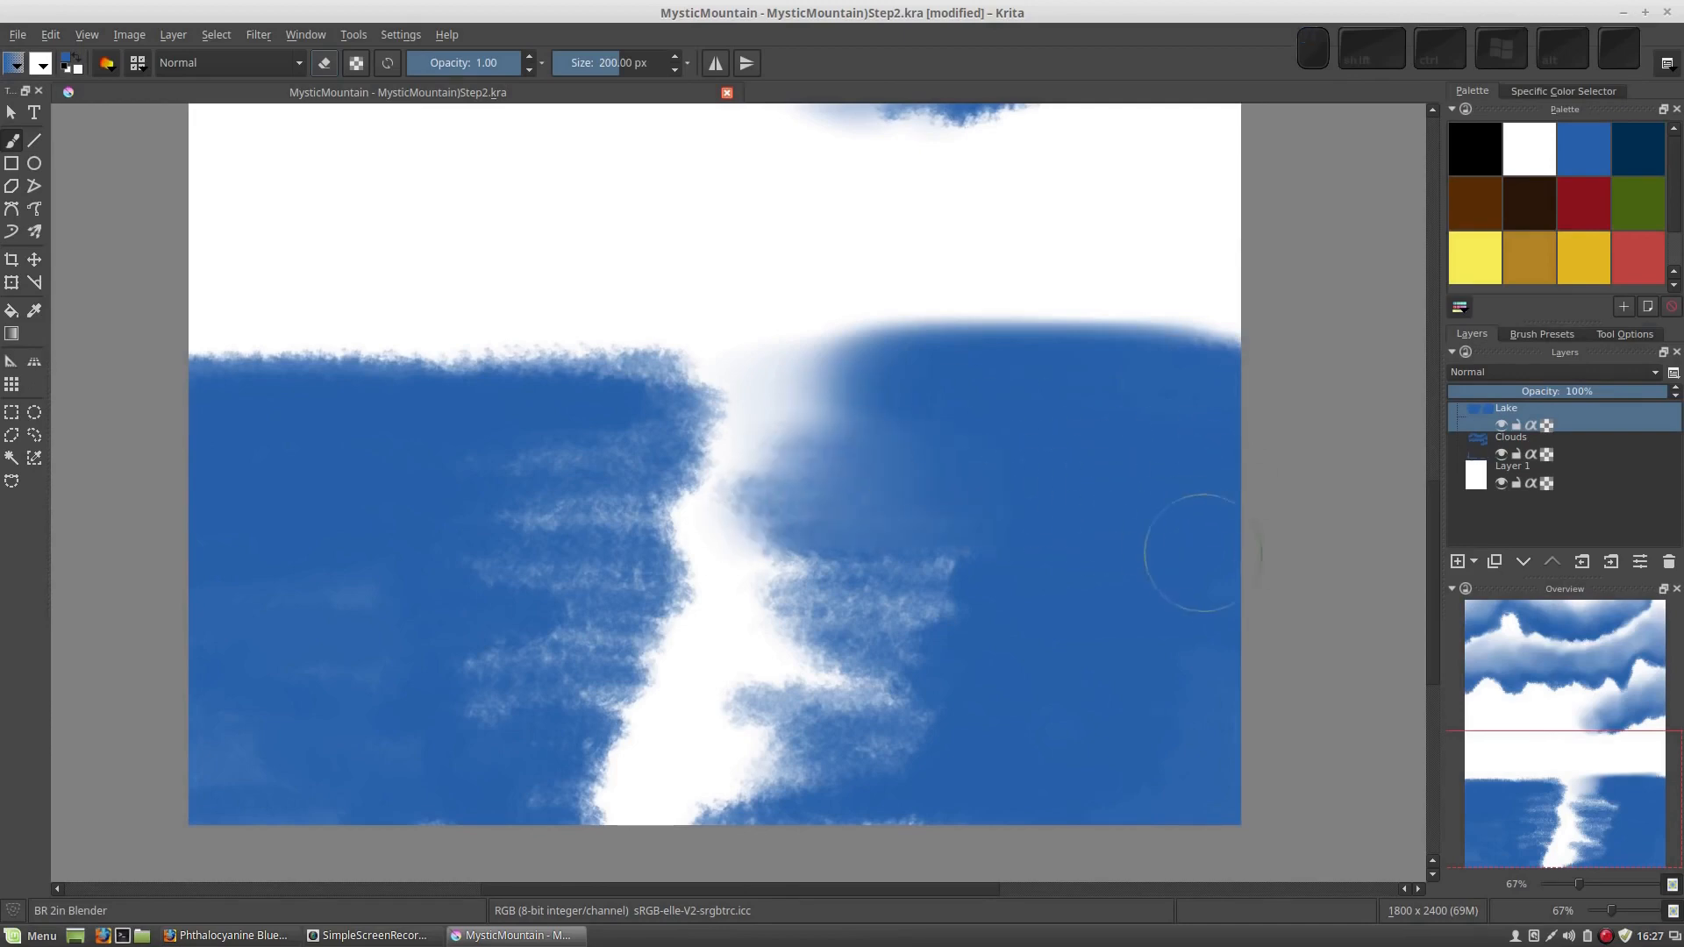
pyautogui.moveTo(1195, 552); pyautogui.dragTo(778, 565)
pyautogui.moveTo(1155, 597); pyautogui.dragTo(771, 646)
pyautogui.moveTo(982, 675); pyautogui.dragTo(693, 702)
pyautogui.moveTo(1000, 719); pyautogui.dragTo(667, 754)
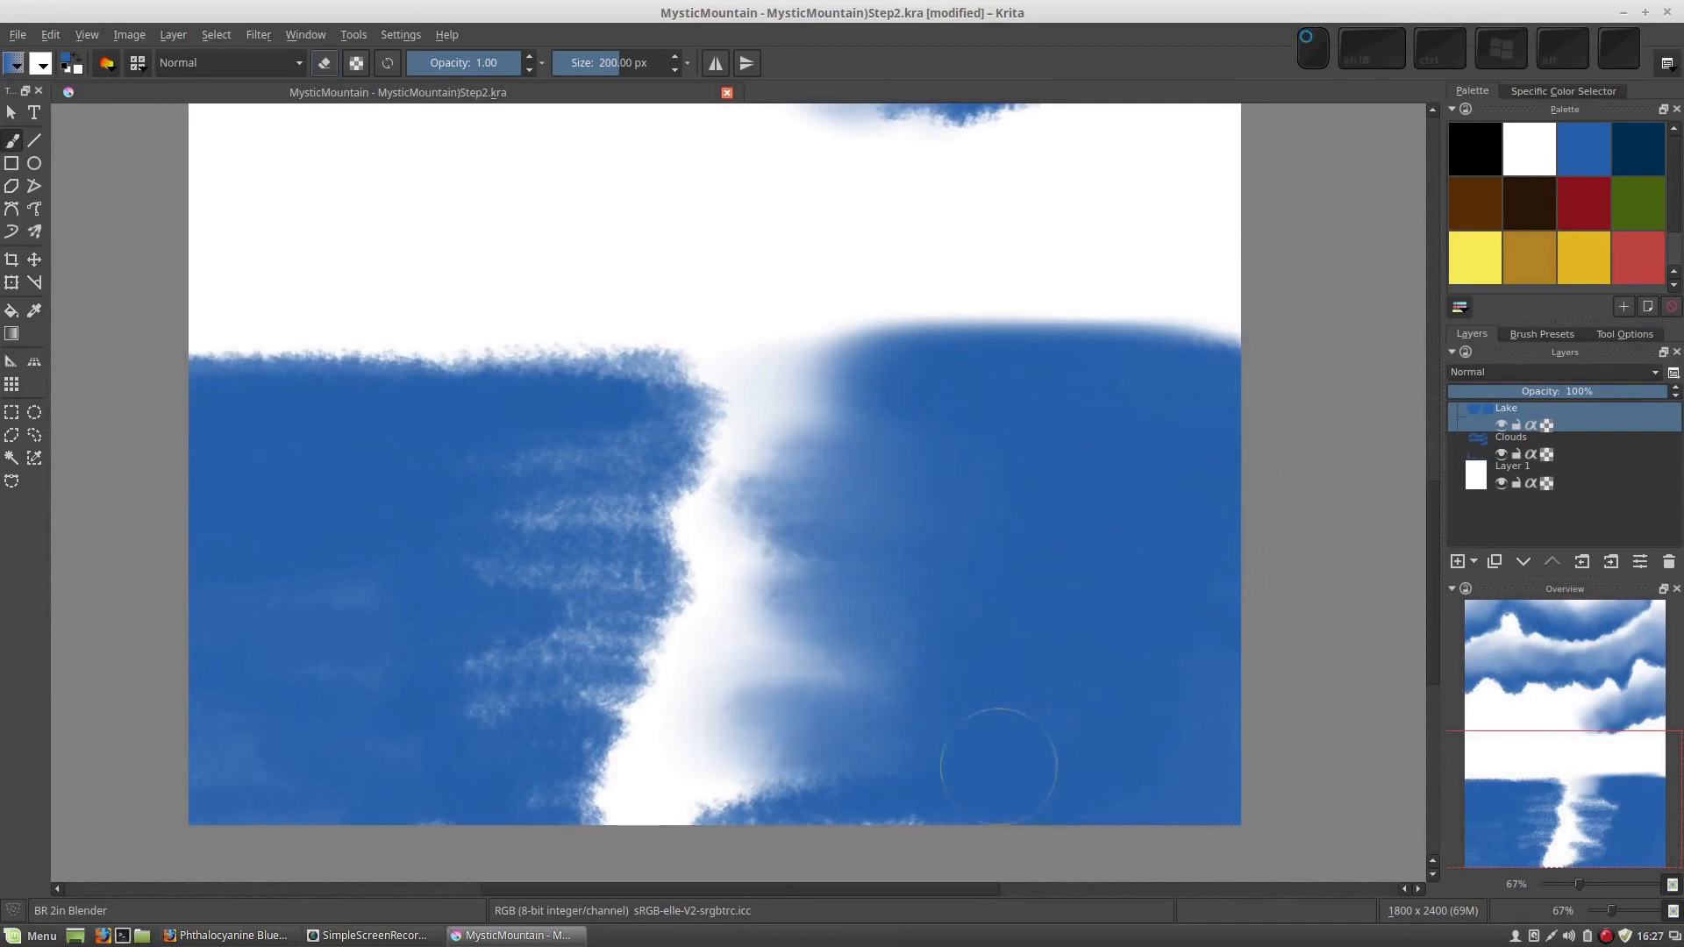
pyautogui.moveTo(1015, 752)
pyautogui.mouseDown()
pyautogui.moveTo(693, 804)
pyautogui.moveTo(1136, 805)
pyautogui.moveTo(930, 816)
pyautogui.mouseUp()
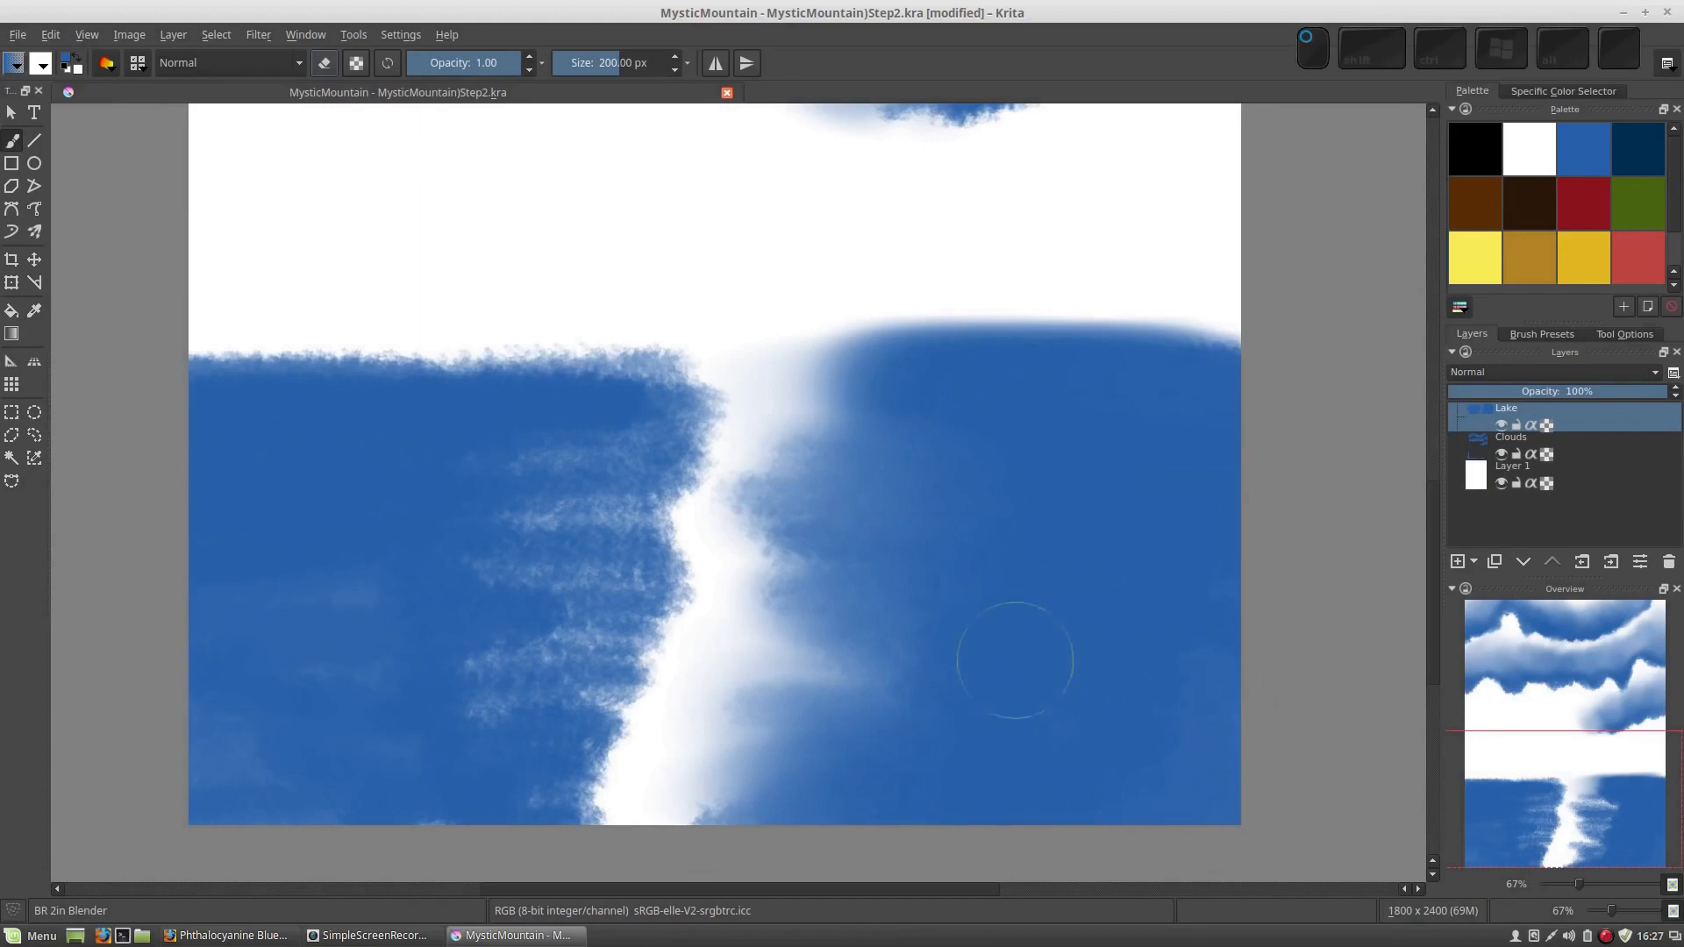
# Blend the left water area's upper edge and its streaks beside the white gap with horizontal strokes, working down to the lower part
pyautogui.moveTo(200, 362)
pyautogui.mouseDown()
pyautogui.moveTo(226, 387)
pyautogui.moveTo(582, 345)
pyautogui.moveTo(675, 372)
pyautogui.moveTo(715, 452)
pyautogui.mouseUp()
pyautogui.moveTo(331, 482); pyautogui.dragTo(719, 500)
pyautogui.moveTo(421, 492); pyautogui.dragTo(723, 539)
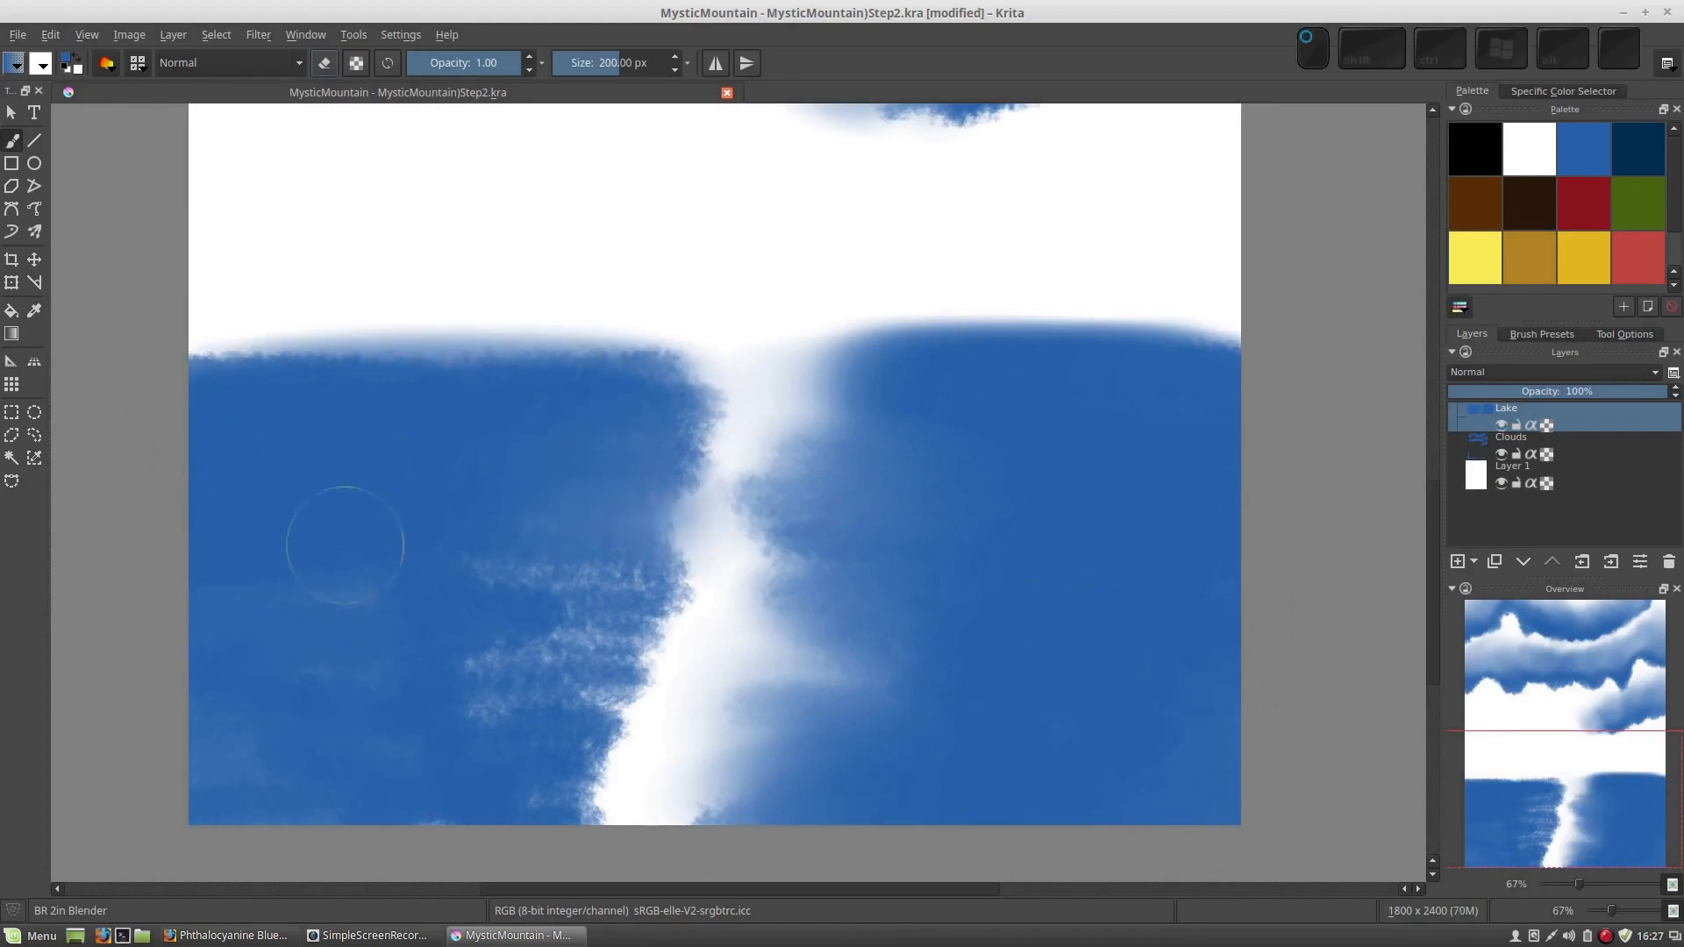
pyautogui.moveTo(339, 544); pyautogui.dragTo(746, 588)
pyautogui.moveTo(400, 537); pyautogui.dragTo(683, 539)
pyautogui.moveTo(507, 465); pyautogui.dragTo(671, 467)
pyautogui.moveTo(485, 390); pyautogui.dragTo(571, 376)
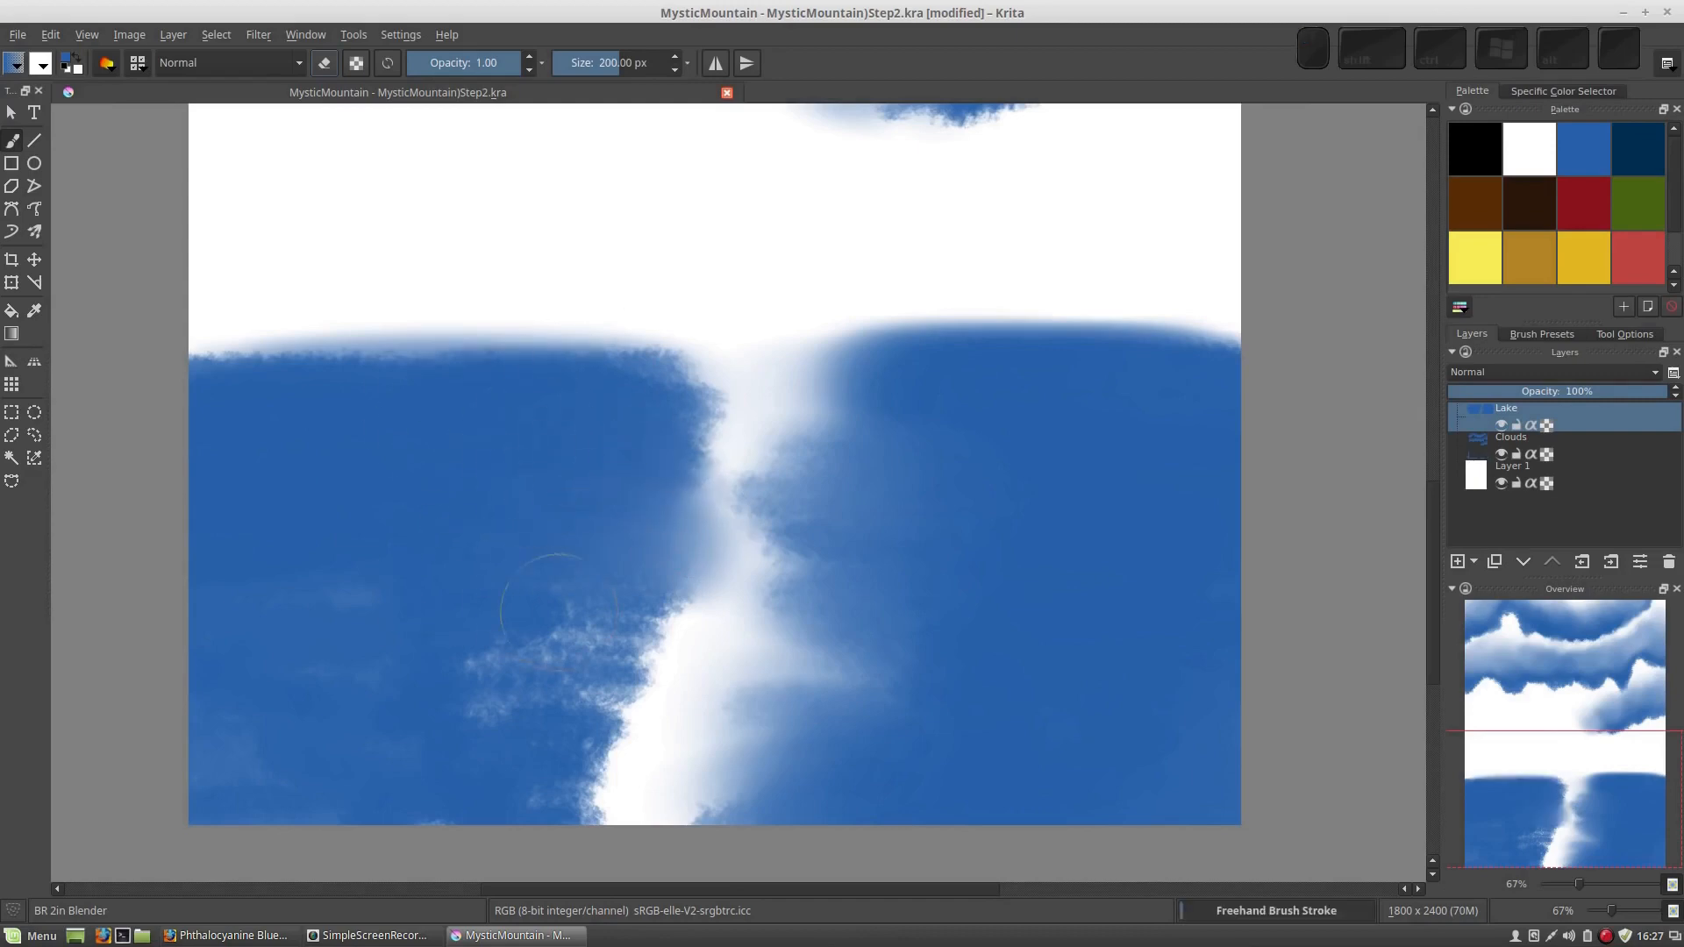
pyautogui.moveTo(426, 595)
pyautogui.mouseDown()
pyautogui.moveTo(689, 604)
pyautogui.moveTo(646, 669)
pyautogui.mouseUp()
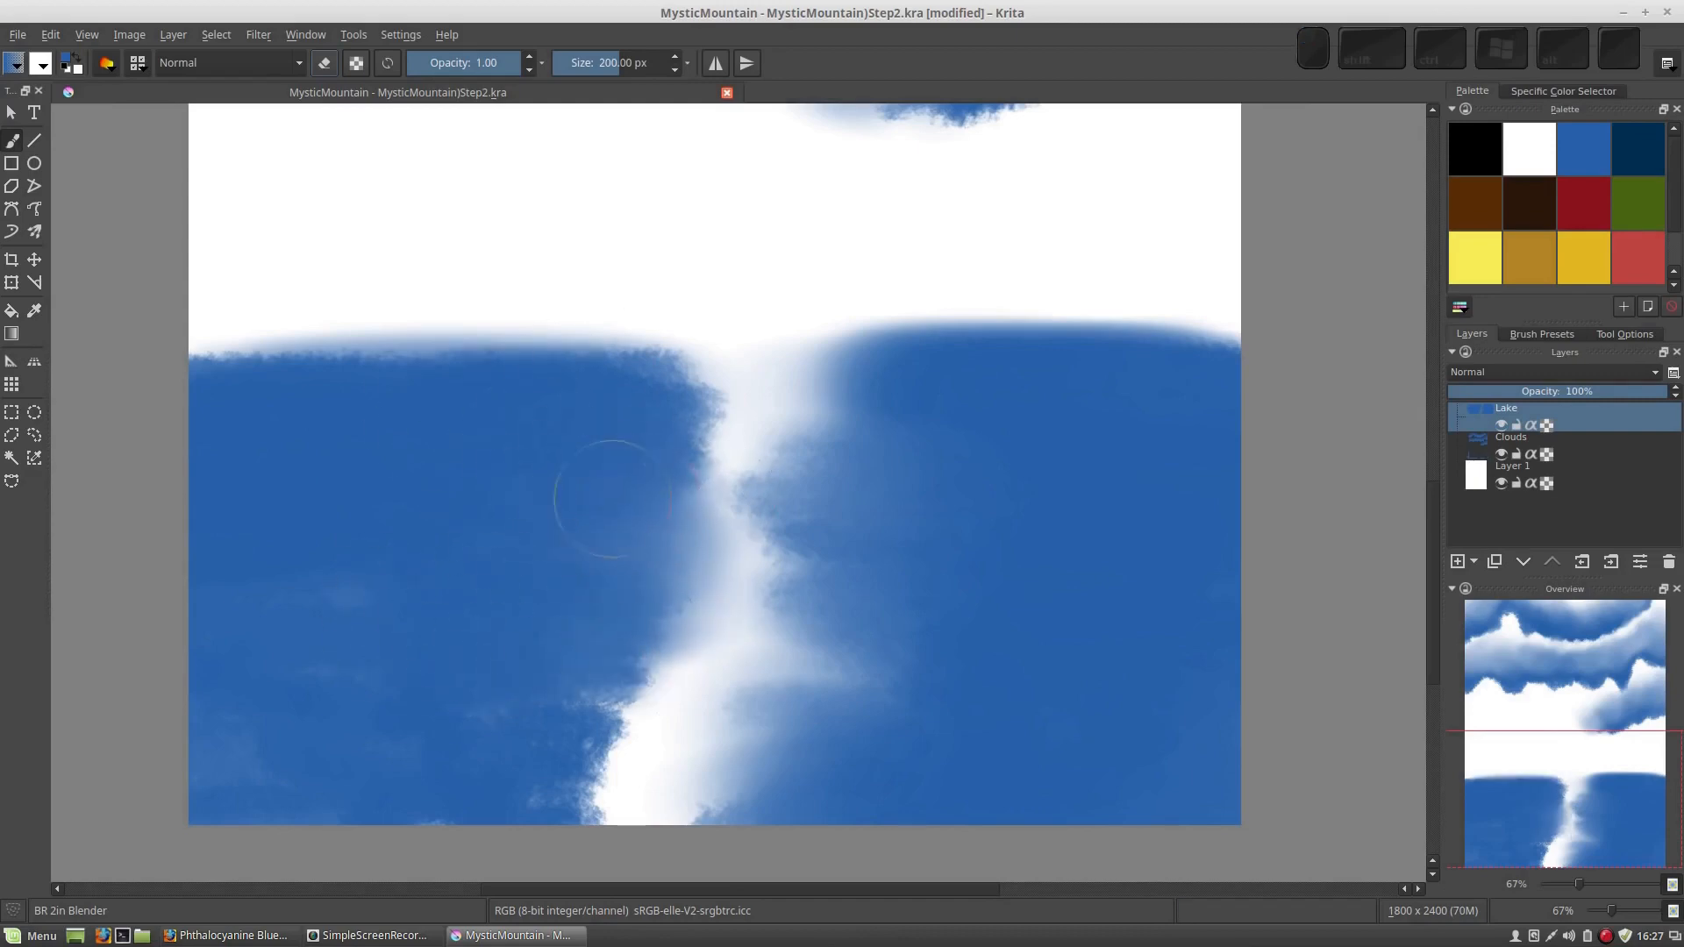
# Spread the lower white gap into the left water and blend upward along the right water's inner edge, undoing the stroke that crosses the right water
pyautogui.moveTo(653, 732); pyautogui.dragTo(430, 746)
pyautogui.moveTo(671, 763)
pyautogui.mouseDown()
pyautogui.moveTo(409, 773)
pyautogui.moveTo(667, 790)
pyautogui.moveTo(522, 810)
pyautogui.moveTo(869, 787)
pyautogui.moveTo(609, 784)
pyautogui.moveTo(765, 706)
pyautogui.moveTo(685, 713)
pyautogui.moveTo(865, 631)
pyautogui.moveTo(693, 685)
pyautogui.moveTo(818, 656)
pyautogui.moveTo(800, 627)
pyautogui.moveTo(714, 618)
pyautogui.moveTo(892, 577)
pyautogui.moveTo(717, 534)
pyautogui.moveTo(766, 504)
pyautogui.moveTo(823, 521)
pyautogui.moveTo(700, 488)
pyautogui.moveTo(792, 459)
pyautogui.mouseUp()
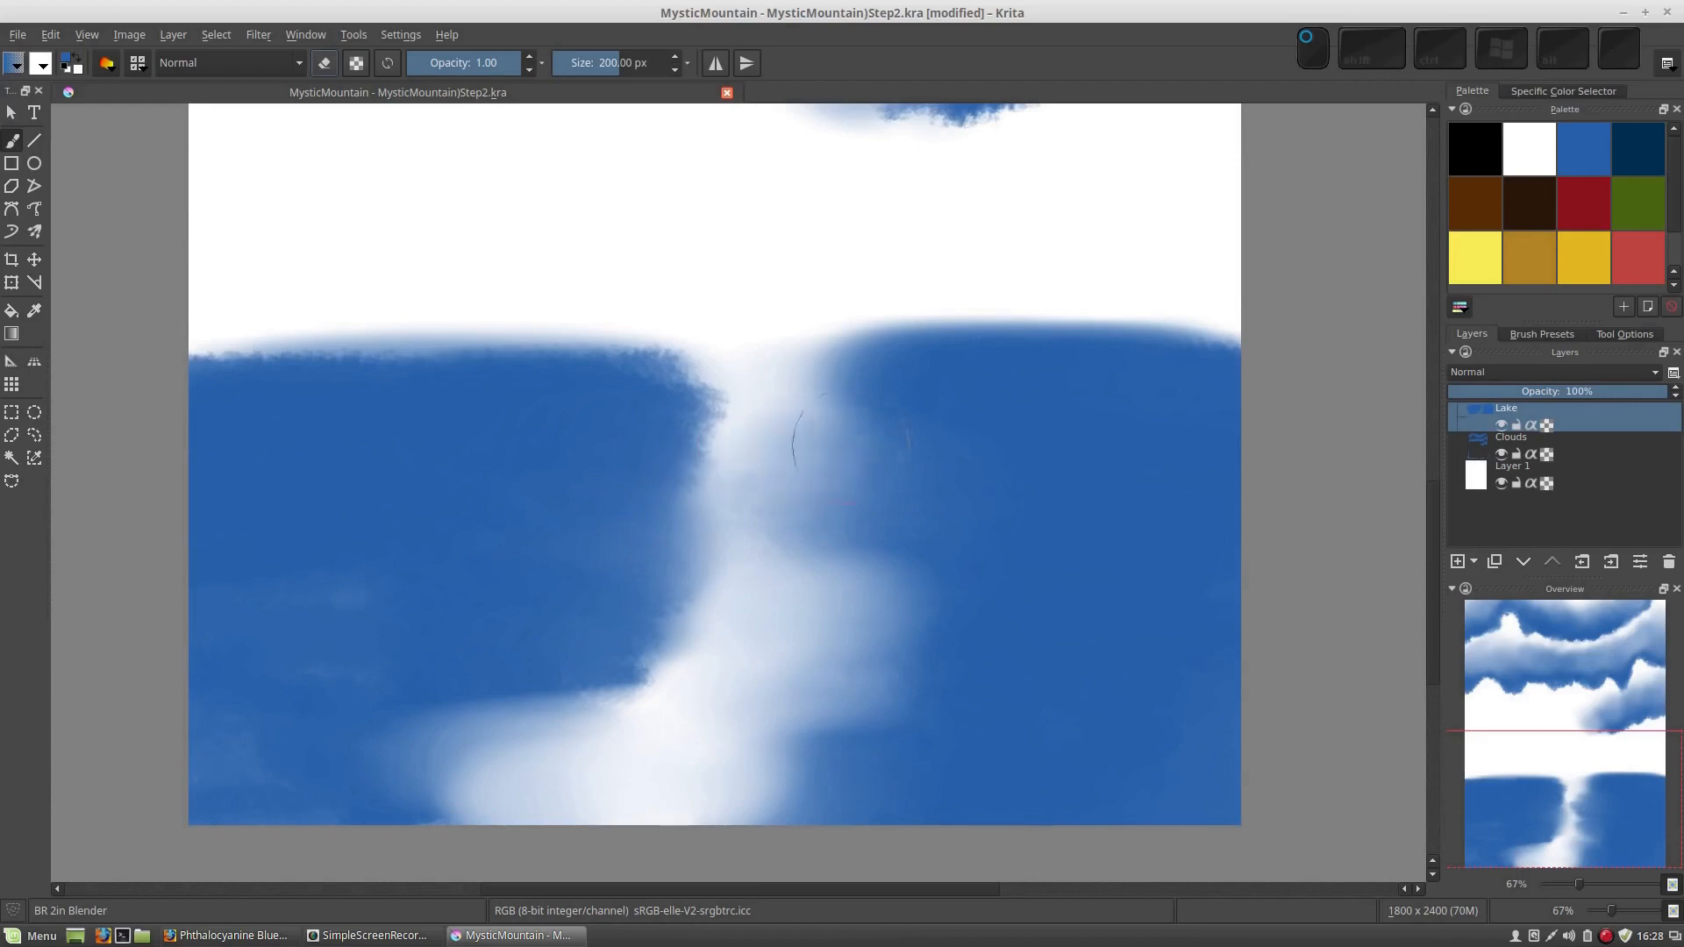
pyautogui.moveTo(752, 484)
pyautogui.mouseDown()
pyautogui.moveTo(923, 479)
pyautogui.moveTo(1333, 500)
pyautogui.mouseUp()
pyautogui.hotkey('ctrl', 'z')
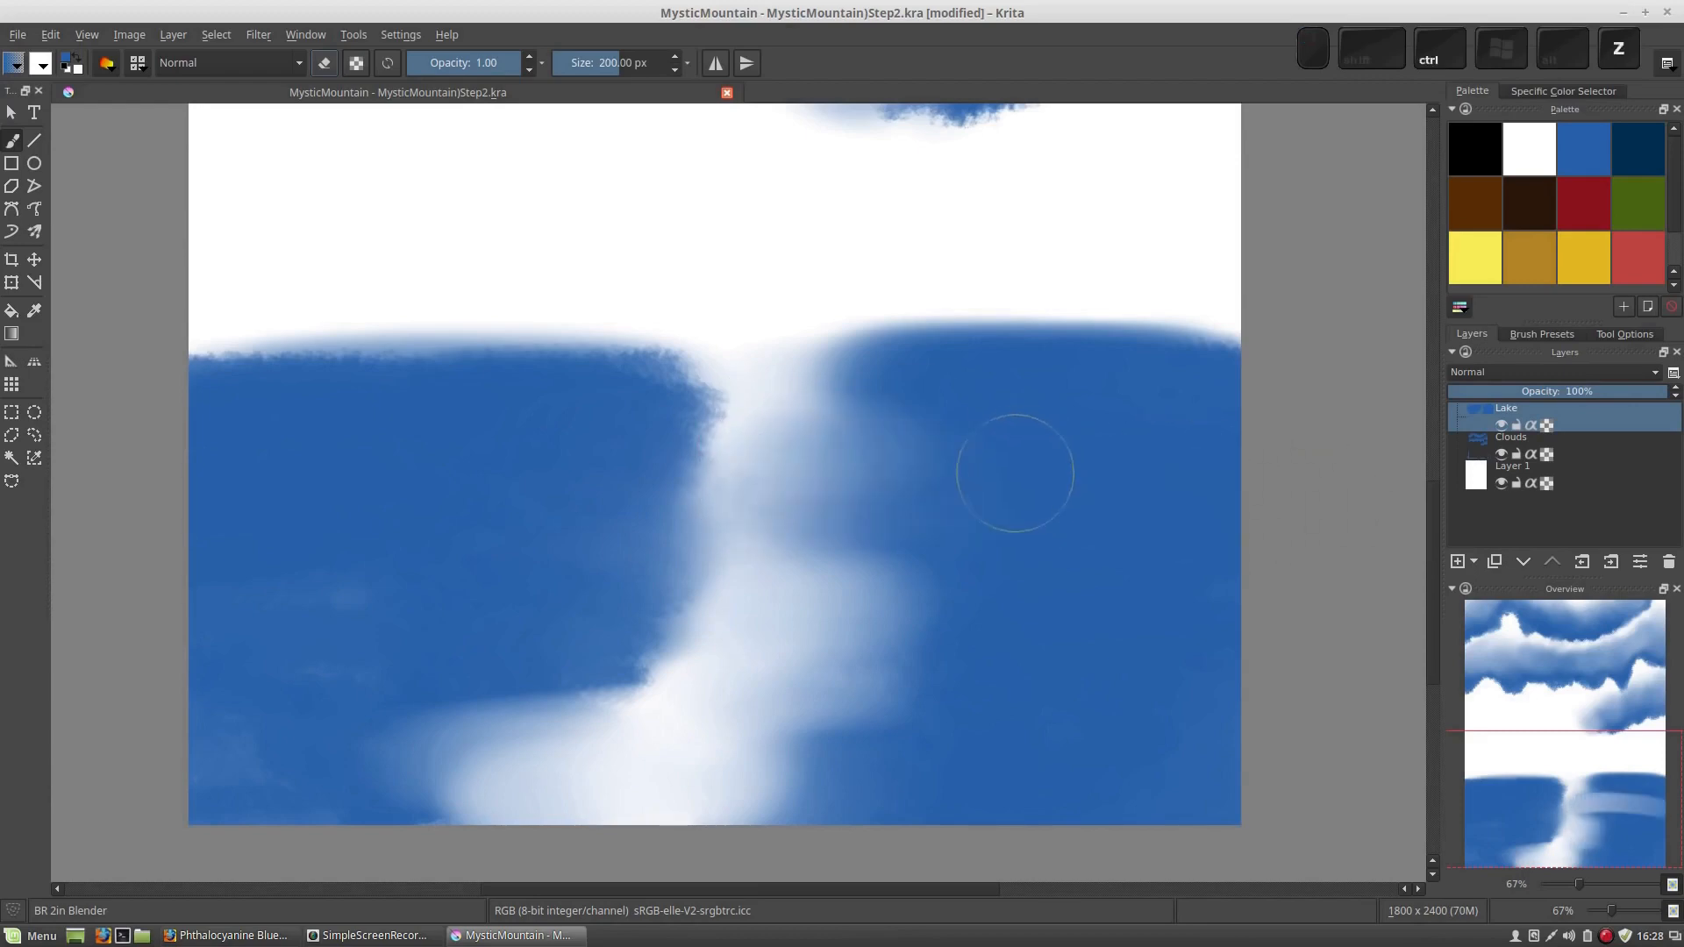
pyautogui.moveTo(859, 520); pyautogui.dragTo(873, 548)
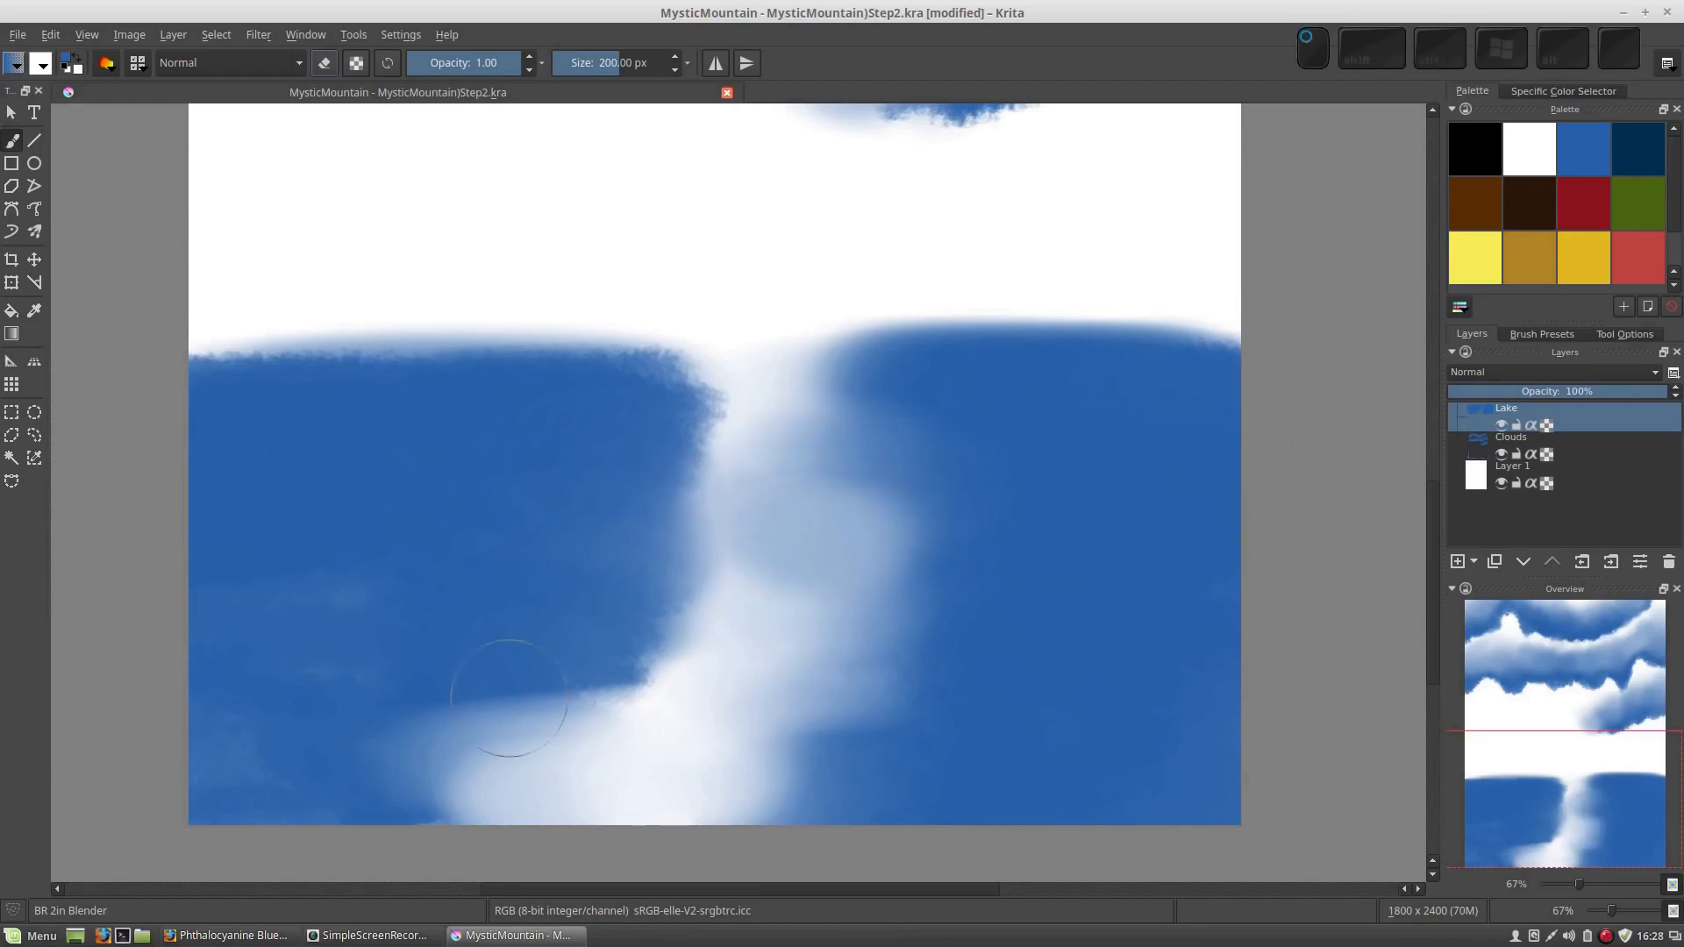
# Soften the left water area's inner edge along its full height and smooth the pale patch beside the right water area
pyautogui.moveTo(410, 744)
pyautogui.mouseDown()
pyautogui.moveTo(516, 711)
pyautogui.moveTo(477, 712)
pyautogui.moveTo(482, 687)
pyautogui.moveTo(320, 765)
pyautogui.moveTo(518, 781)
pyautogui.moveTo(292, 787)
pyautogui.moveTo(546, 778)
pyautogui.mouseUp()
pyautogui.moveTo(347, 677)
pyautogui.mouseDown()
pyautogui.moveTo(386, 655)
pyautogui.moveTo(714, 646)
pyautogui.mouseUp()
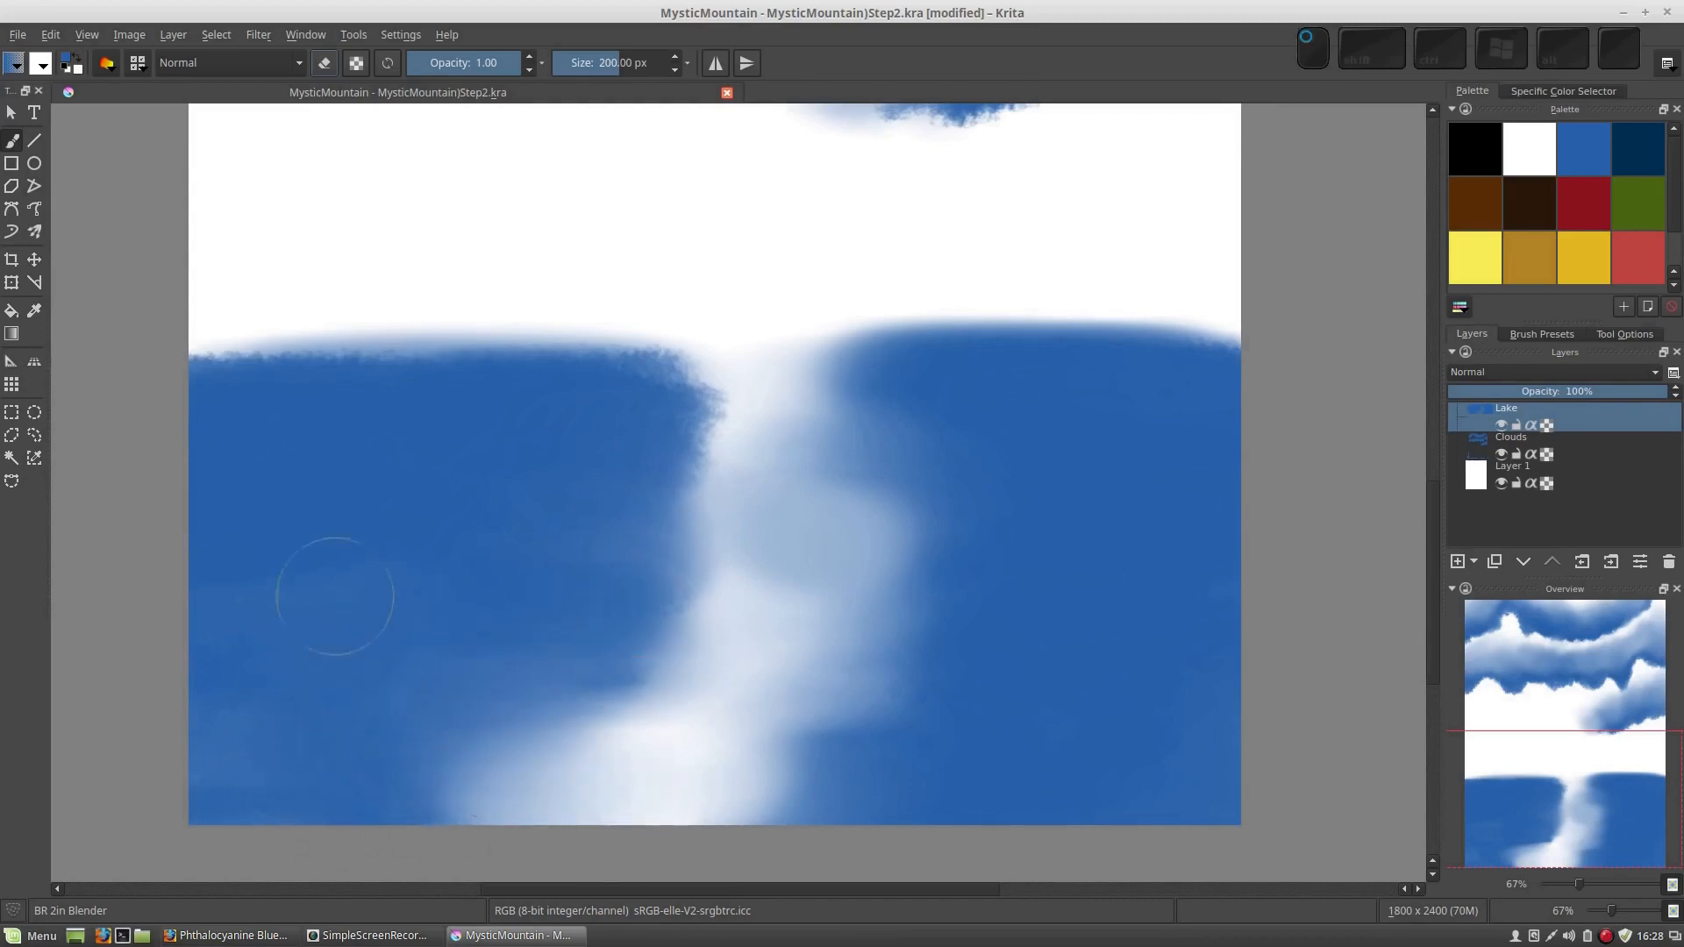
pyautogui.moveTo(504, 437)
pyautogui.mouseDown()
pyautogui.moveTo(626, 360)
pyautogui.moveTo(765, 378)
pyautogui.moveTo(520, 431)
pyautogui.moveTo(765, 454)
pyautogui.moveTo(761, 419)
pyautogui.moveTo(643, 412)
pyautogui.moveTo(696, 483)
pyautogui.moveTo(765, 525)
pyautogui.moveTo(767, 589)
pyautogui.moveTo(727, 624)
pyautogui.moveTo(588, 640)
pyautogui.moveTo(620, 696)
pyautogui.mouseUp()
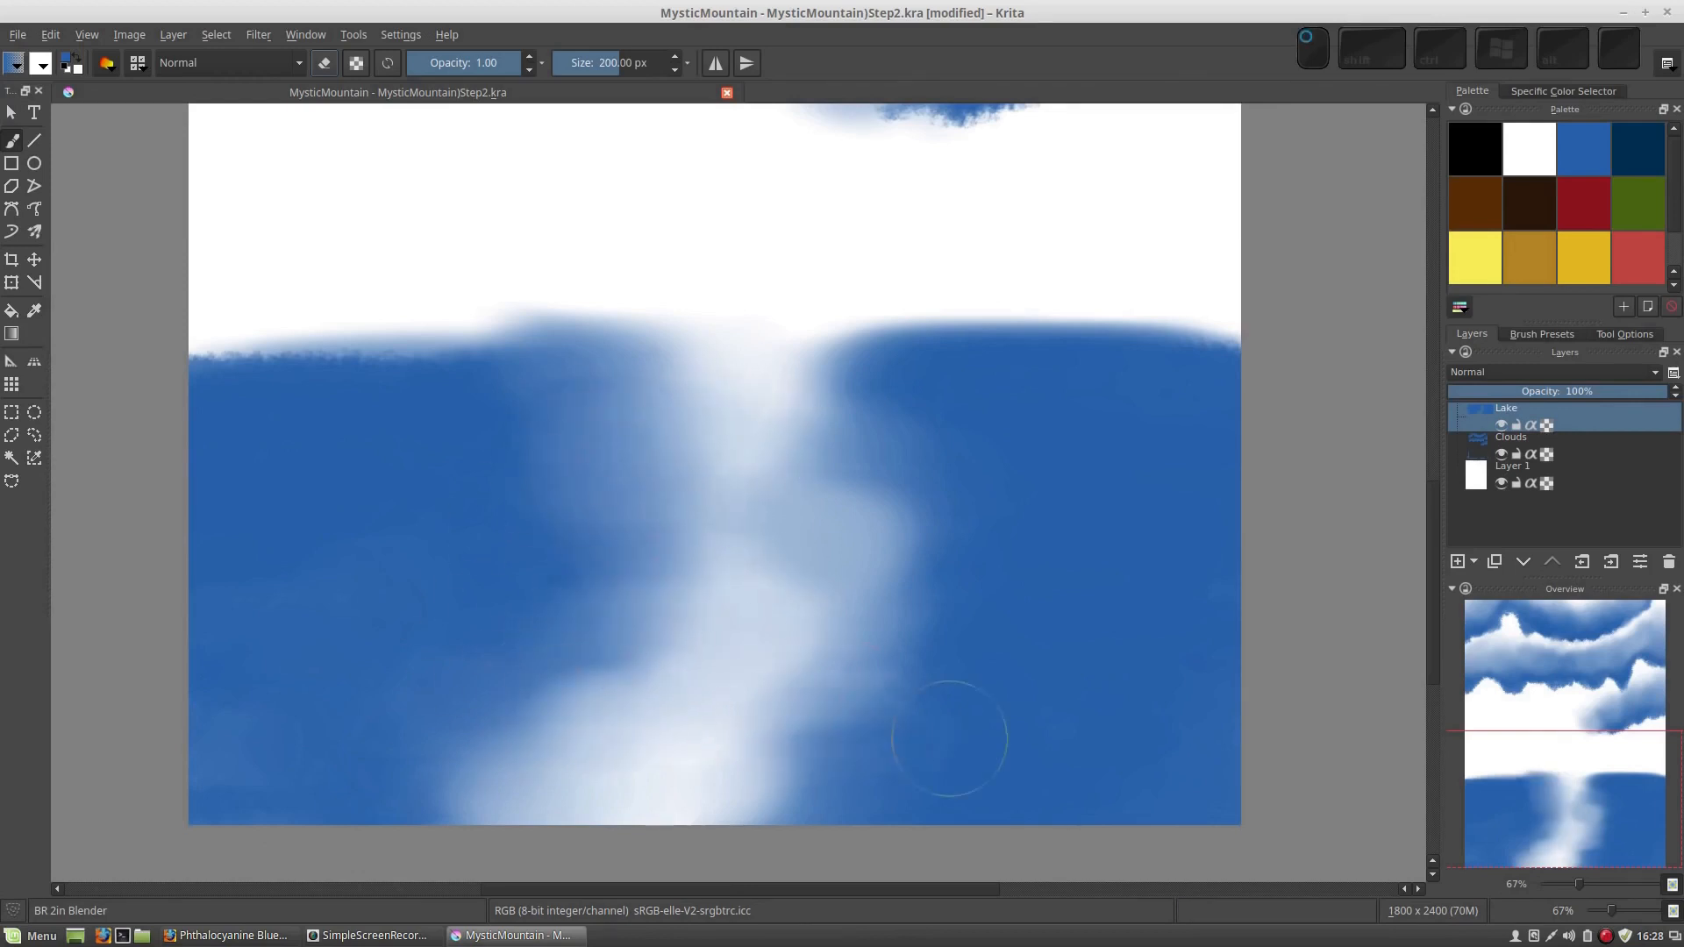
pyautogui.moveTo(794, 740)
pyautogui.mouseDown()
pyautogui.moveTo(937, 711)
pyautogui.moveTo(921, 614)
pyautogui.moveTo(860, 551)
pyautogui.mouseUp()
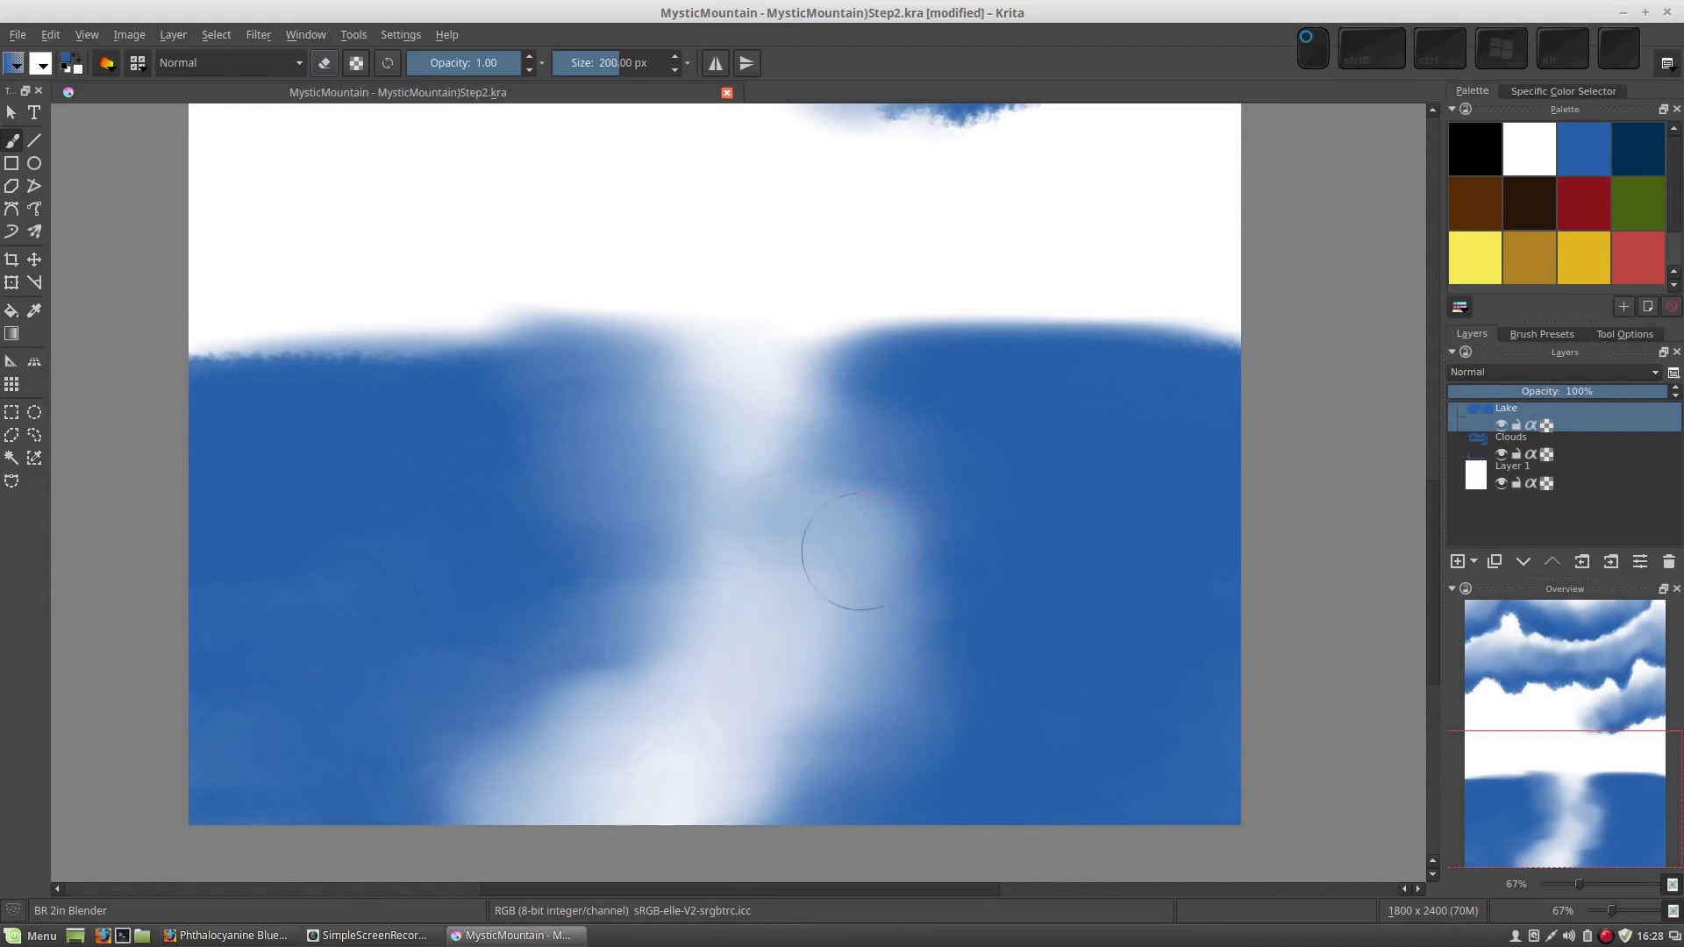
pyautogui.moveTo(742, 458); pyautogui.dragTo(868, 425)
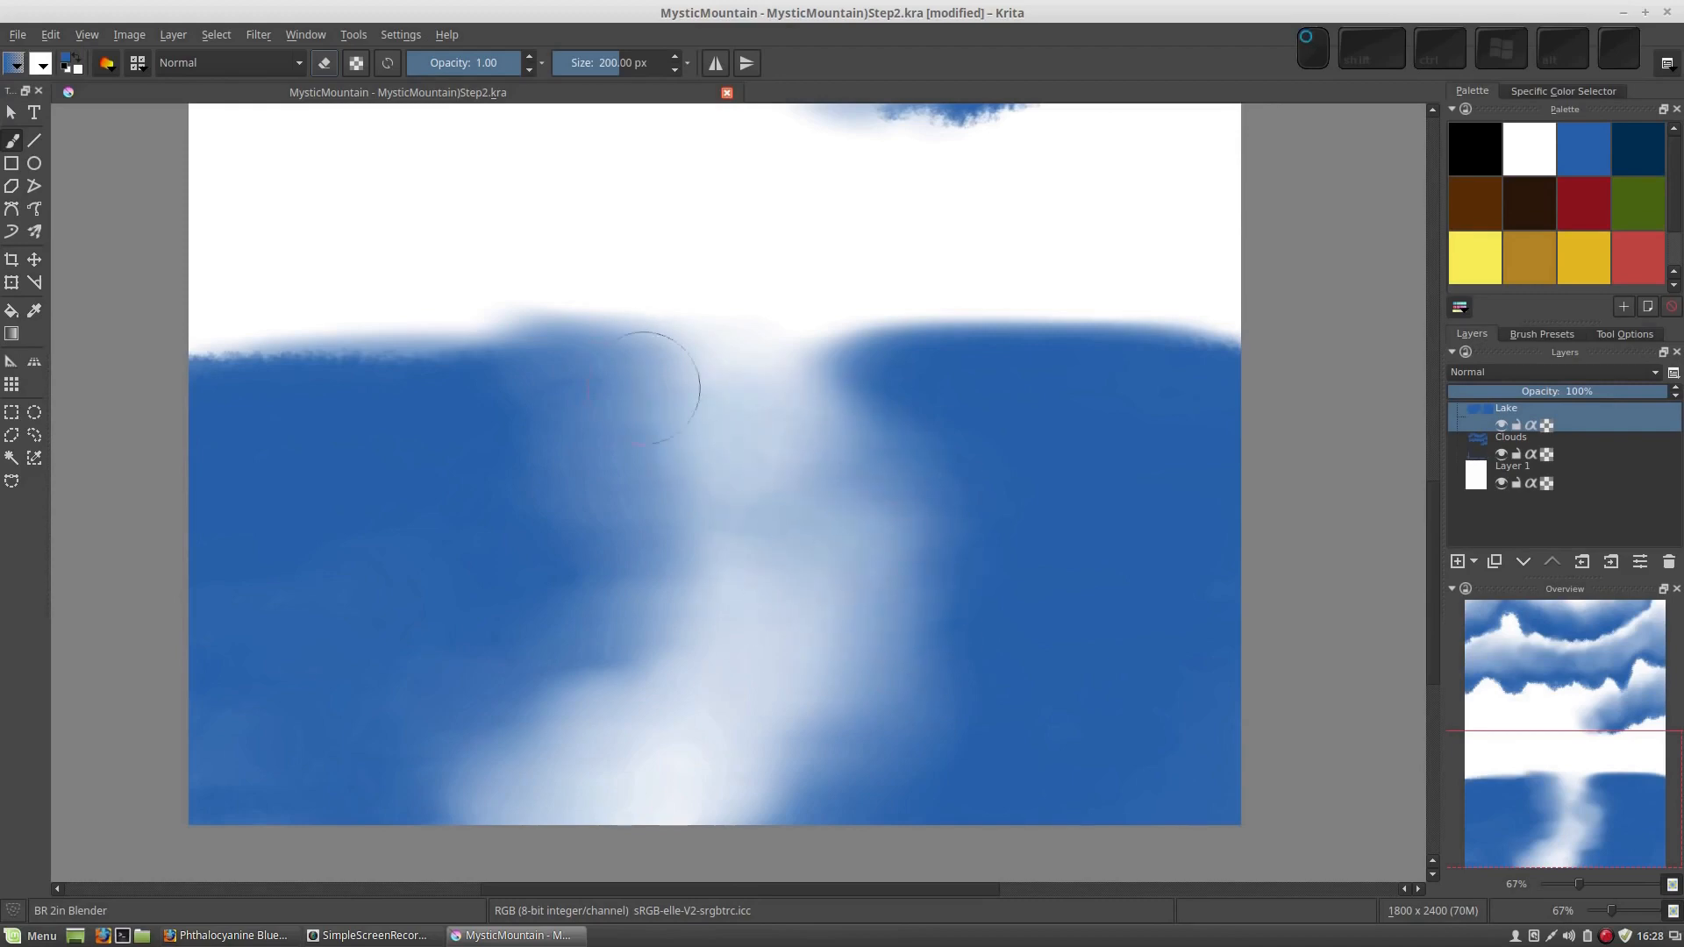
# Smooth the left water's upper and inner edges, the right water's upper corner beside the gap, and both water areas along the canvas bottom
pyautogui.moveTo(536, 392)
pyautogui.mouseDown()
pyautogui.moveTo(219, 377)
pyautogui.moveTo(421, 360)
pyautogui.mouseUp()
pyautogui.moveTo(481, 494)
pyautogui.mouseDown()
pyautogui.moveTo(736, 509)
pyautogui.moveTo(750, 561)
pyautogui.moveTo(654, 684)
pyautogui.moveTo(519, 691)
pyautogui.mouseUp()
pyautogui.moveTo(917, 355); pyautogui.dragTo(840, 356)
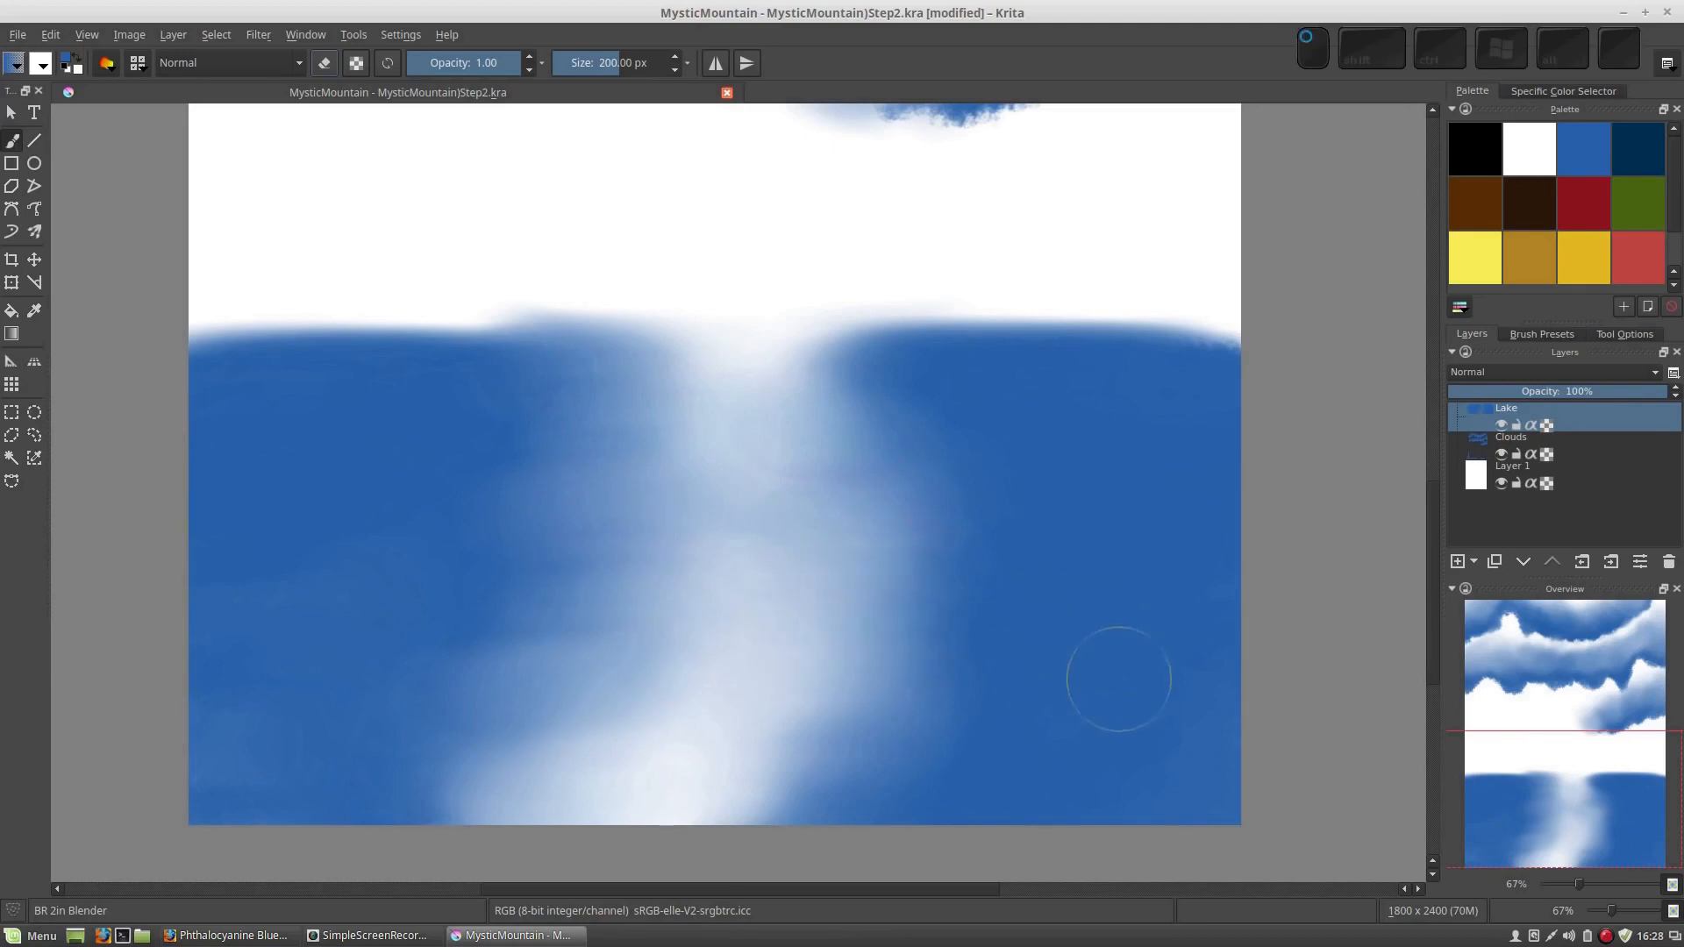
pyautogui.moveTo(1014, 775); pyautogui.dragTo(755, 793)
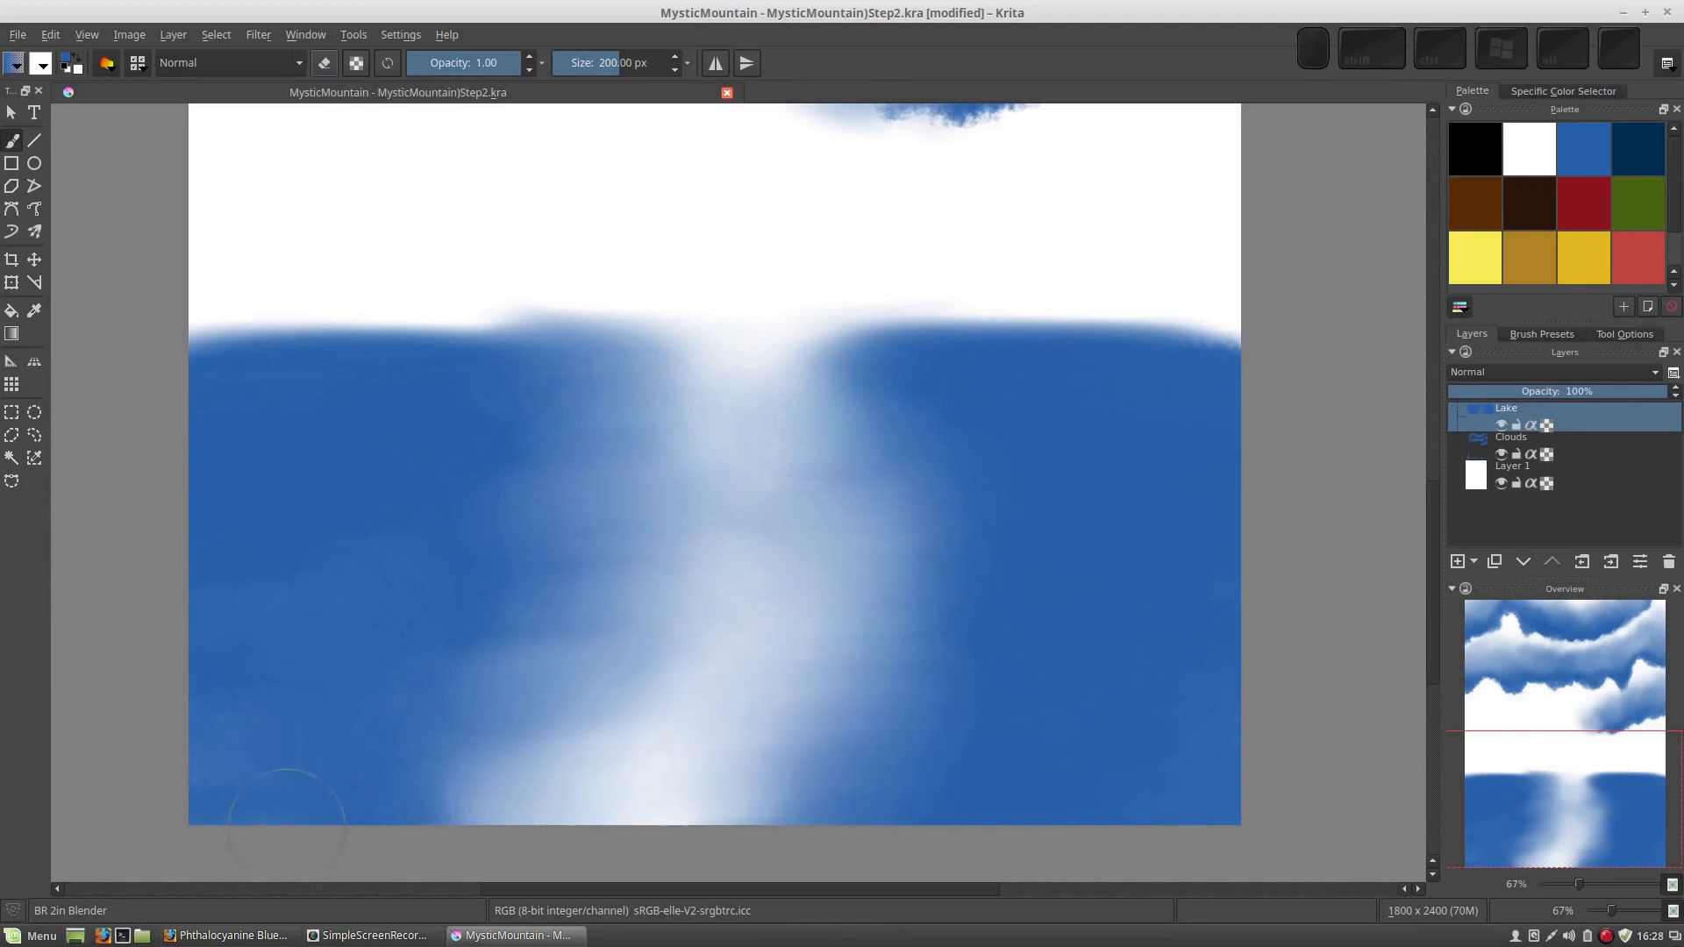
pyautogui.moveTo(211, 775); pyautogui.dragTo(544, 823)
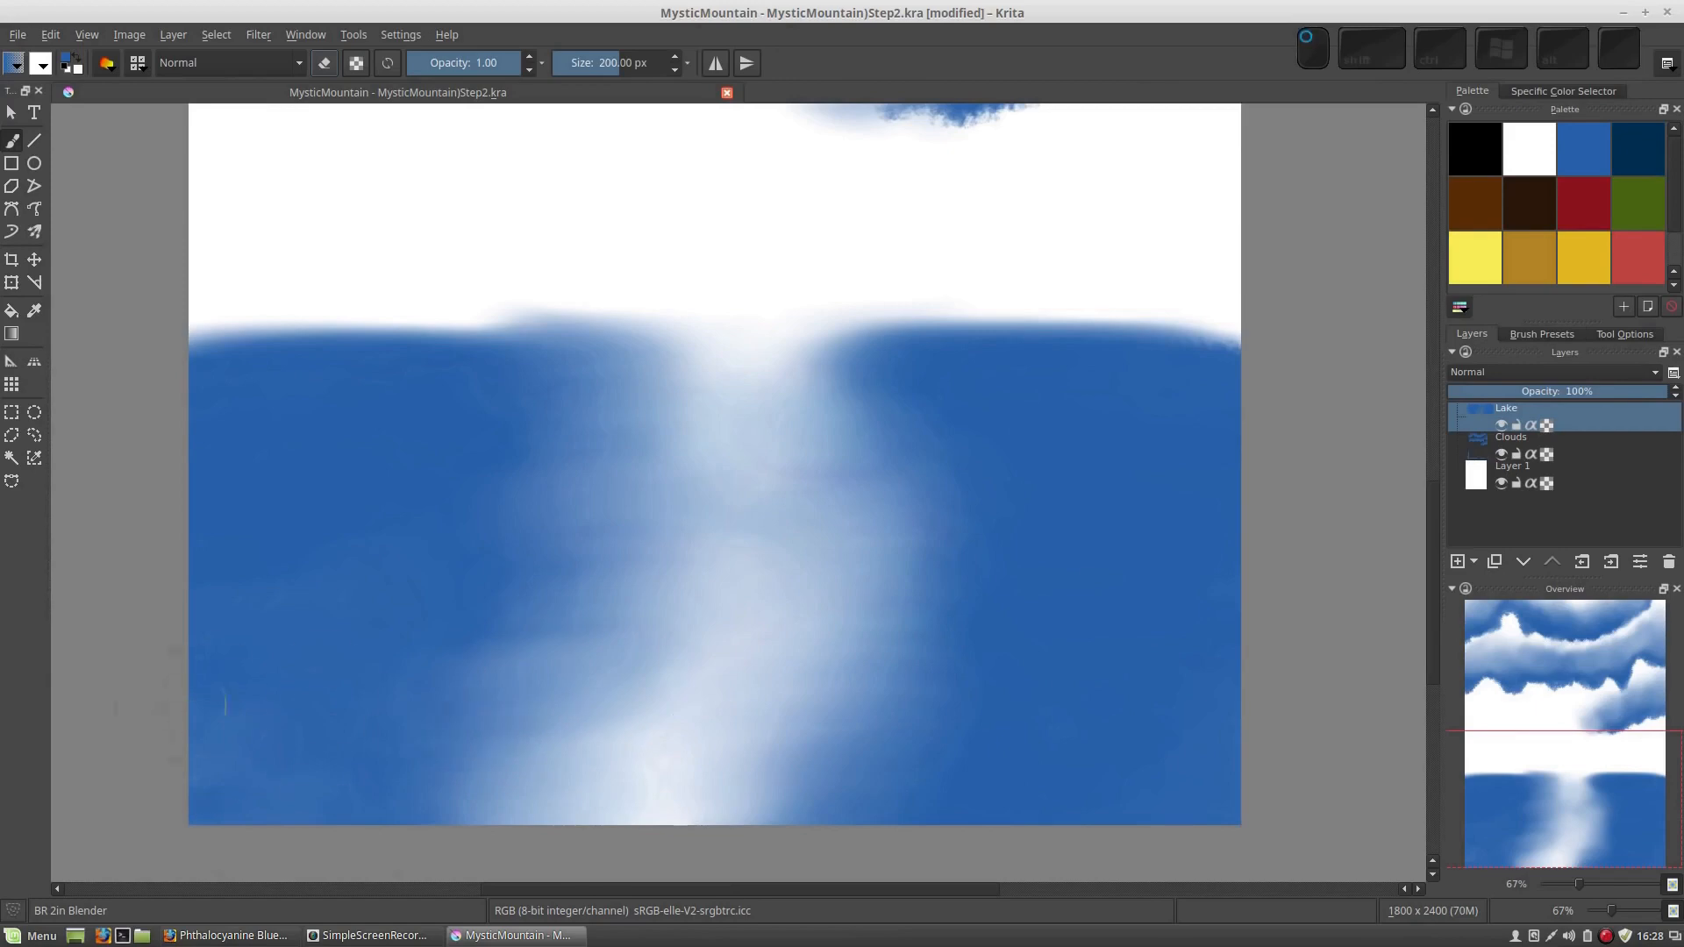
# Blend the lake's upper edge across the white gap and both water areas into a soft, slightly raised shoreline
pyautogui.moveTo(740, 353)
pyautogui.mouseDown()
pyautogui.moveTo(1073, 338)
pyautogui.moveTo(685, 377)
pyautogui.moveTo(932, 383)
pyautogui.mouseUp()
pyautogui.moveTo(755, 421); pyautogui.dragTo(913, 426)
pyautogui.moveTo(782, 463)
pyautogui.mouseDown()
pyautogui.moveTo(1261, 367)
pyautogui.moveTo(929, 337)
pyautogui.mouseUp()
pyautogui.moveTo(448, 404)
pyautogui.mouseDown()
pyautogui.moveTo(449, 353)
pyautogui.moveTo(229, 378)
pyautogui.mouseUp()
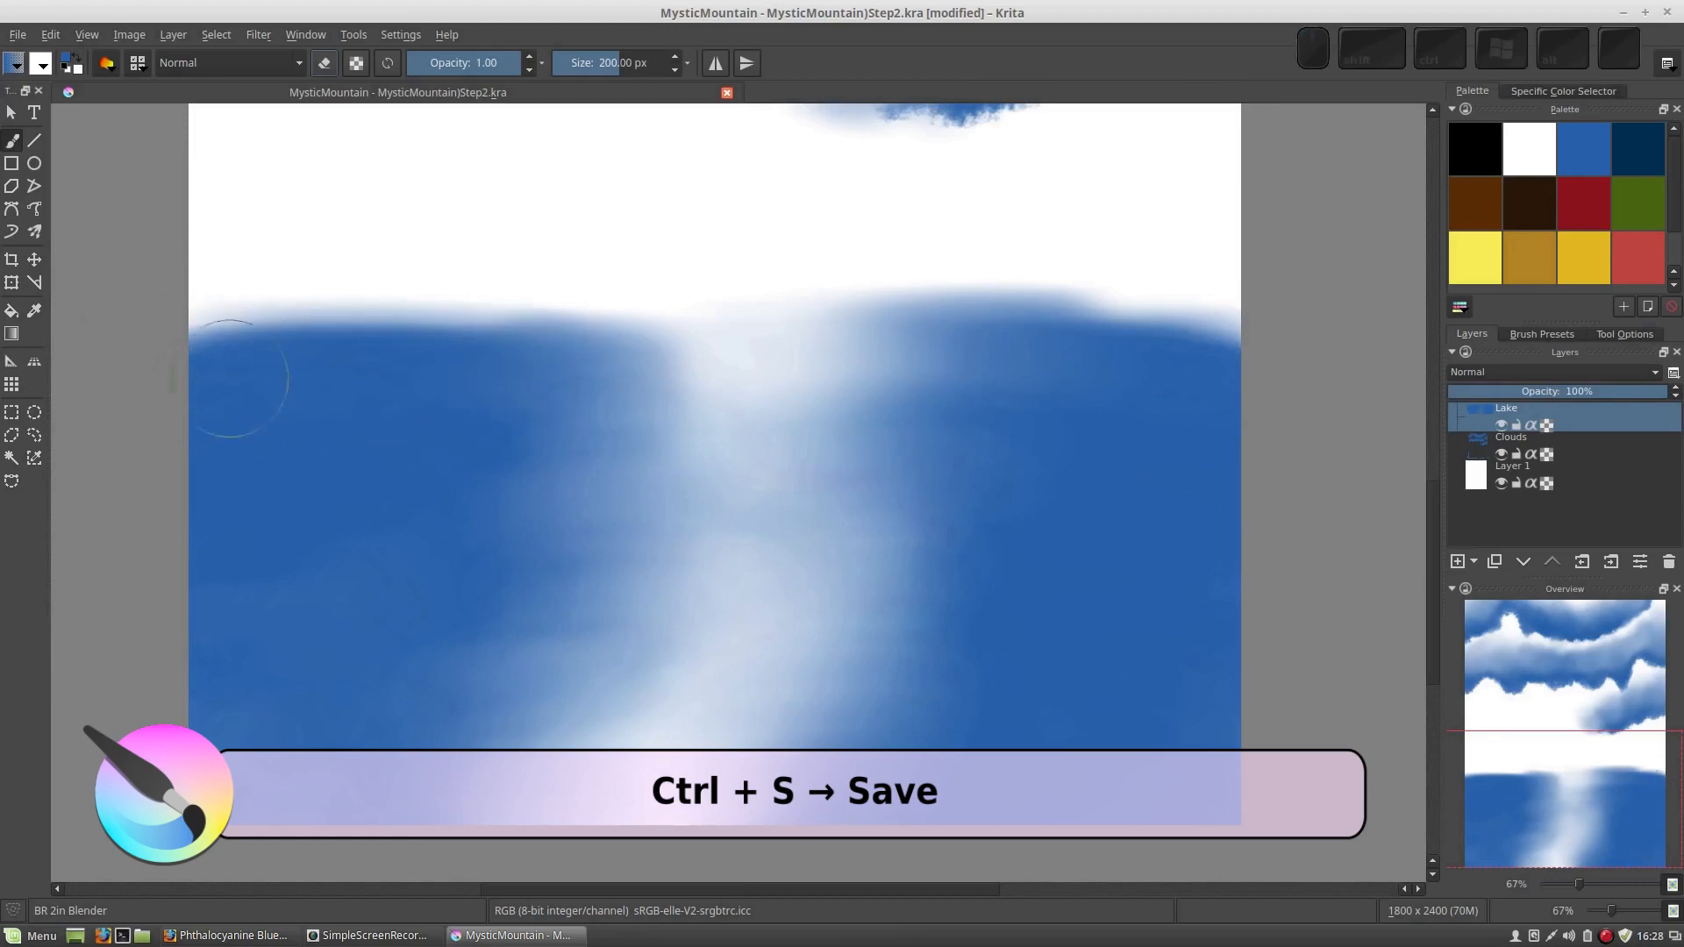